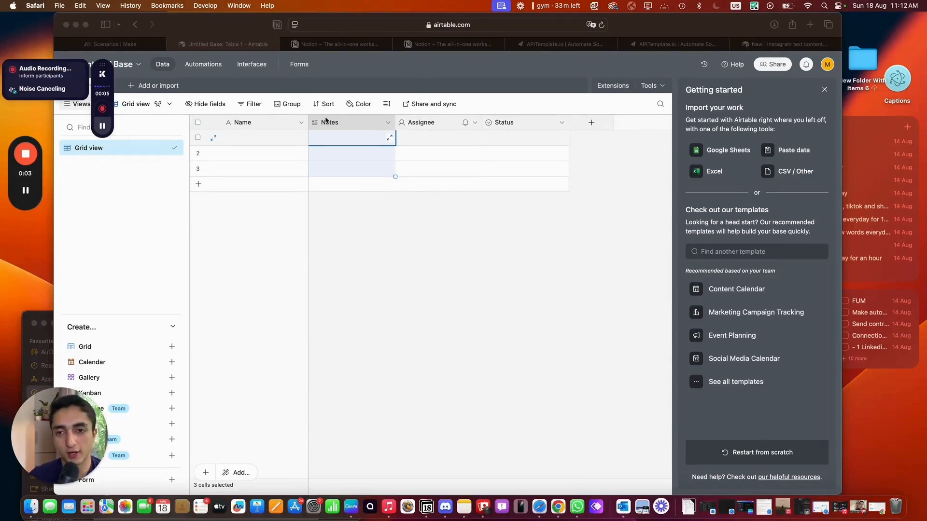
Return to the Airtable home page and create a new base from scratch
left_click(135, 24)
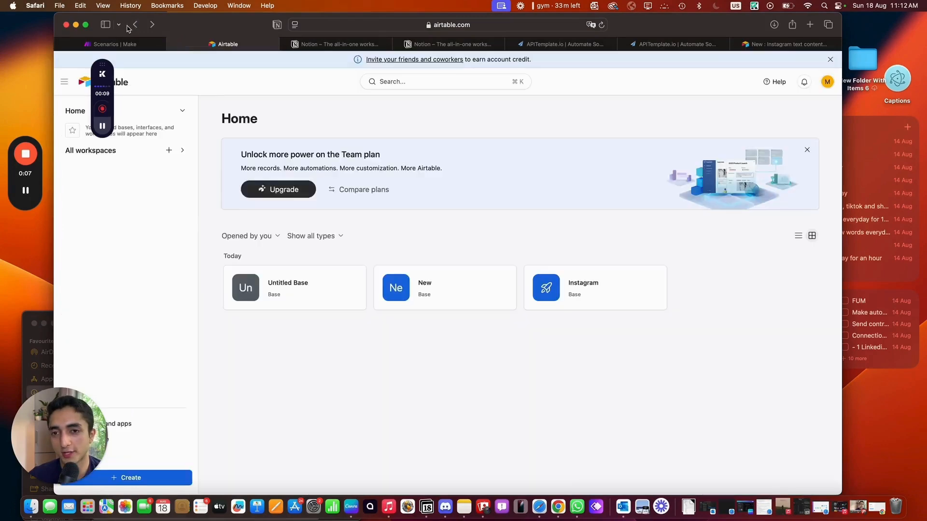
left_click(185, 477)
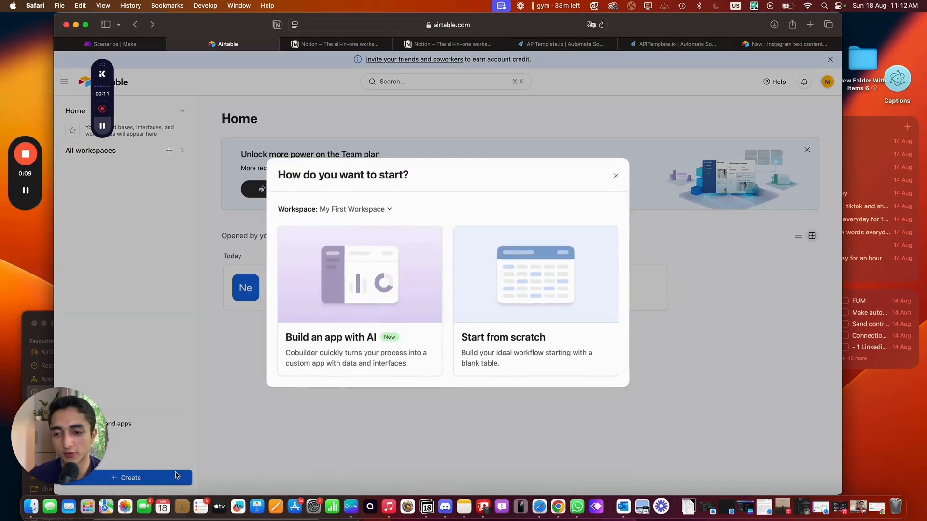
left_click(533, 332)
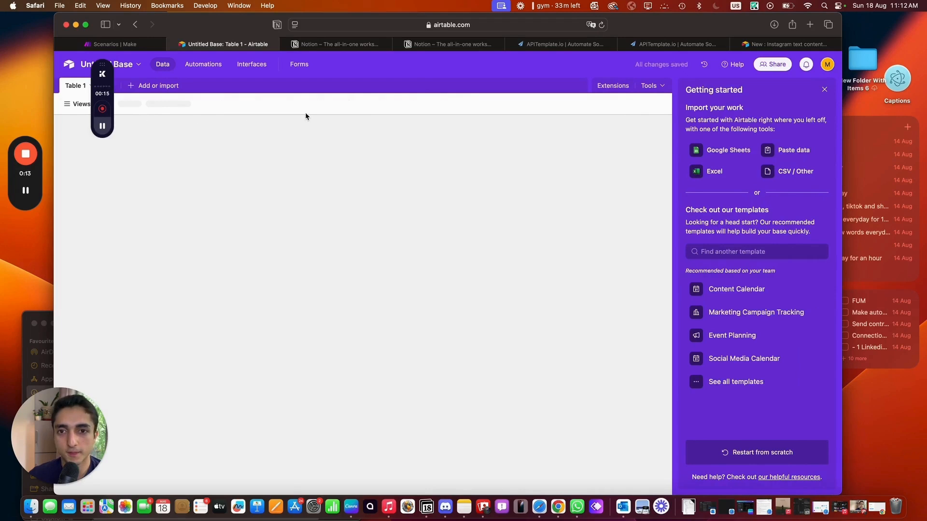
Rename the Notes field to "Content", keeping its long text type, and save the change
left_click(245, 124)
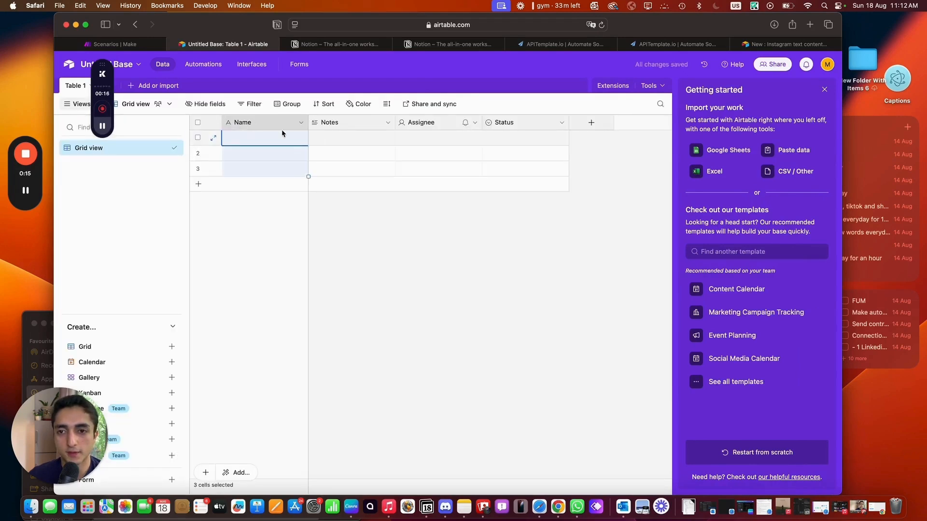
right_click(343, 122)
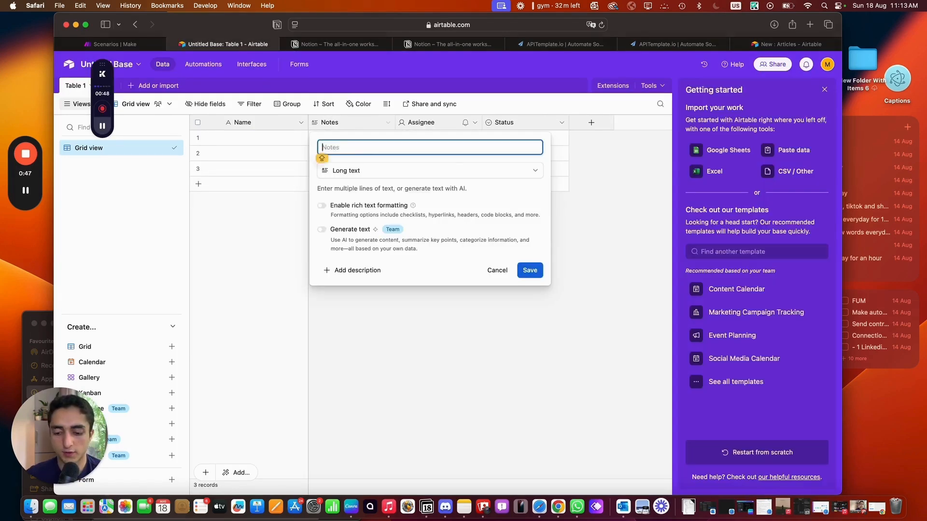
type("Co")
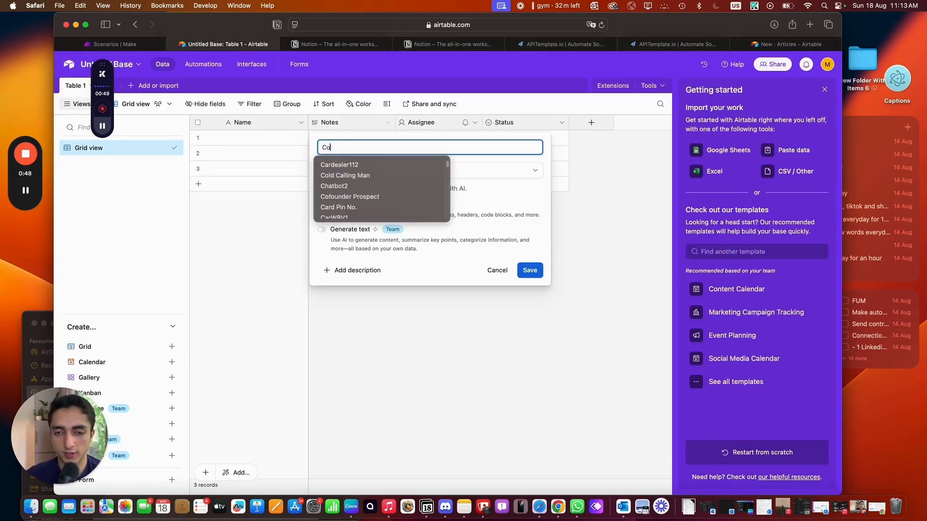
key("Escape")
type("on")
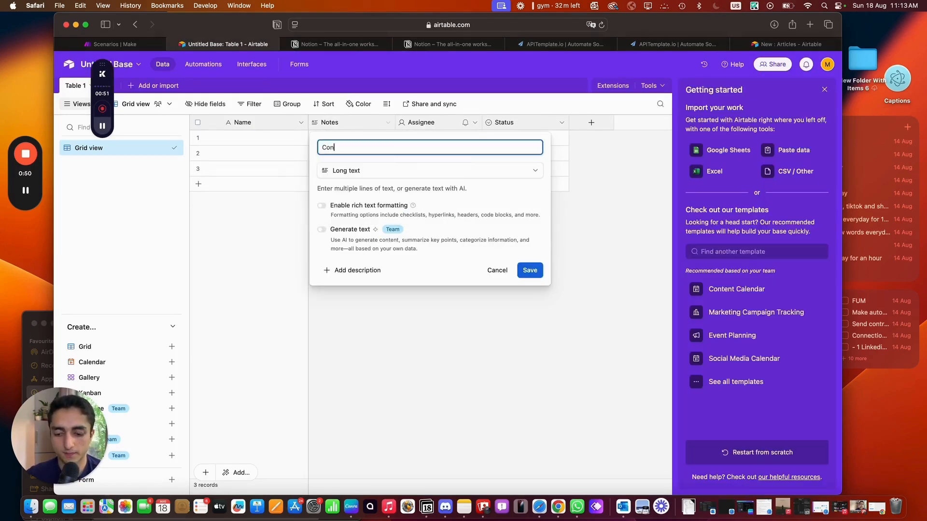
type("tent")
left_click(456, 159)
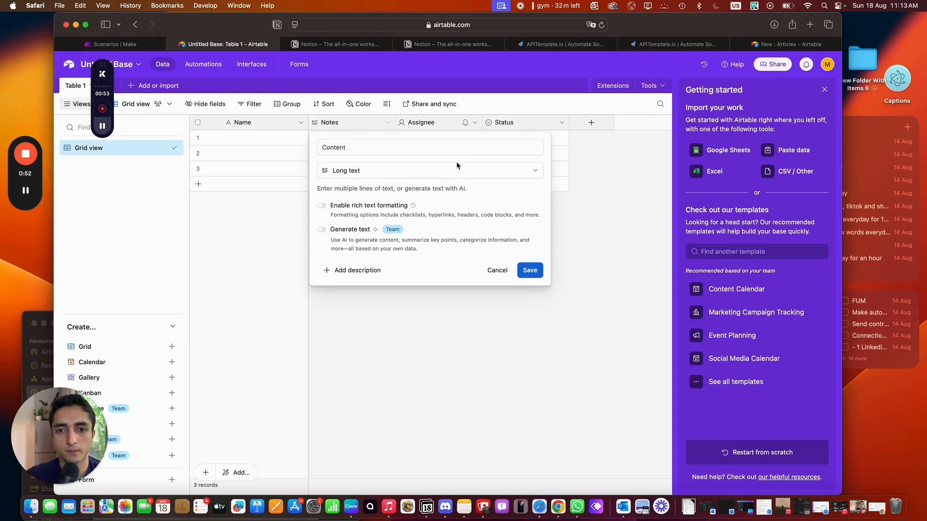
left_click(526, 270)
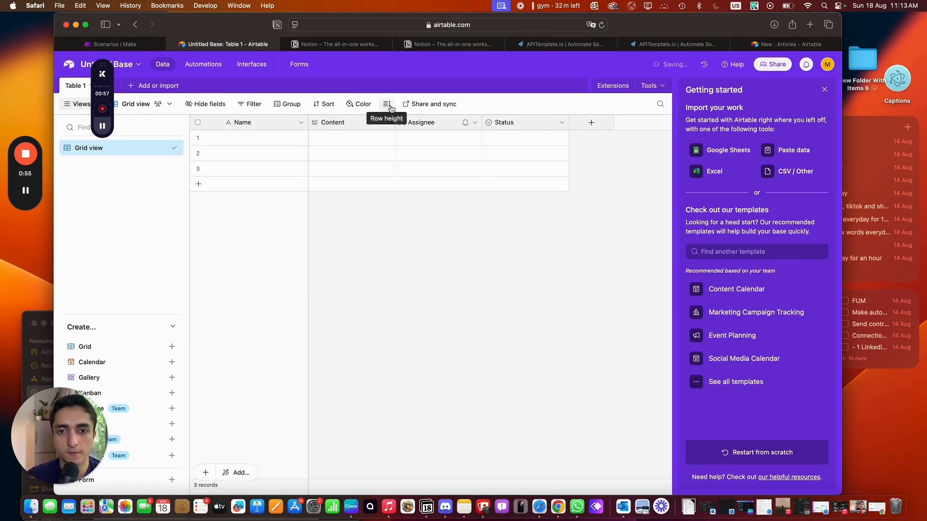
Delete the Assignee field from the table
left_click(429, 123)
right_click(437, 122)
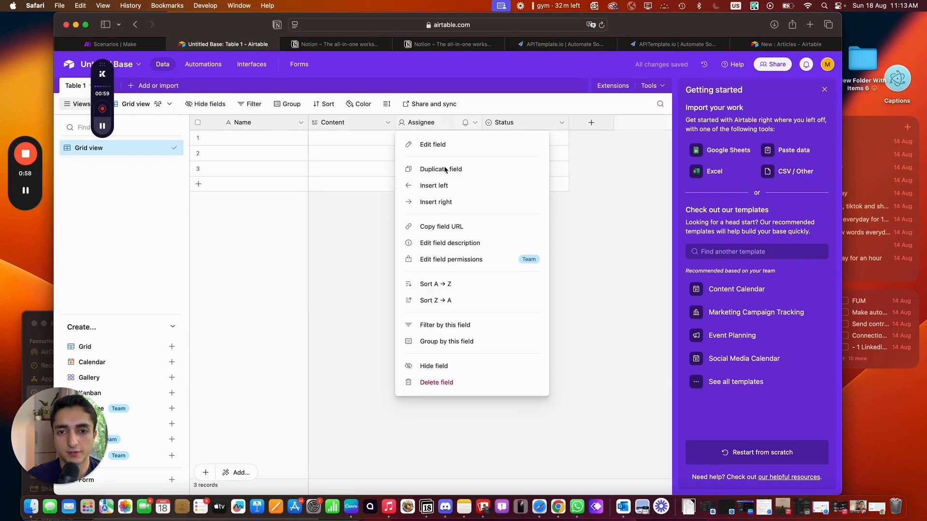
left_click(460, 382)
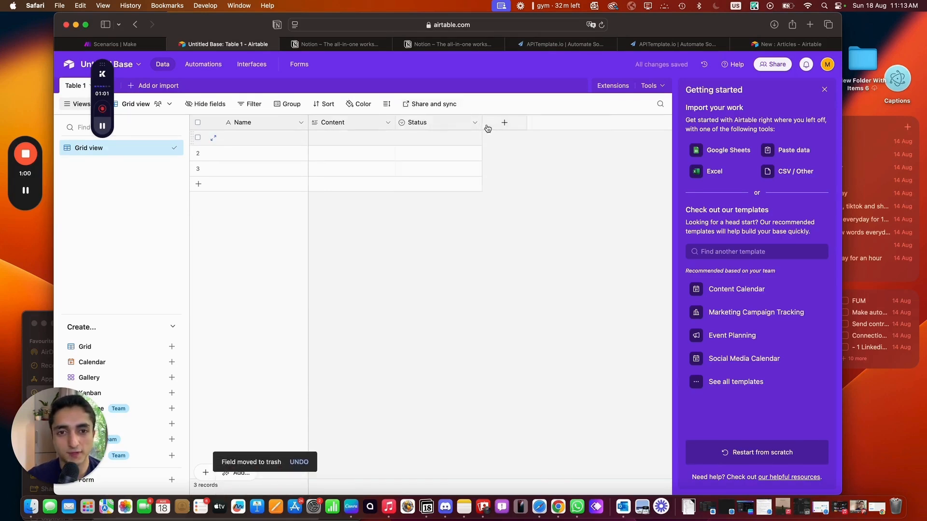
Edit the Status field and rename its first select option to "Todo"
left_click(447, 123)
left_click(473, 124)
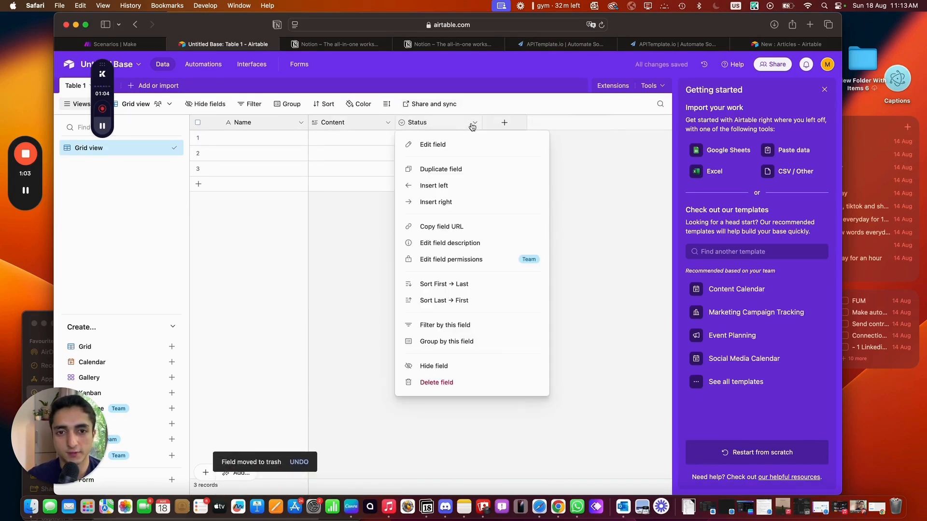
left_click(428, 145)
left_click(366, 240)
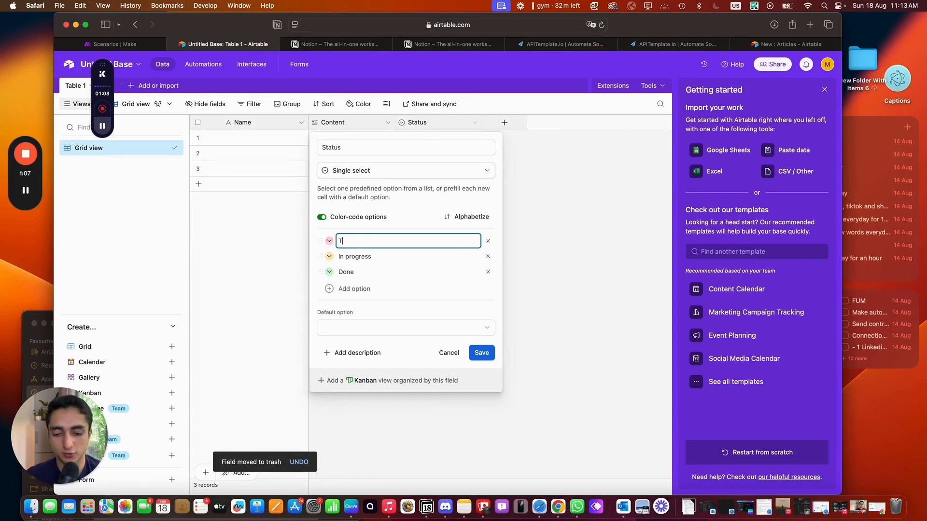
type("odo")
left_click(456, 260)
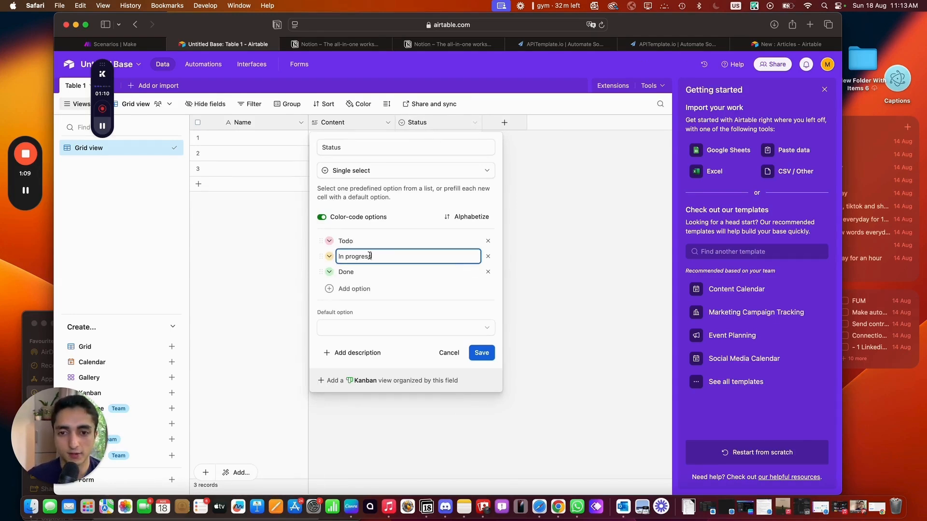
Replace the Status field's "In progress" option with a new option named "Ready to be generated"
key("BackSpace")
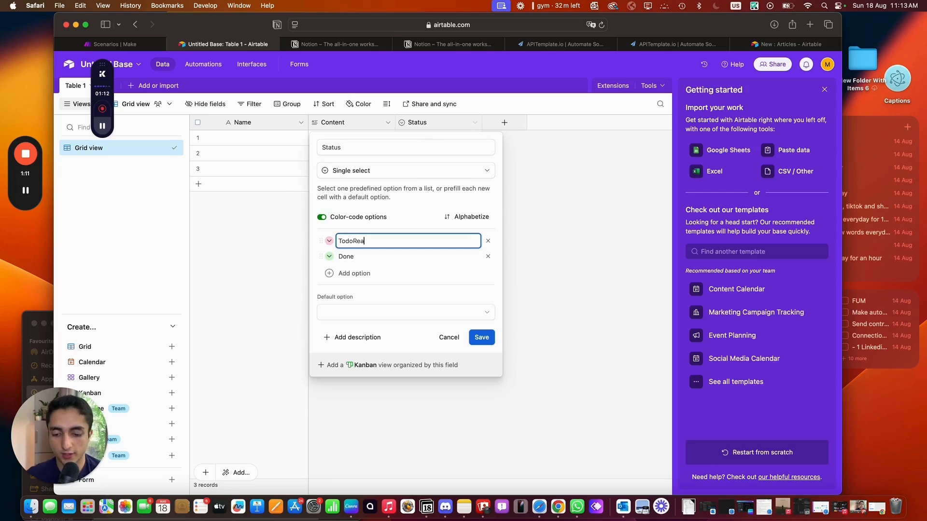
key("BackSpace")
key("BackSpace")
key("BackSpace")
key("Return")
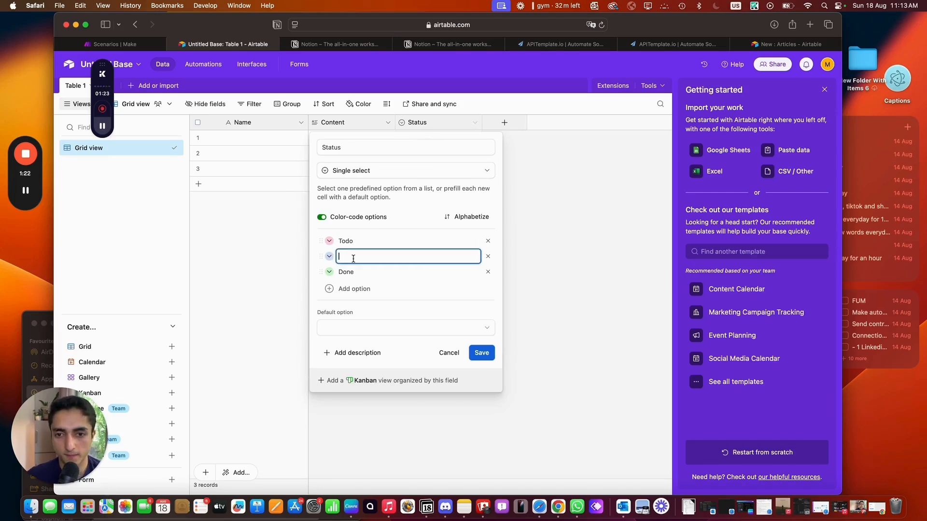
type("Ready ")
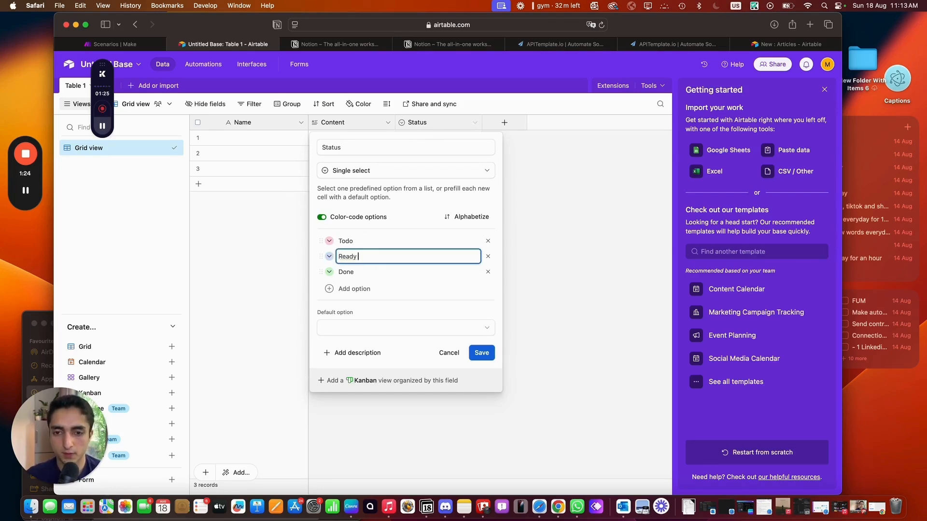
type("to be generated")
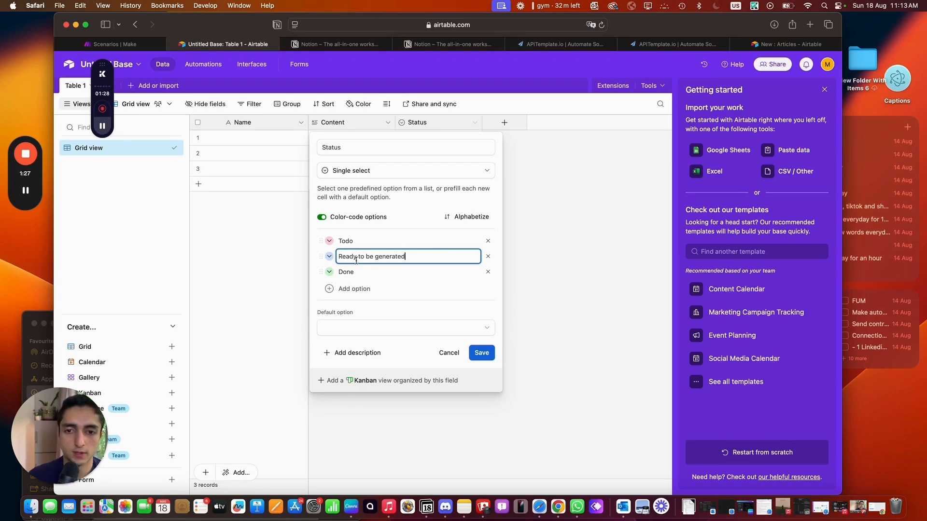
Rename the Status field's "Done" option to "Generated" and save the field
left_click(372, 270)
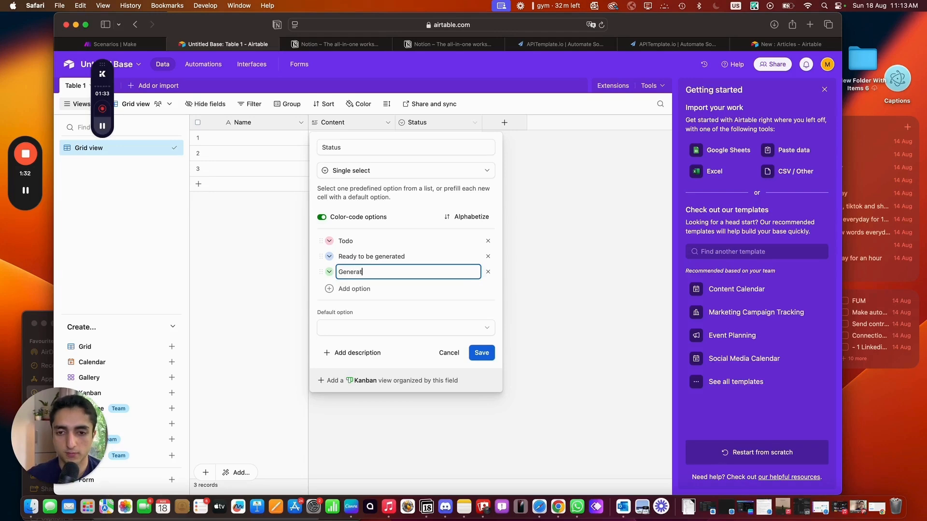
left_click(398, 317)
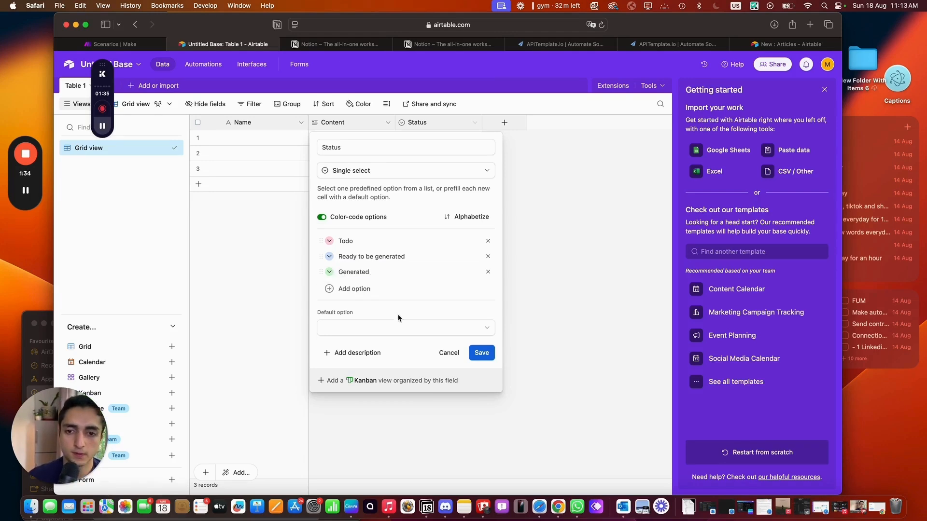
left_click(481, 352)
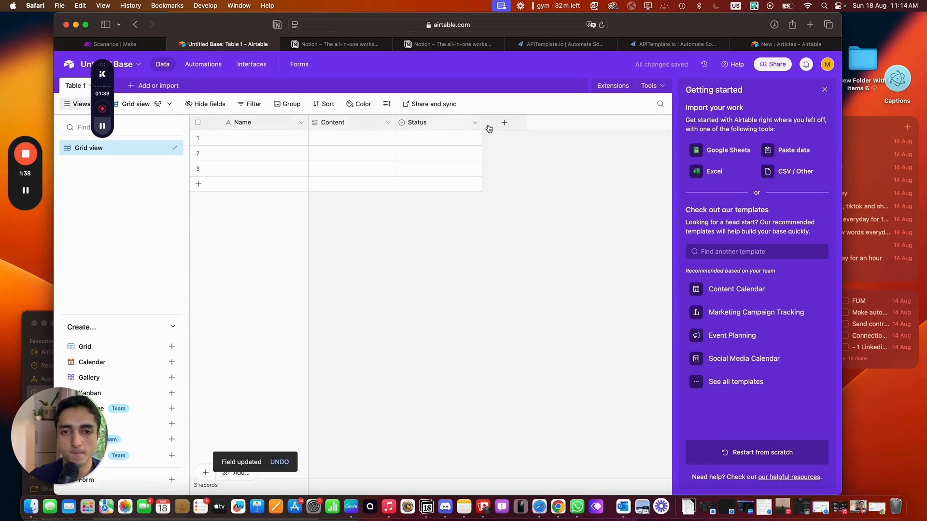
Add a Last modified time field after Status that tracks all editable fields, leaving its name blank
left_click(509, 127)
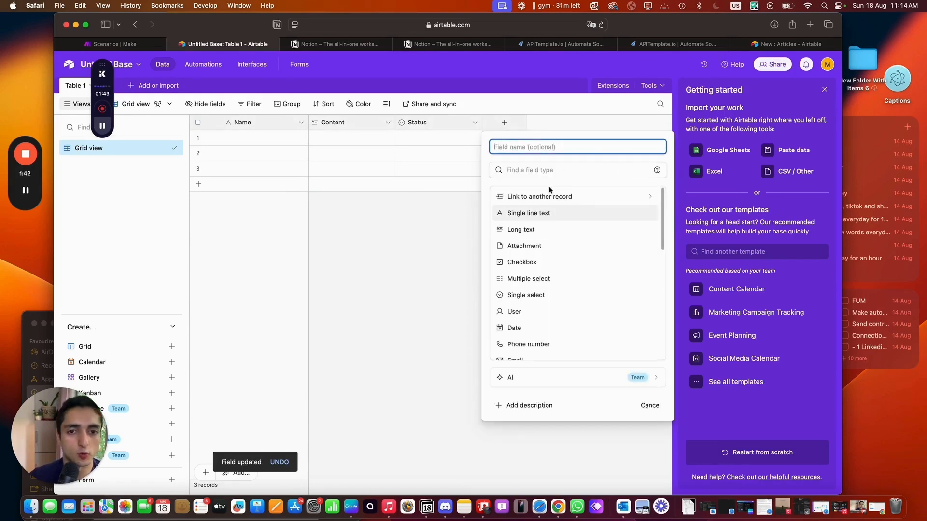
key("Tab")
type("t")
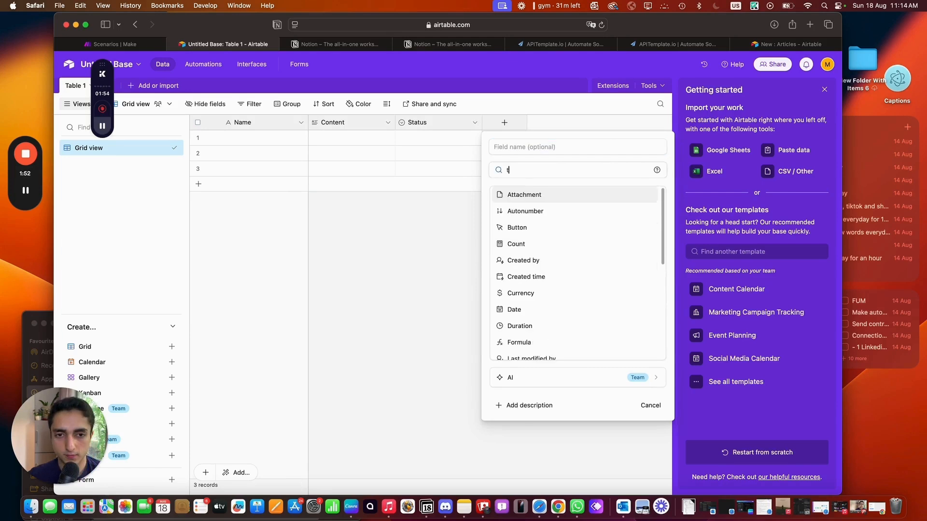
type("ime")
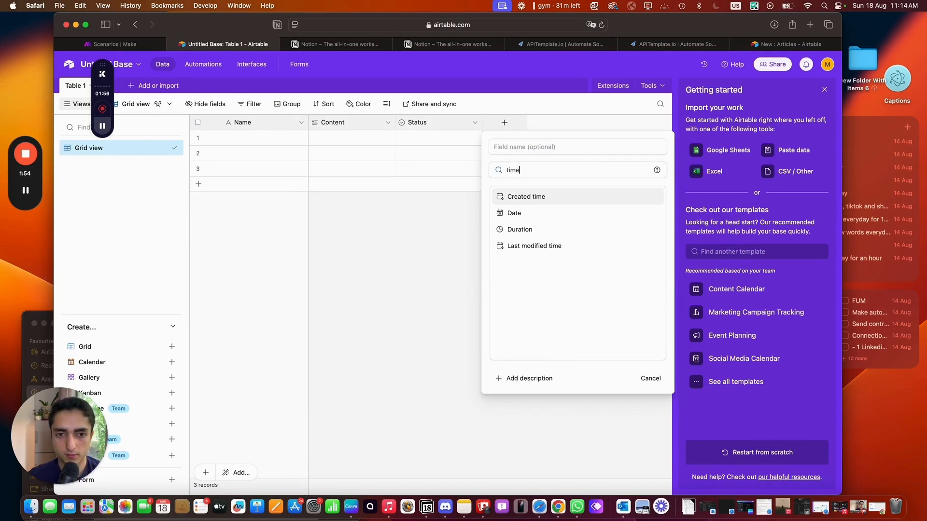
left_click(557, 246)
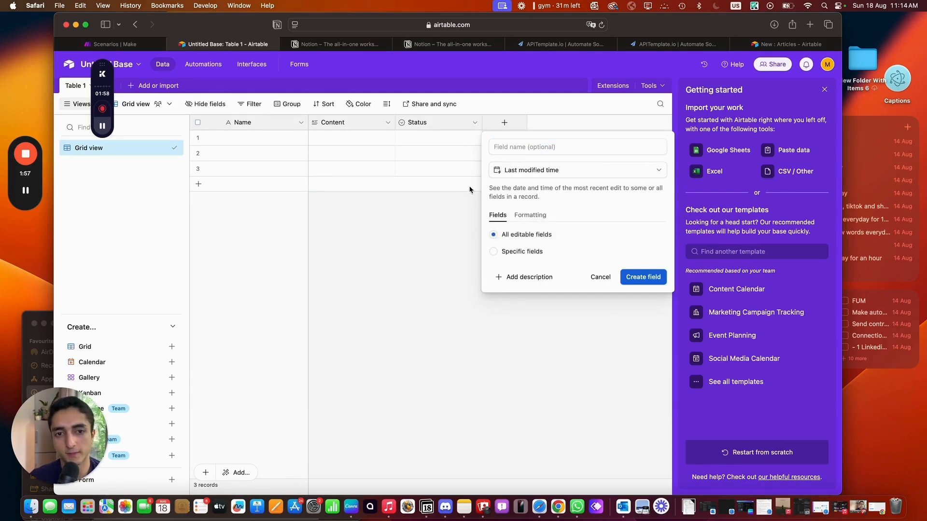
left_click(659, 283)
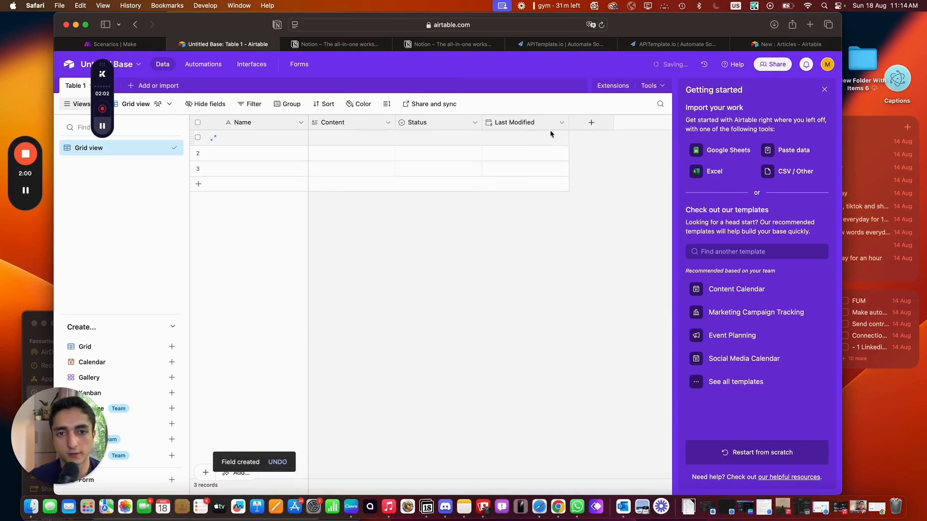
Start a new field after Last Modified and name it "Instagram text content"
left_click(589, 125)
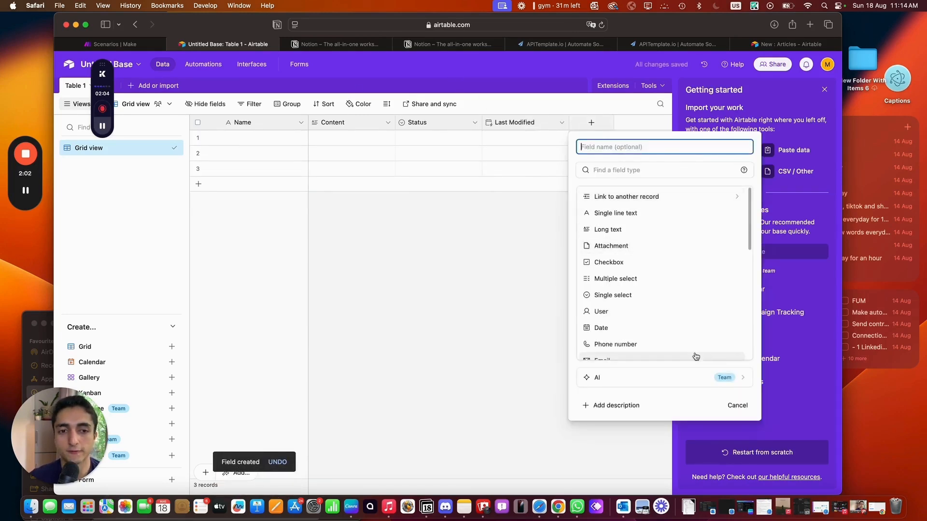
scroll(645, 282, "down", 5)
scroll(645, 310, "up", 6)
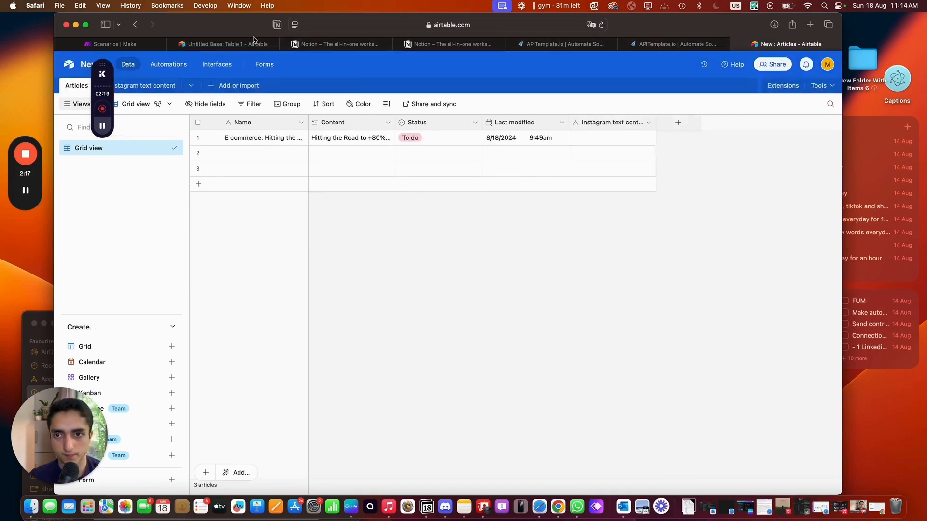
left_click(226, 44)
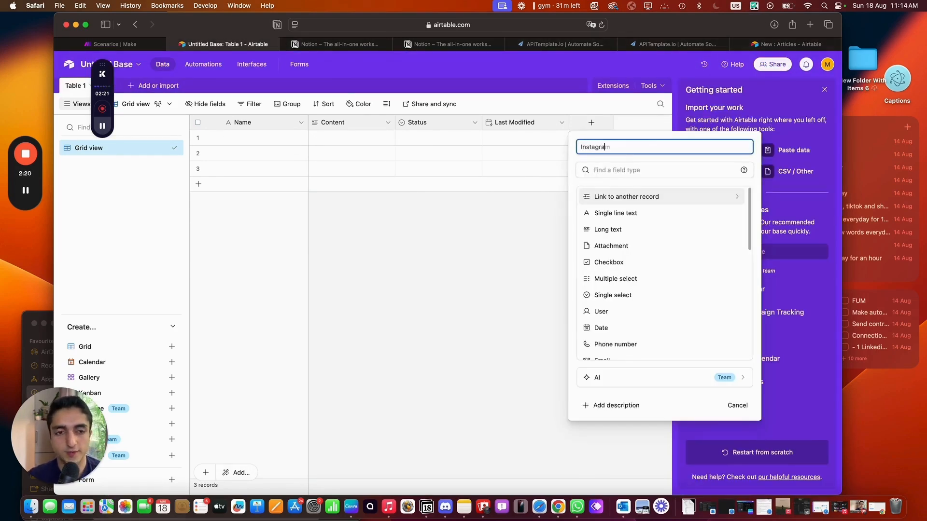
type("Instagram te3xt")
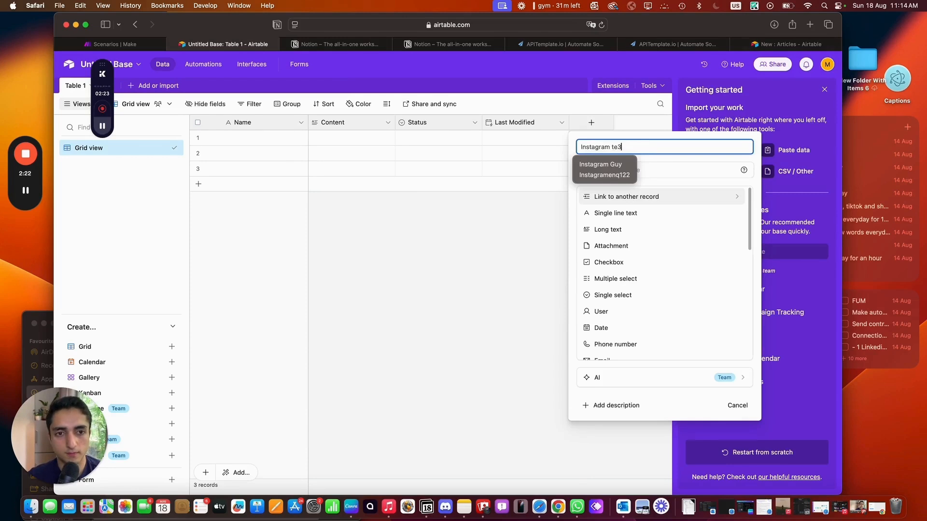
key("BackSpace")
type("xt content")
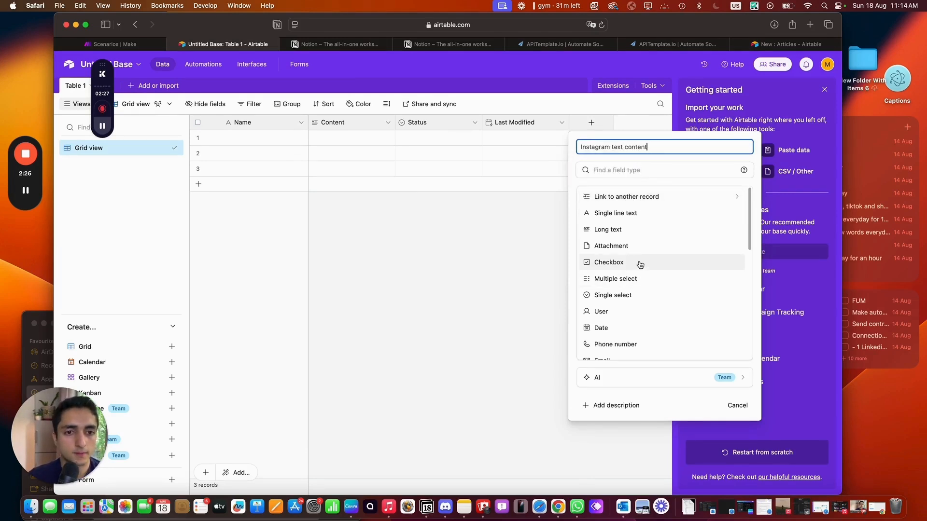
scroll(640, 261, "down", 1)
scroll(628, 242, "up", 1)
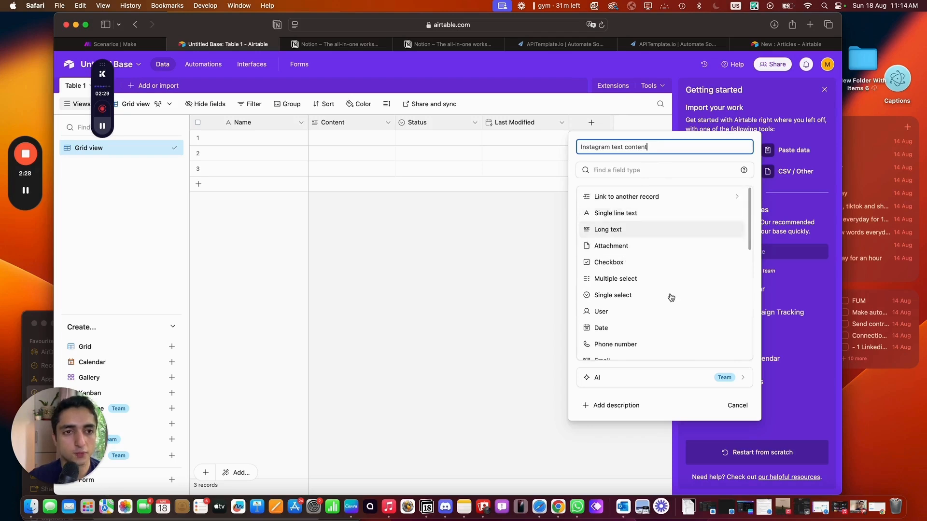
scroll(636, 248, "down", 5)
scroll(647, 280, "up", 5)
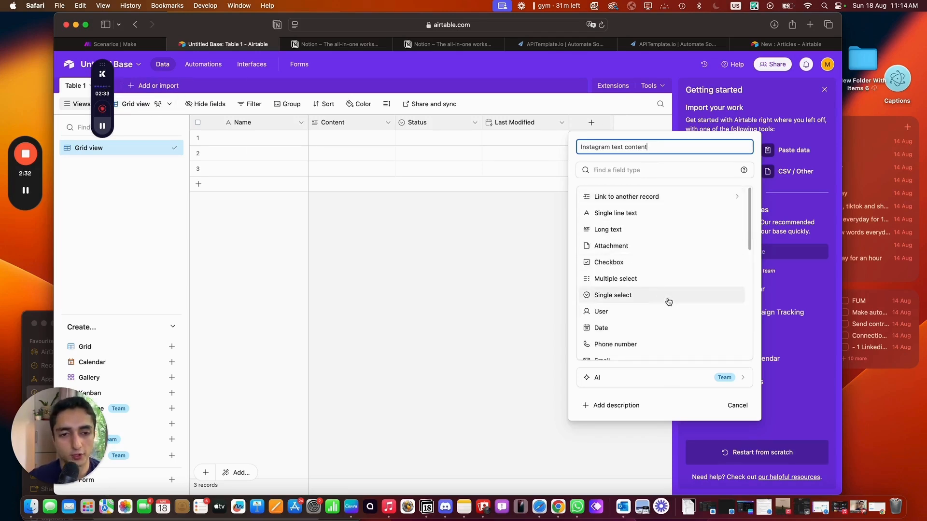
scroll(654, 290, "down", 8)
scroll(652, 263, "up", 3)
scroll(651, 263, "up", 3)
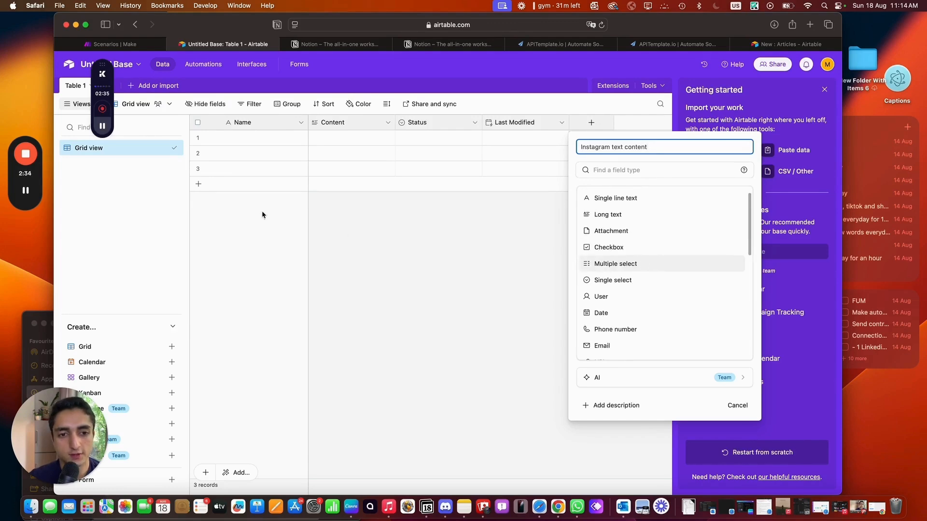
left_click(226, 201)
left_click(481, 288)
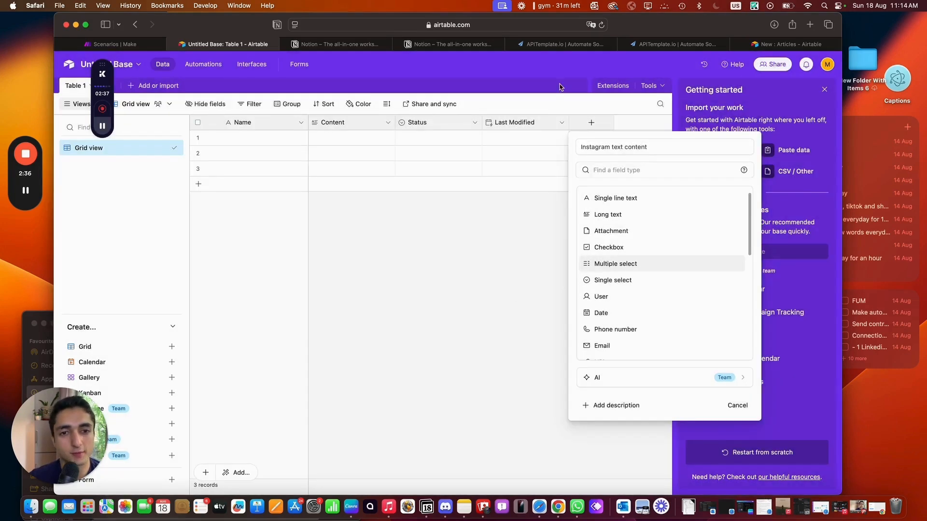
left_click(468, 372)
left_click(503, 292)
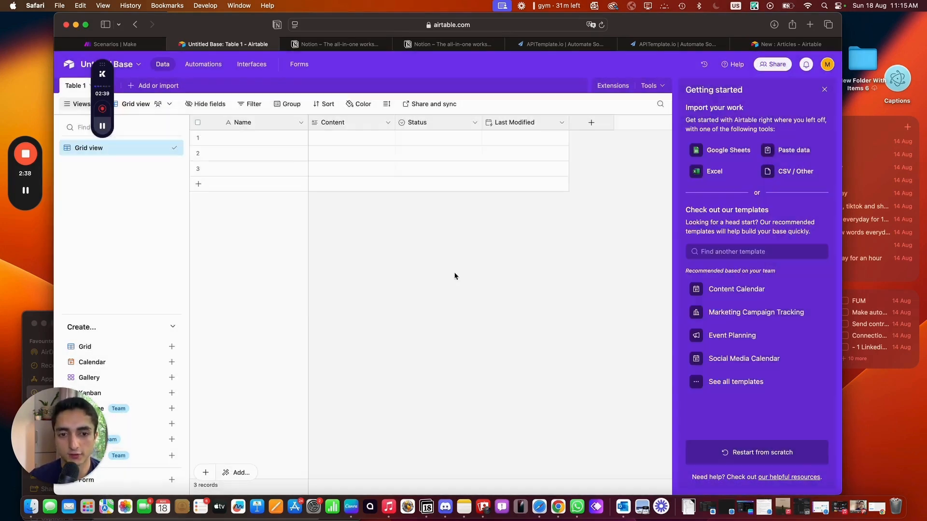
Add a blank table from scratch to the base and name it "Instagram text content"
left_click(124, 88)
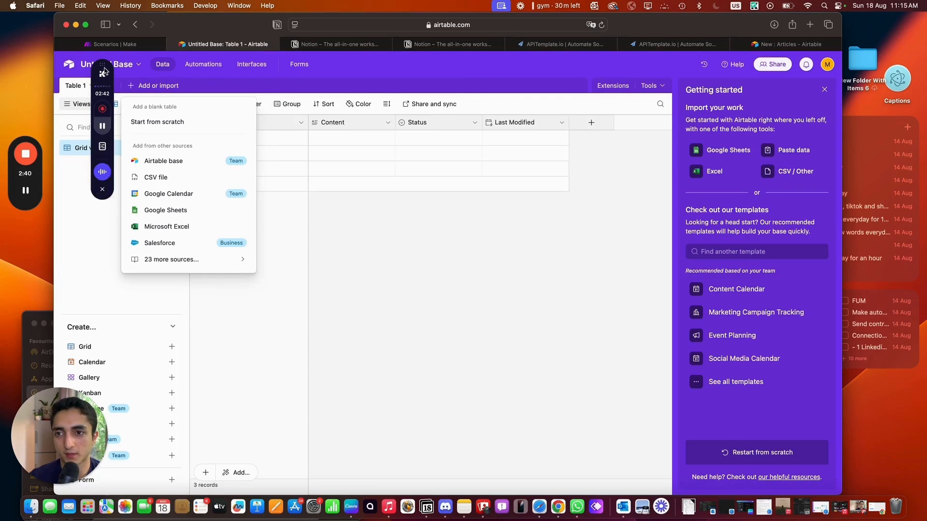
left_click(107, 73)
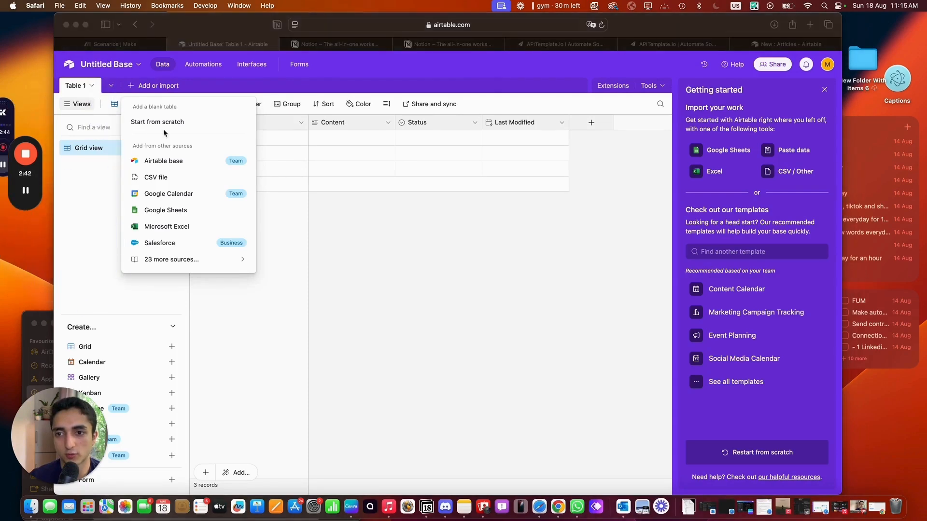
left_click(164, 149)
left_click(173, 124)
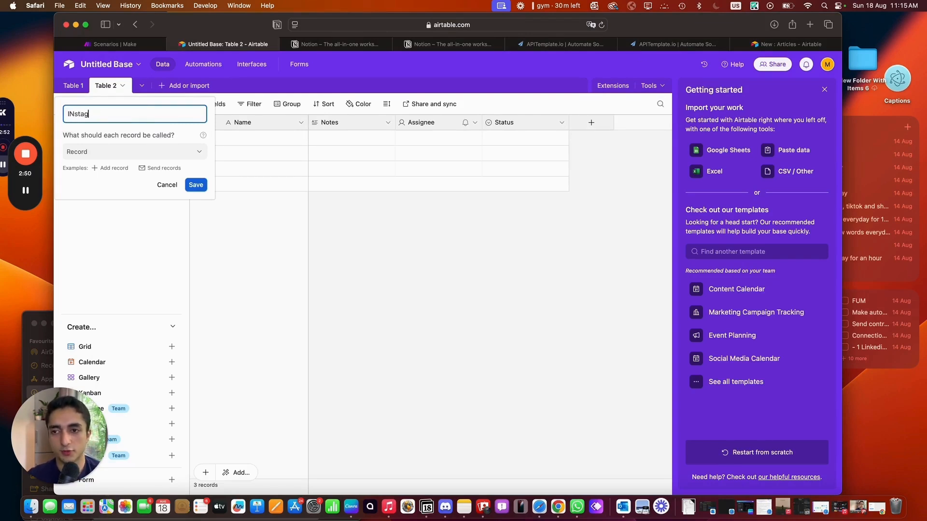
key("BackSpace")
type("n")
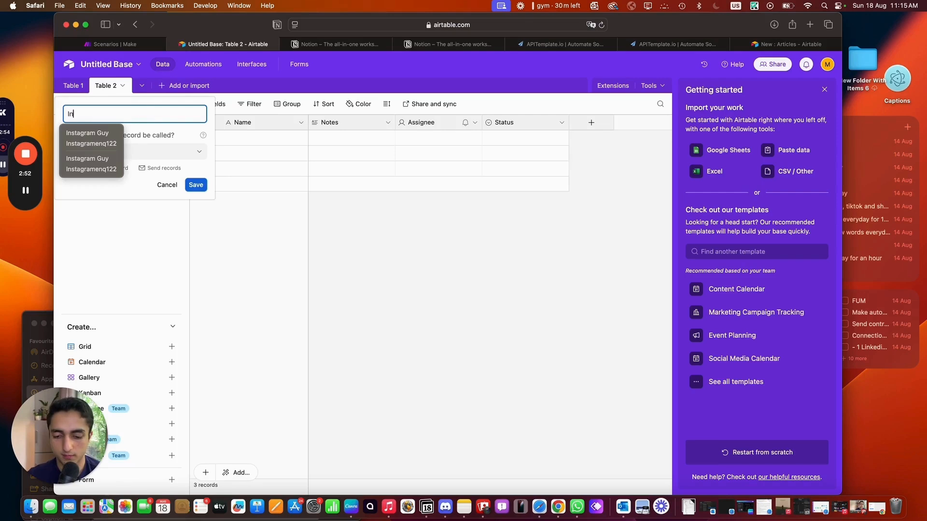
type("stagram ")
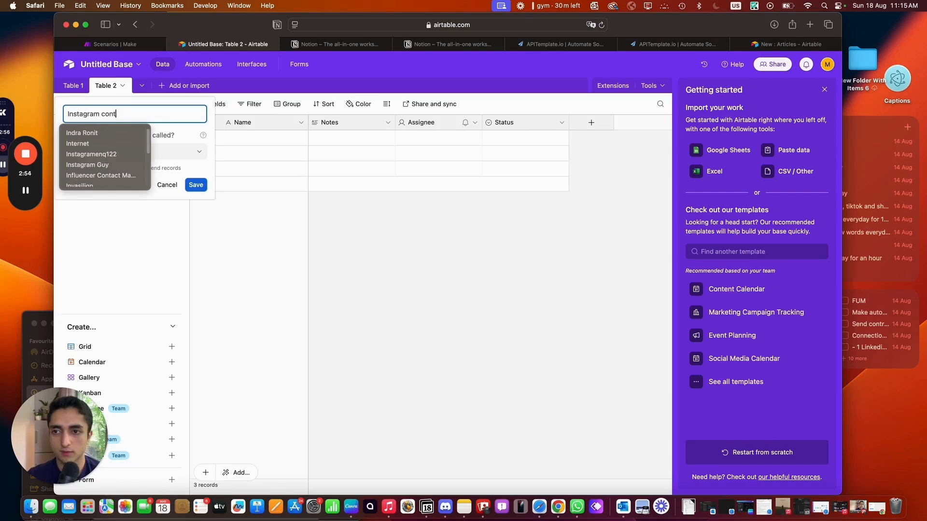
type("te")
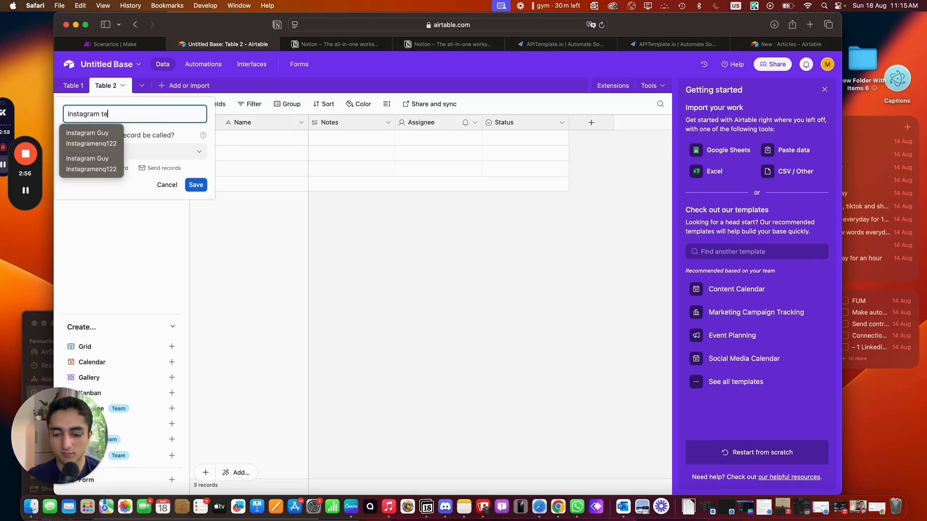
type("xt content")
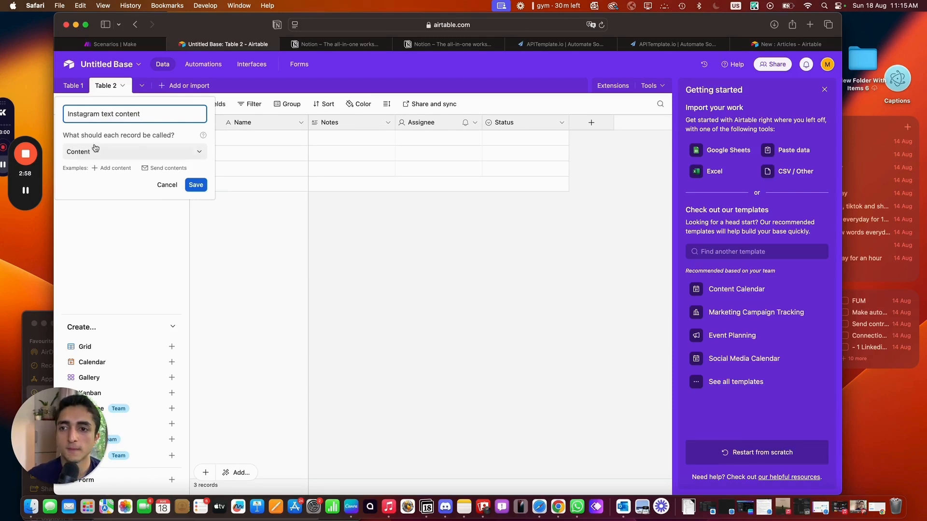
left_click(195, 185)
Rename Table 1 as "Article" and save the new name
right_click(73, 87)
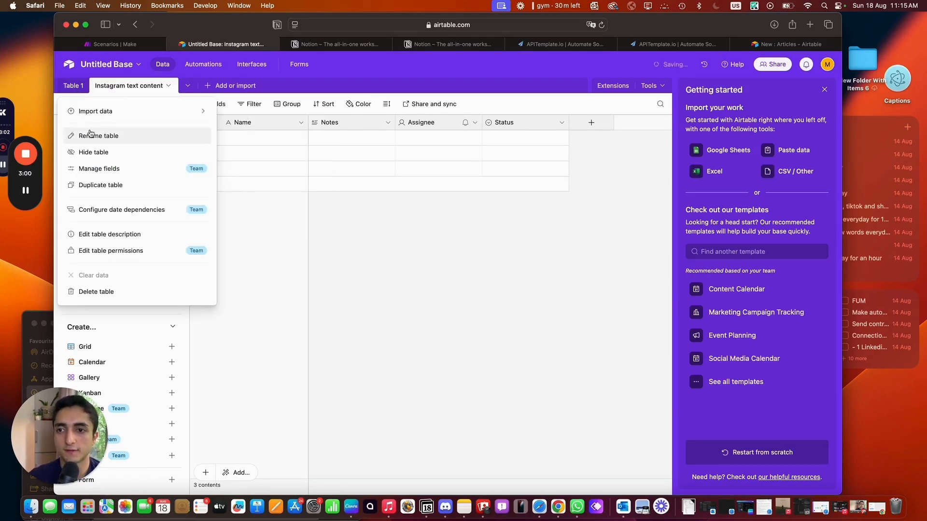
double_click(73, 85)
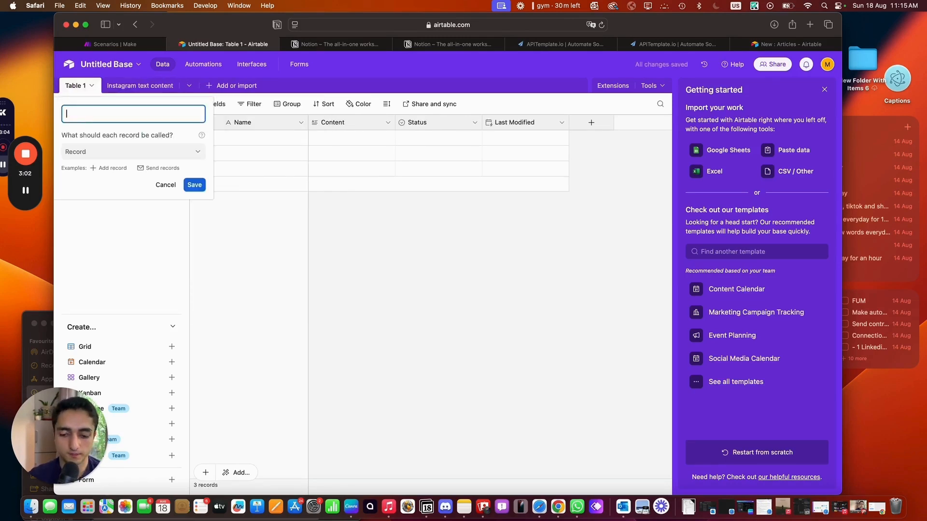
type("ART")
key("BackSpace")
key("BackSpace")
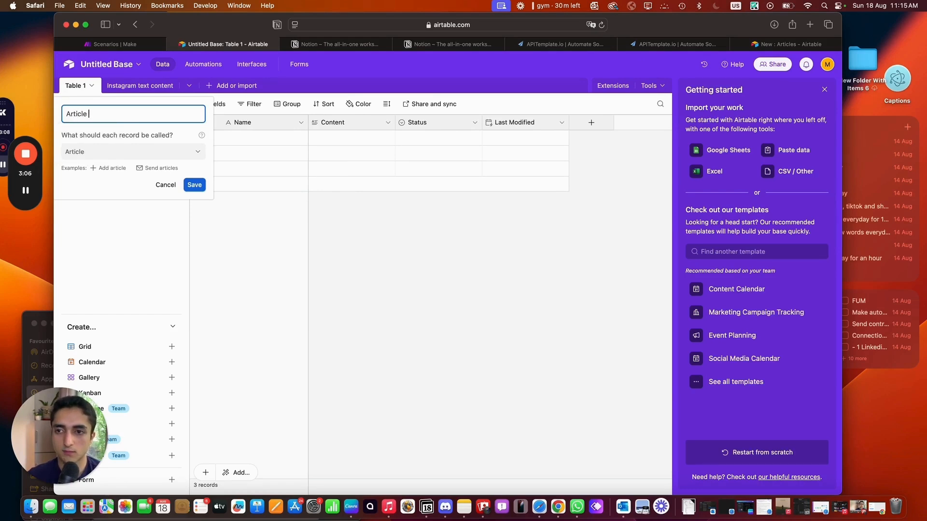
left_click(192, 189)
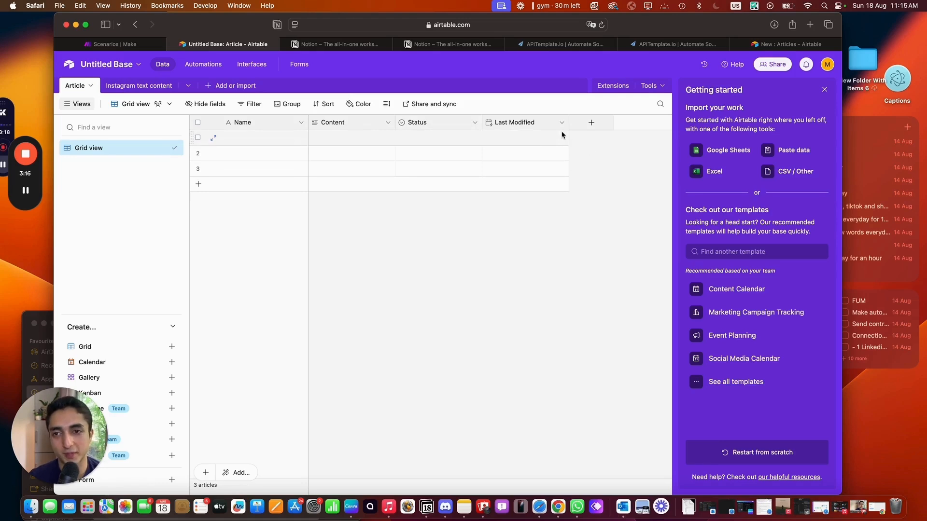
Open the Instagram text content table and check the fields of its counterpart in the base named New
left_click(138, 91)
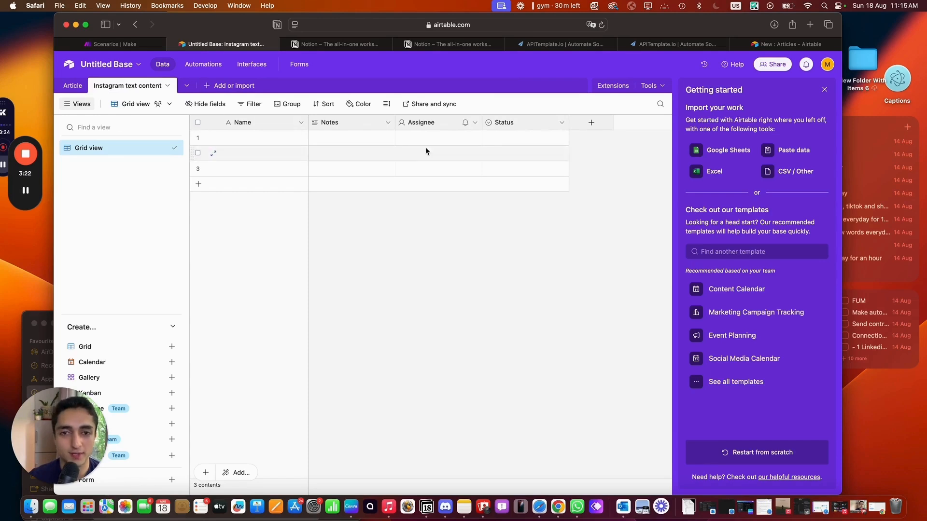
right_click(280, 128)
left_click(360, 126)
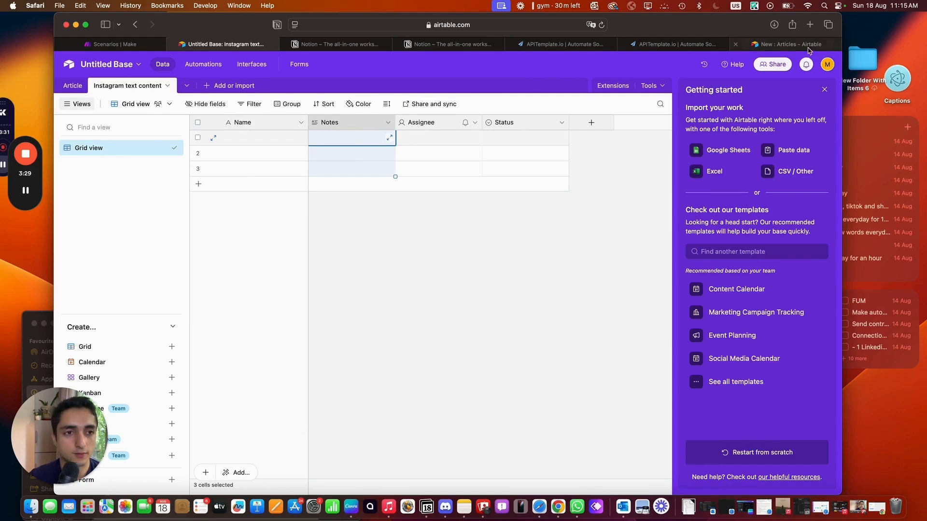
left_click(787, 44)
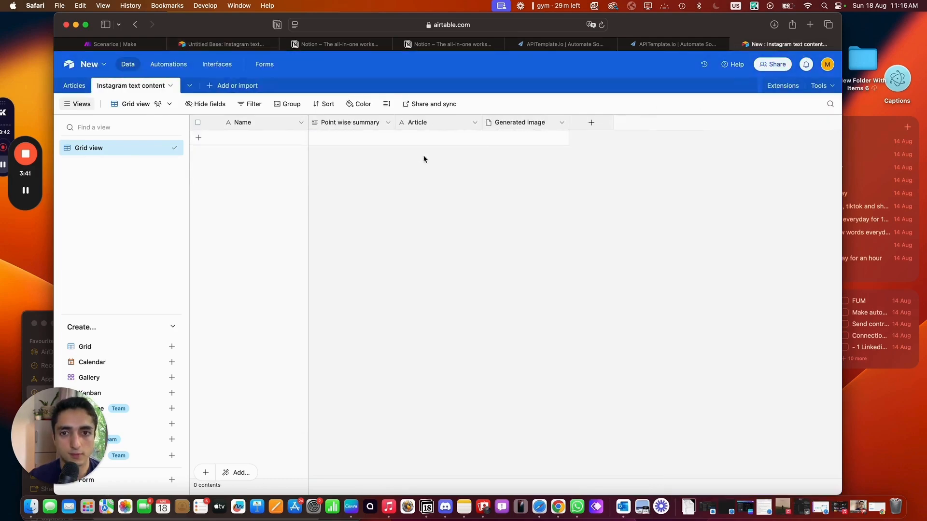
left_click(222, 44)
Rename the Notes field of the Instagram text content table as "Point wise content (Insta)" and save it
right_click(338, 123)
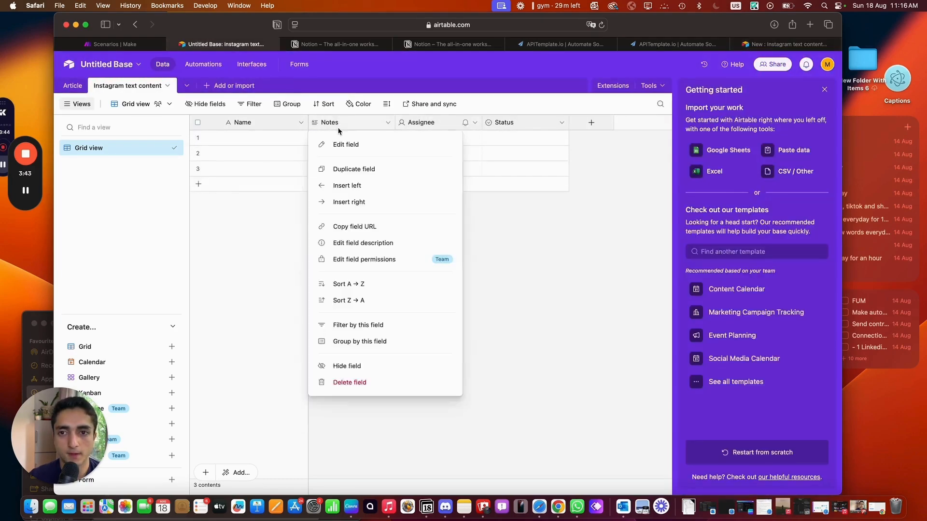
left_click(349, 144)
double_click(353, 146)
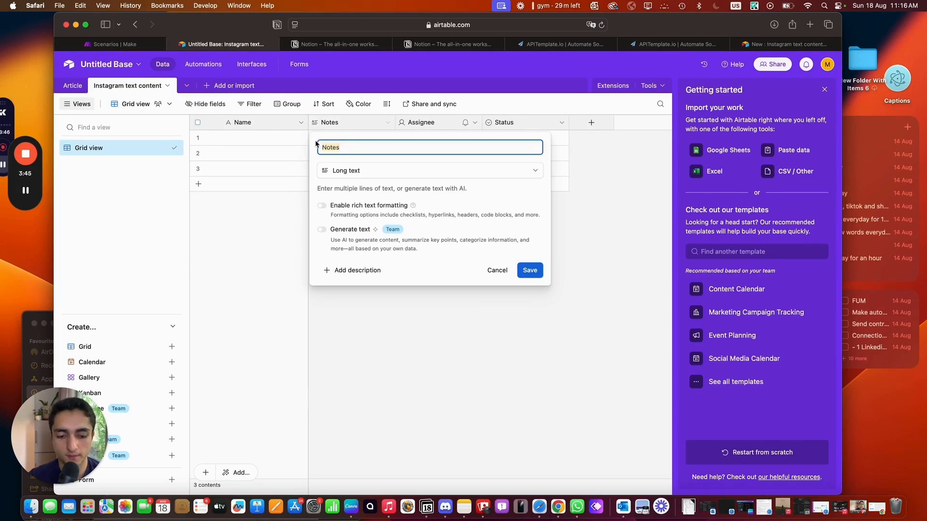
key("BackSpace")
type("Pointy n")
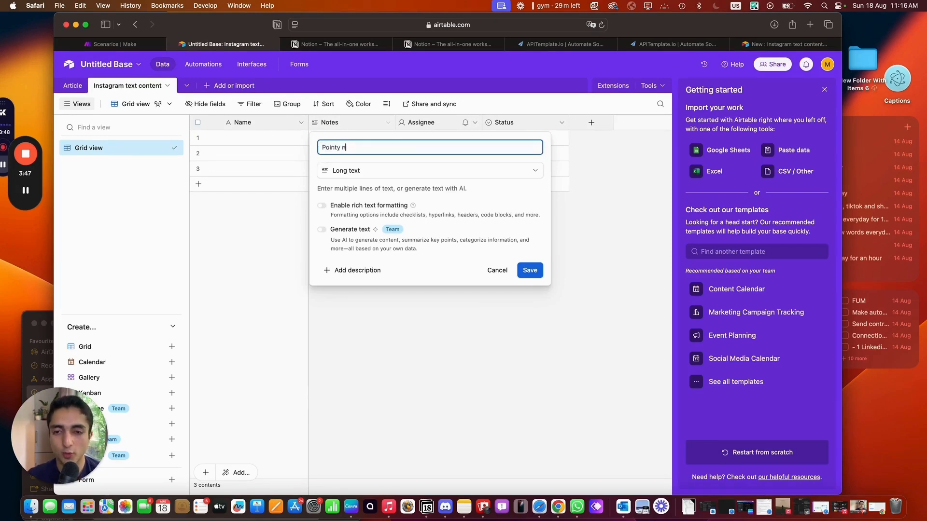
key("BackSpace")
key("BackSpace")
key("BackSpace")
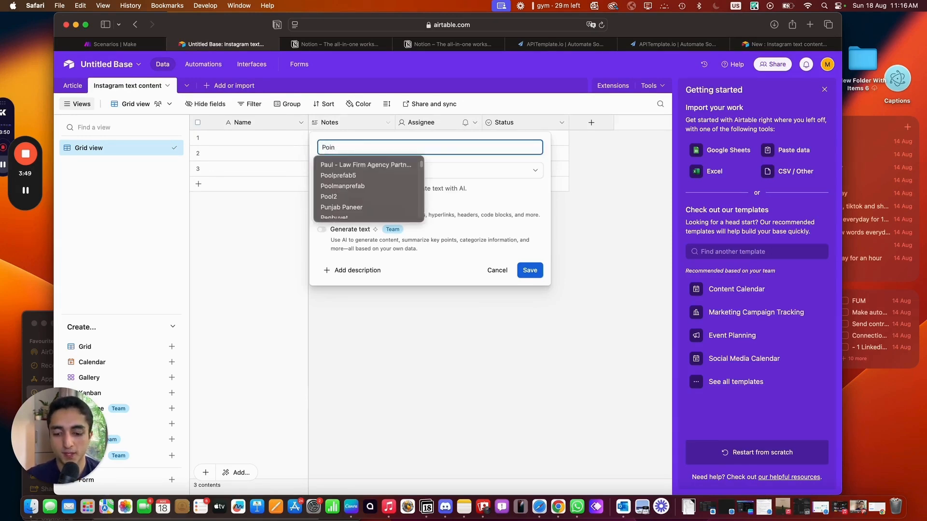
type("t wise")
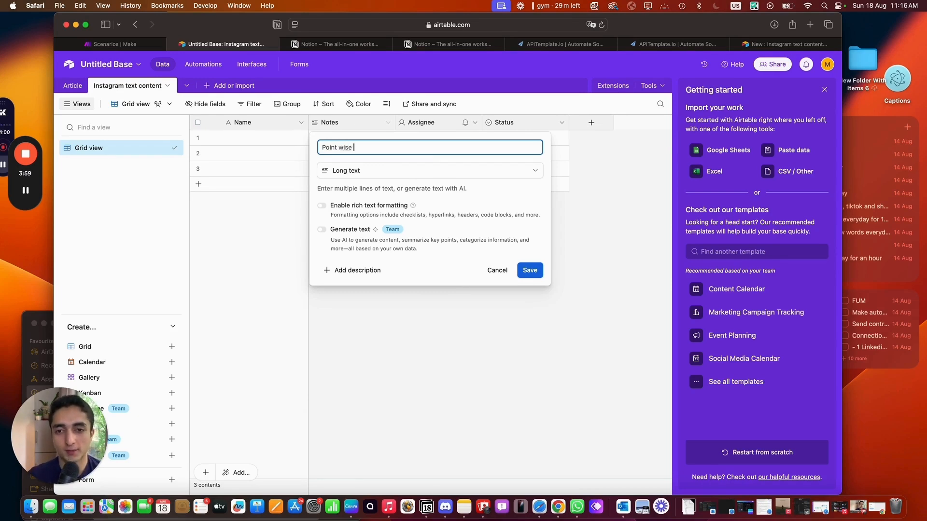
type("content (insta")
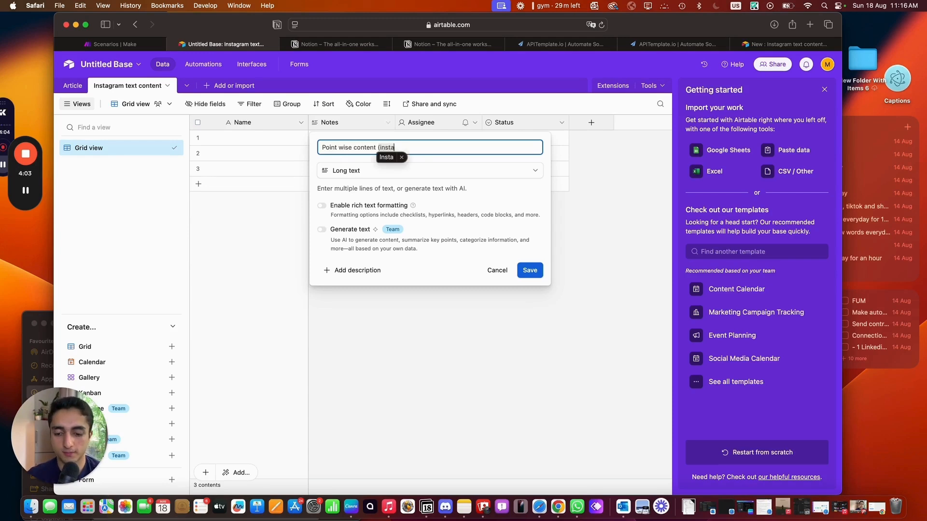
type(")")
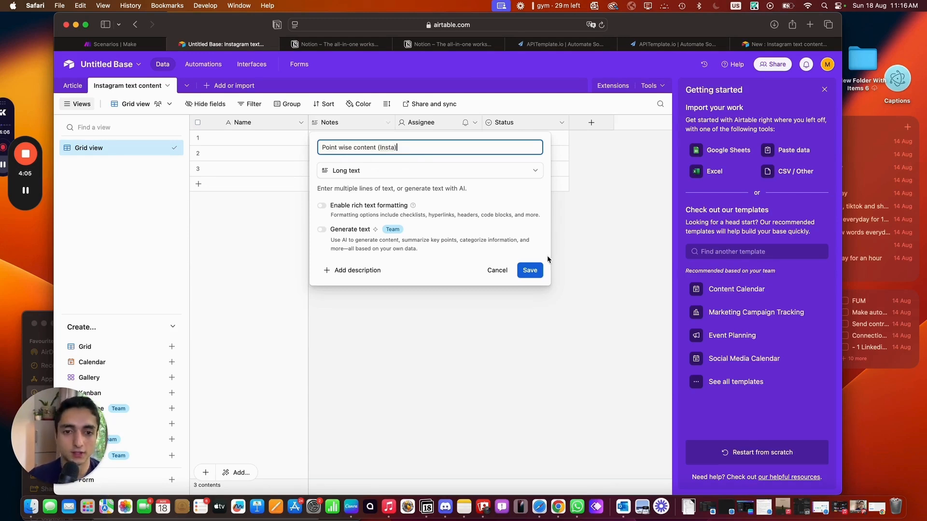
left_click(534, 271)
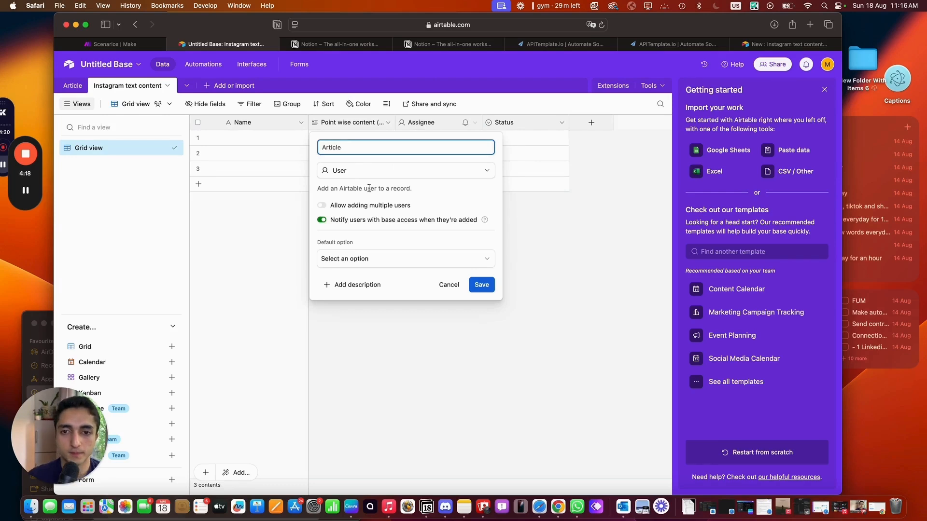
Rename the Assignee field as "Article" and change its type to Single line text
left_click(365, 258)
left_click(464, 301)
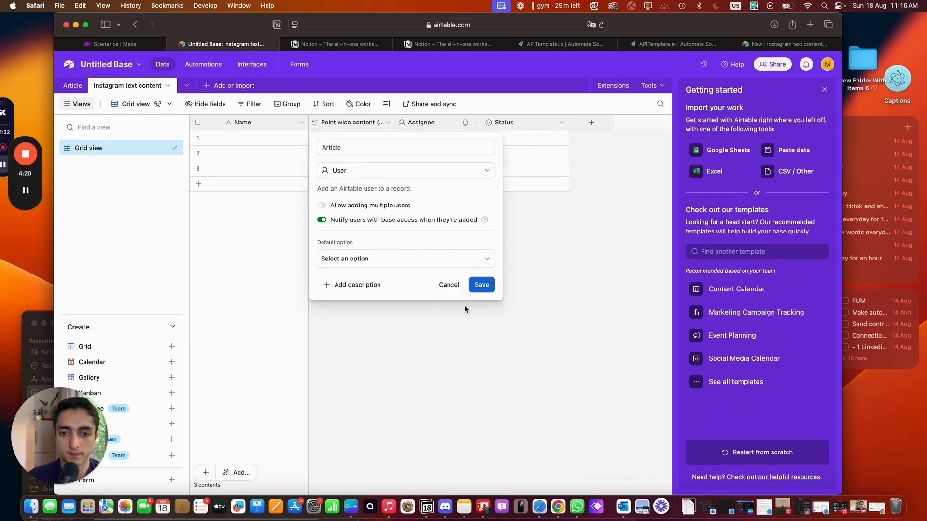
left_click(481, 284)
left_click(418, 126)
right_click(419, 124)
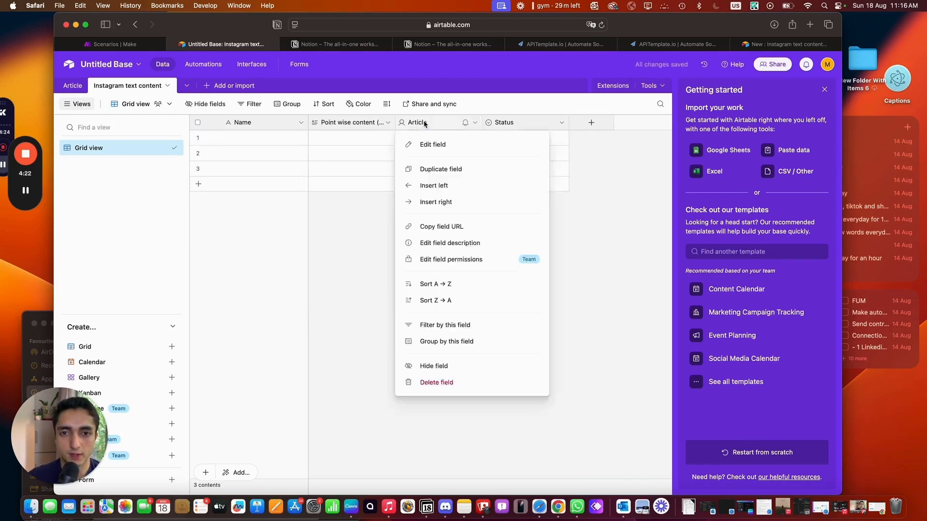
left_click(427, 143)
left_click(358, 170)
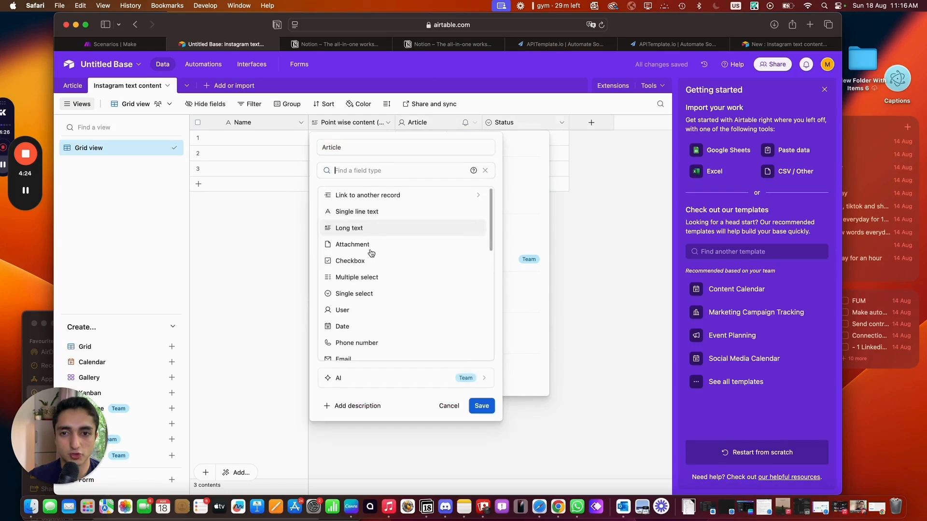
left_click(358, 212)
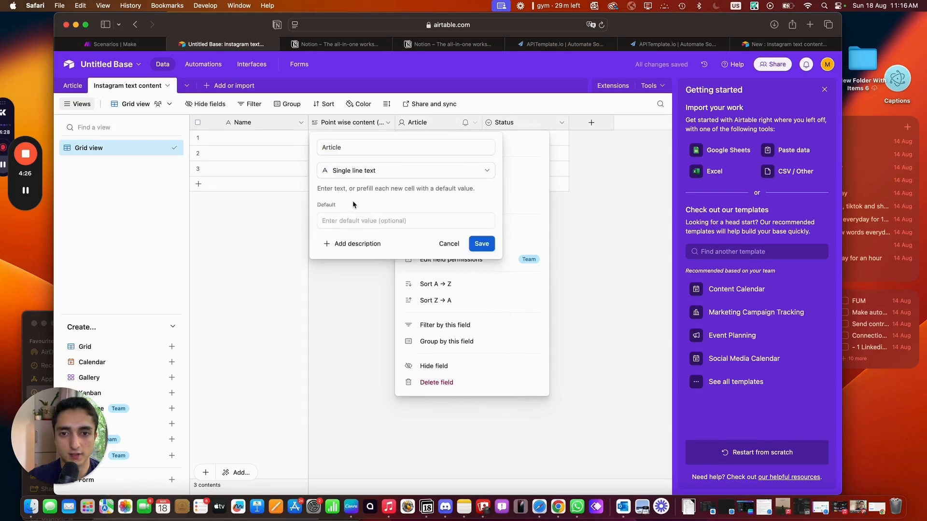
left_click(482, 244)
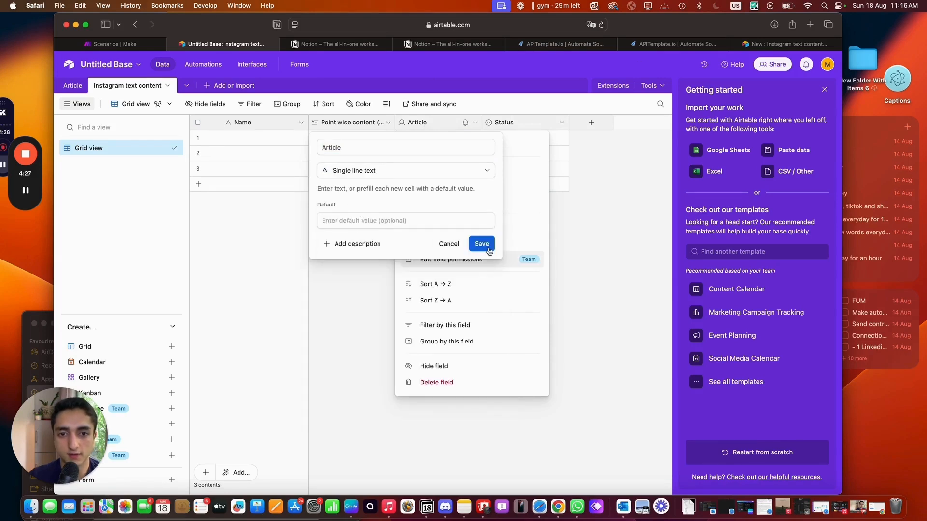
Rename the Status field of the Instagram text content table as "Generated image", change its type to Attachment and save it
left_click(538, 122)
right_click(517, 121)
left_click(519, 144)
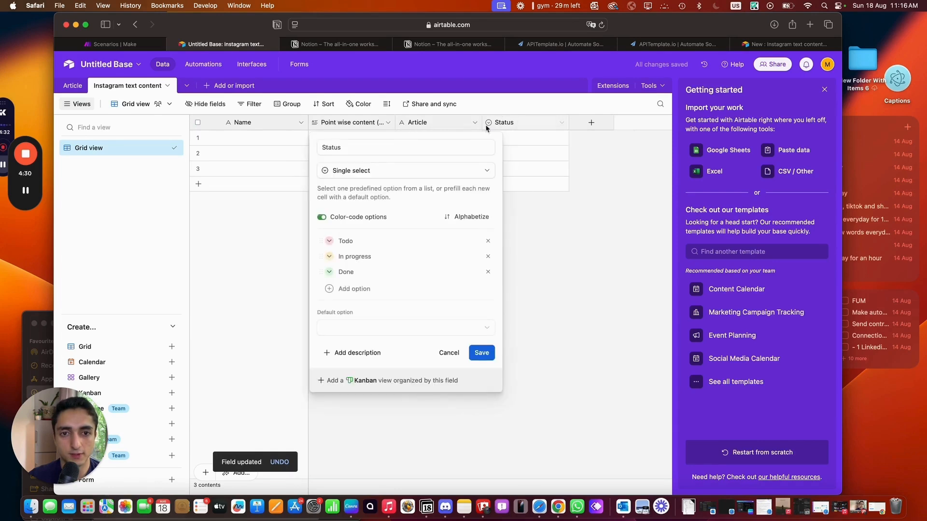
key("BackSpace")
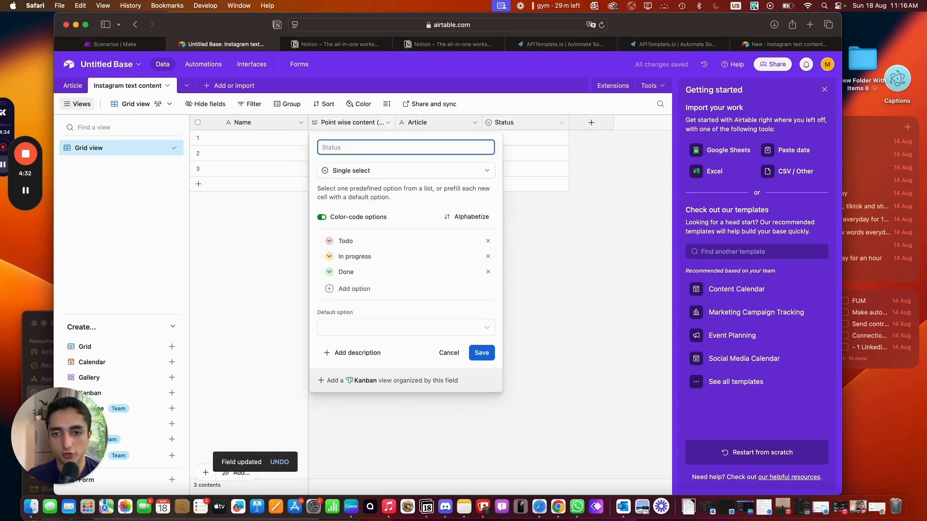
type("Generated")
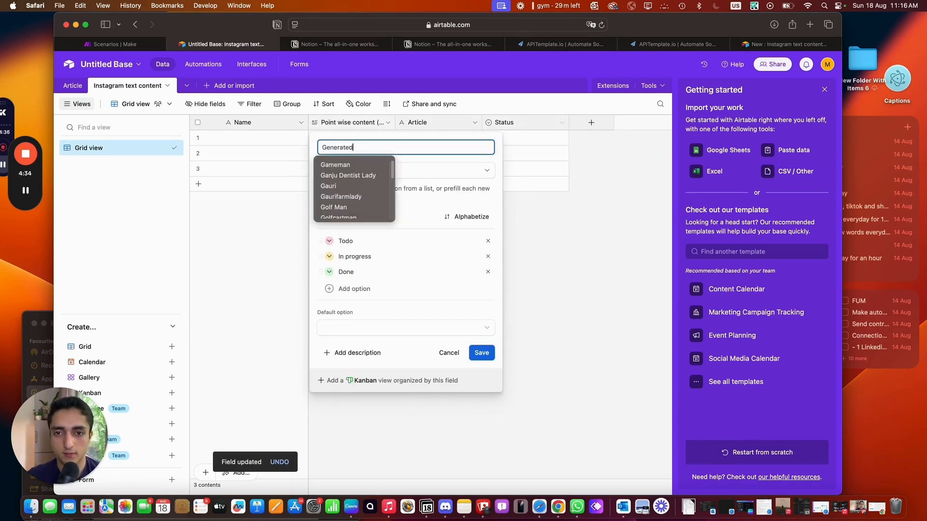
type(" image")
left_click(351, 171)
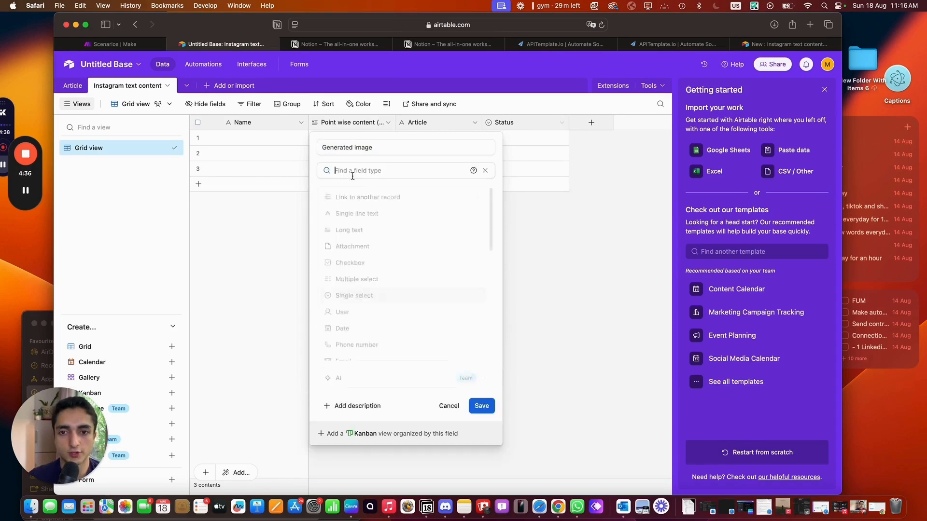
type("file")
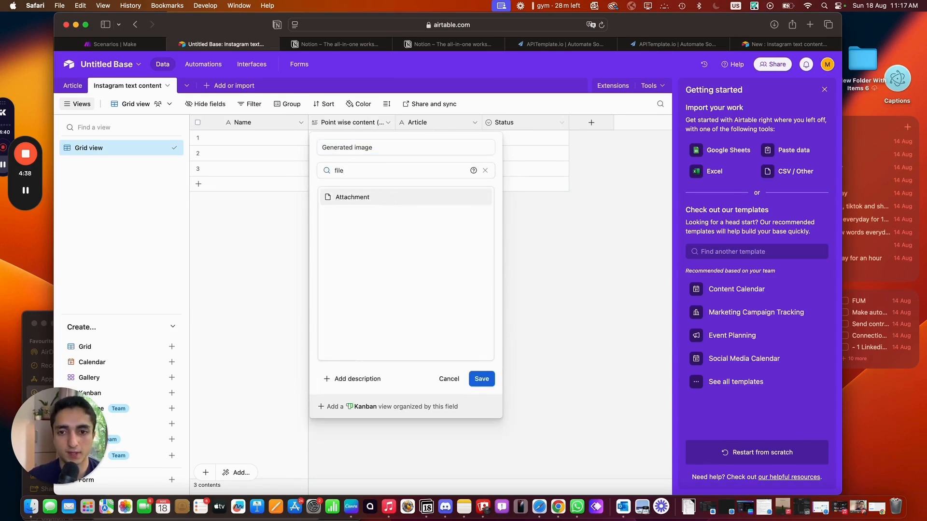
left_click(402, 195)
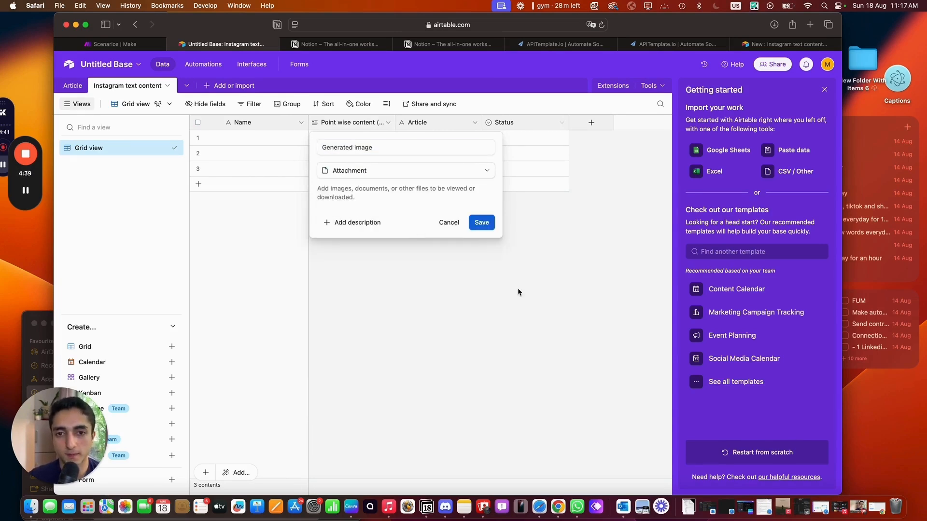
left_click(494, 223)
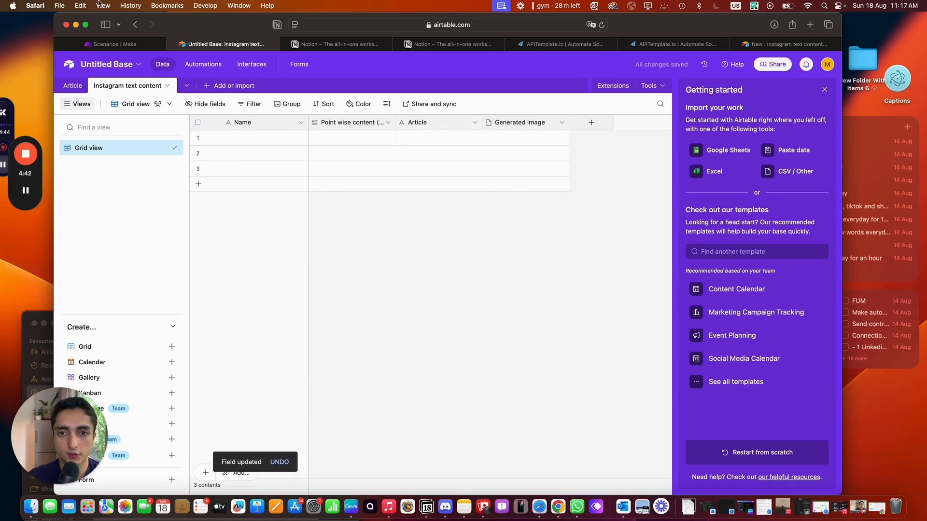
Open the Article table and check the options available in its Status field
left_click(73, 87)
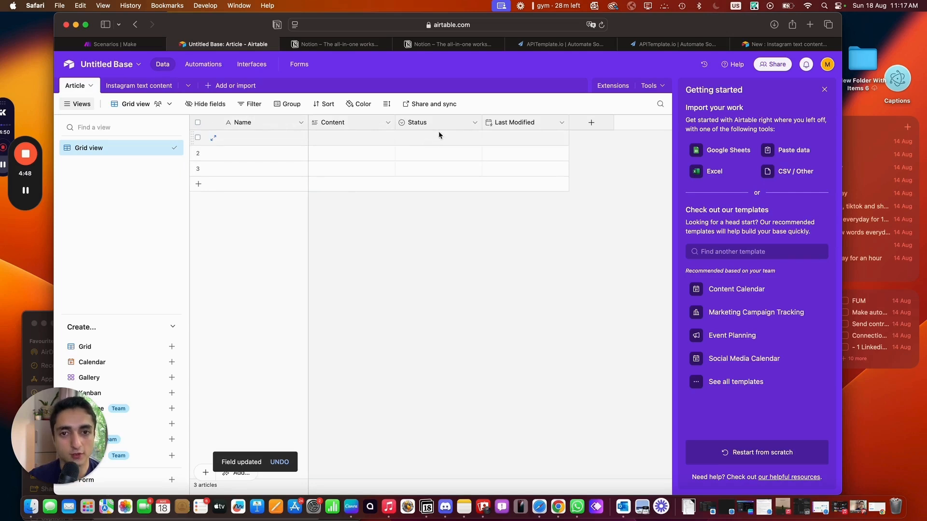
left_click(474, 123)
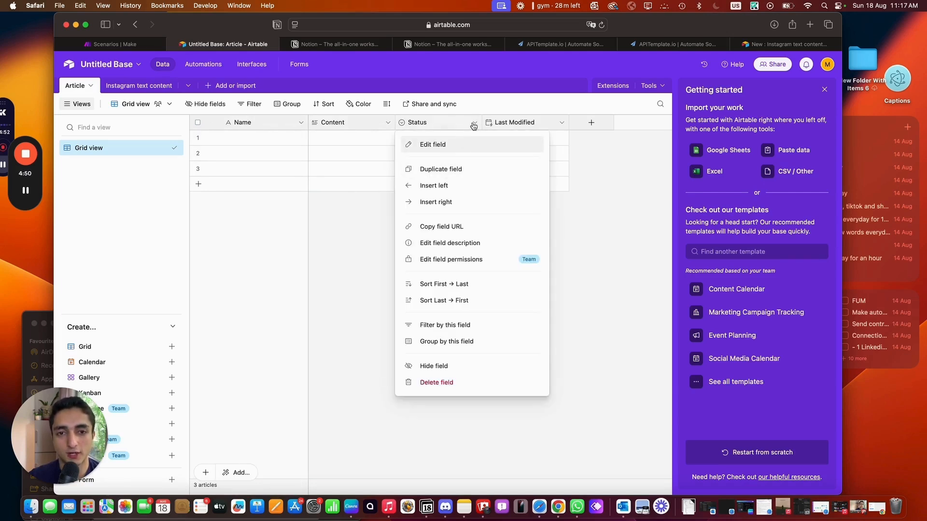
left_click(474, 124)
left_click(474, 123)
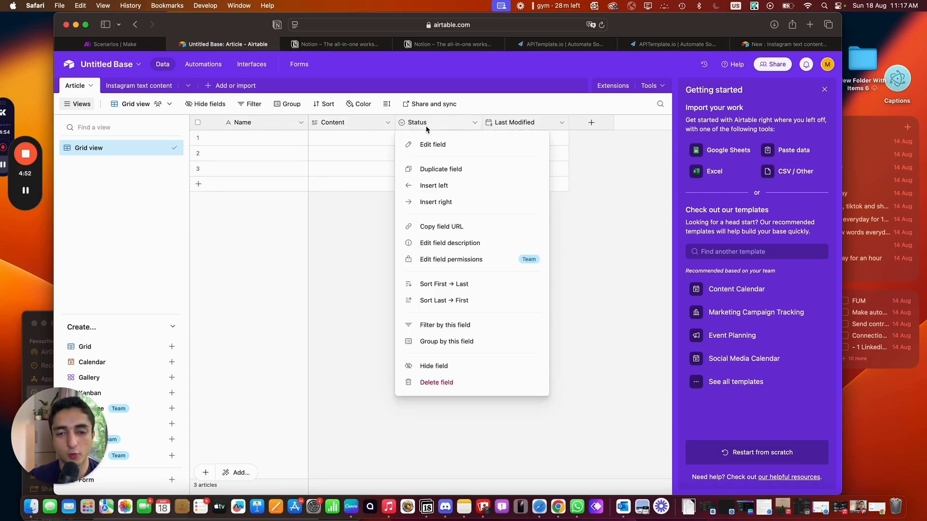
left_click(385, 199)
left_click(447, 141)
left_click(447, 141)
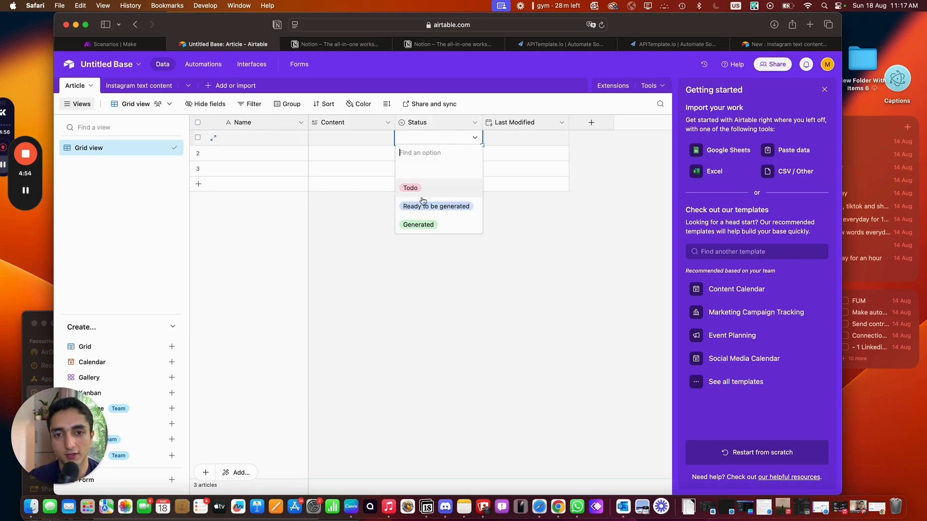
left_click(483, 201)
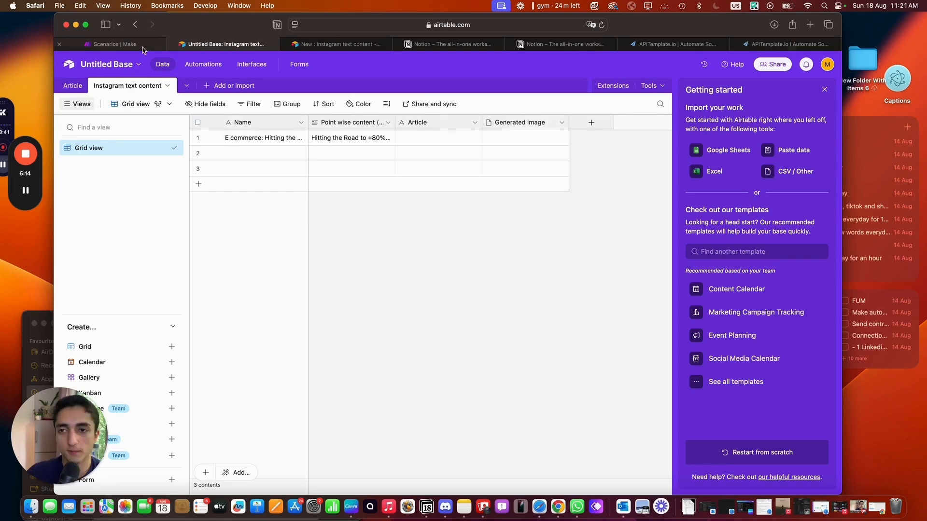
Switch to Make, create a new scenario and add the Airtable Watch Records module as its trigger
left_click(135, 45)
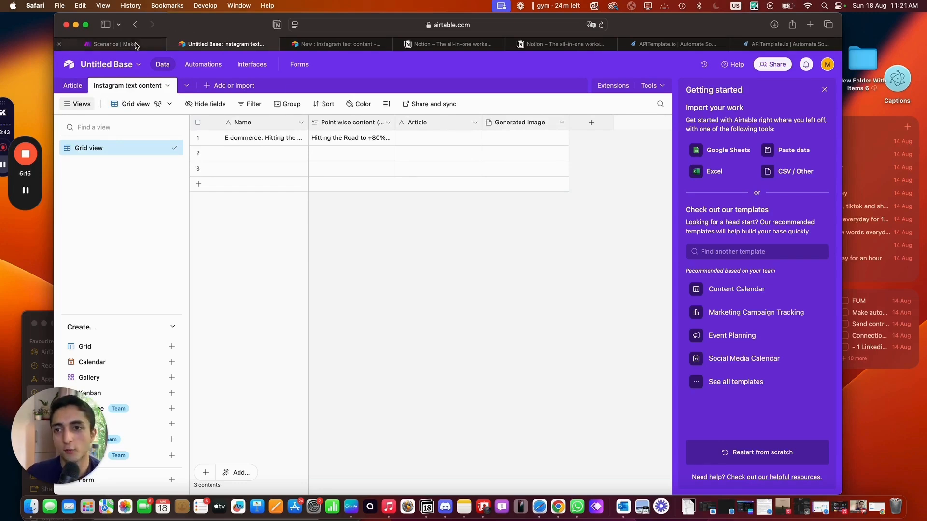
left_click(771, 77)
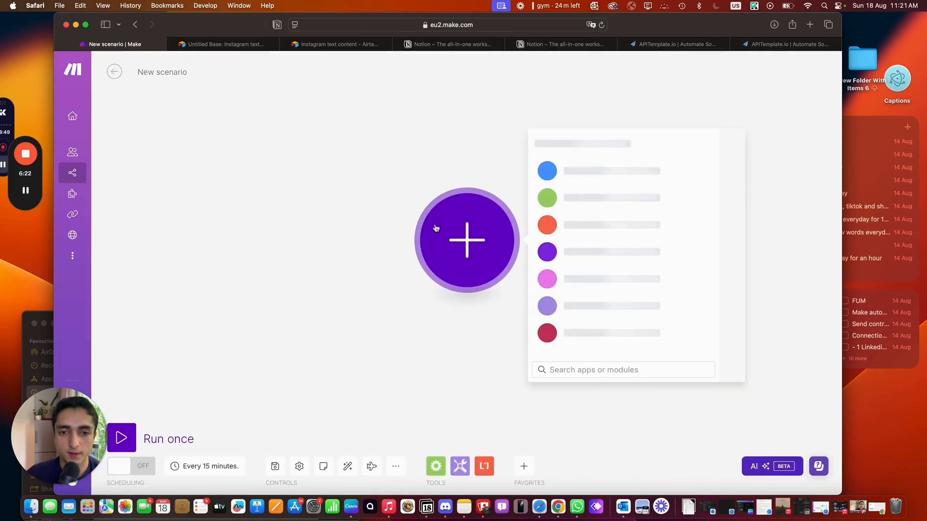
left_click(466, 235)
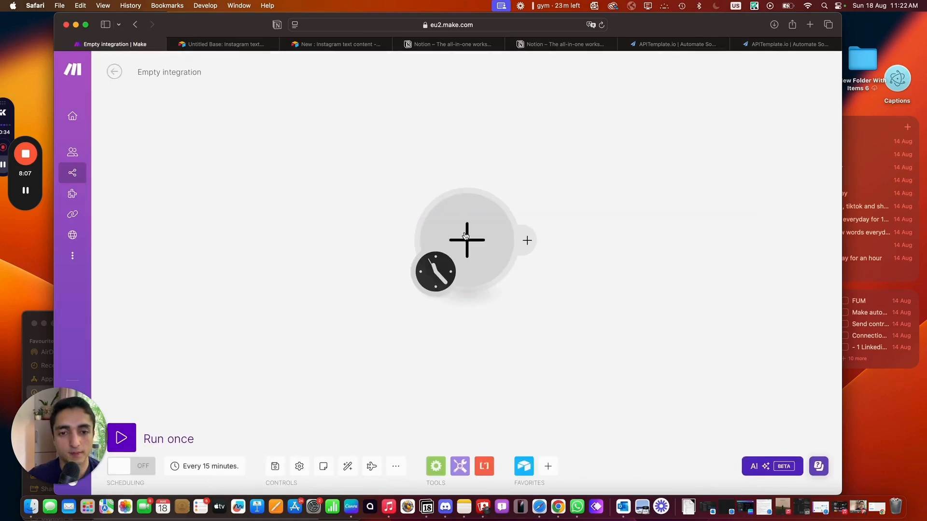
left_click(466, 235)
left_click(569, 172)
scroll(605, 236, "down", 1)
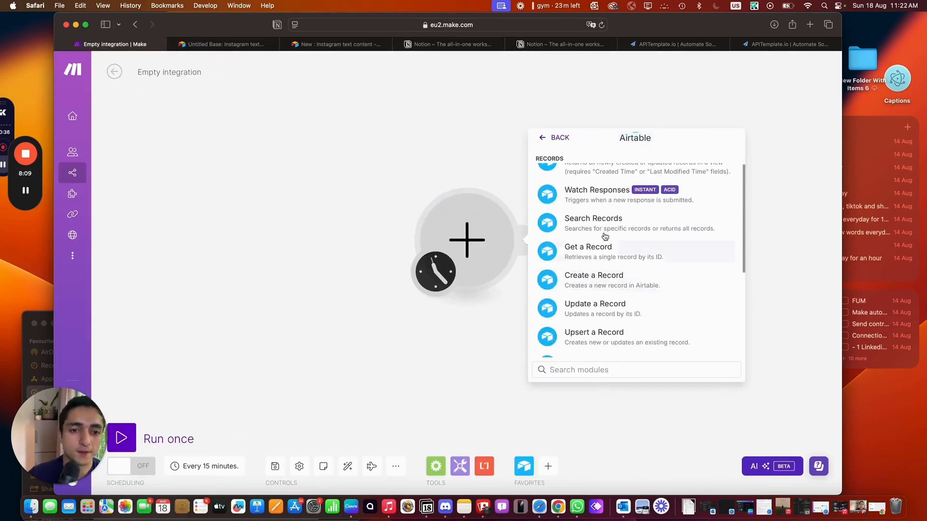
scroll(605, 237, "up", 2)
left_click(598, 228)
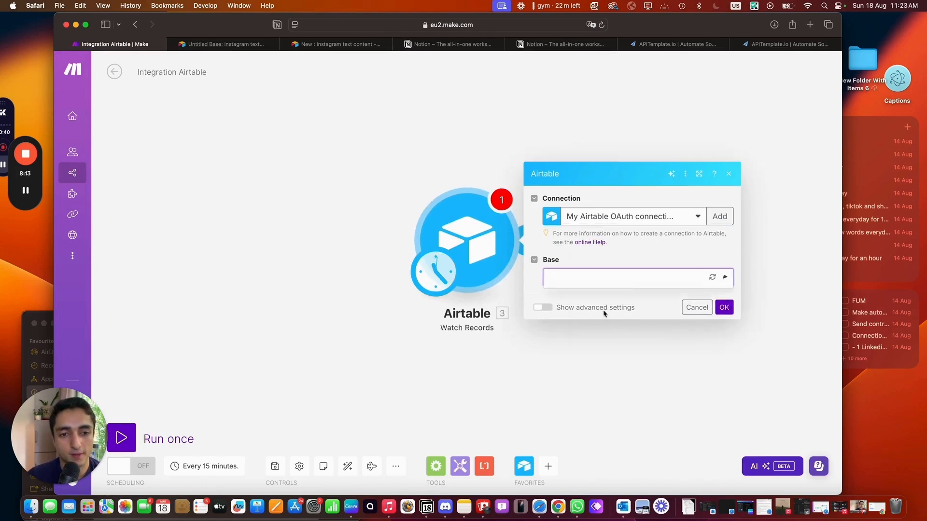
Point the Watch Records module at the Instagram base and its Projects table
left_click(565, 294)
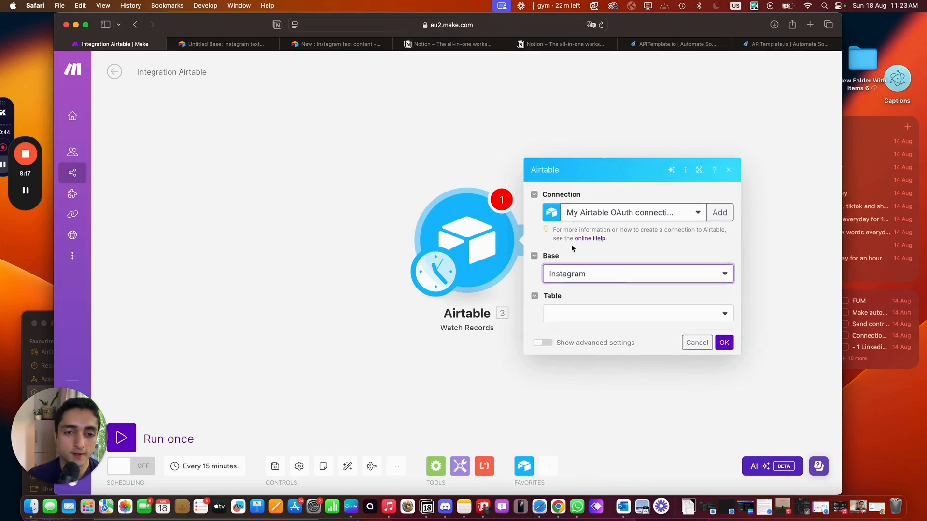
left_click(572, 295)
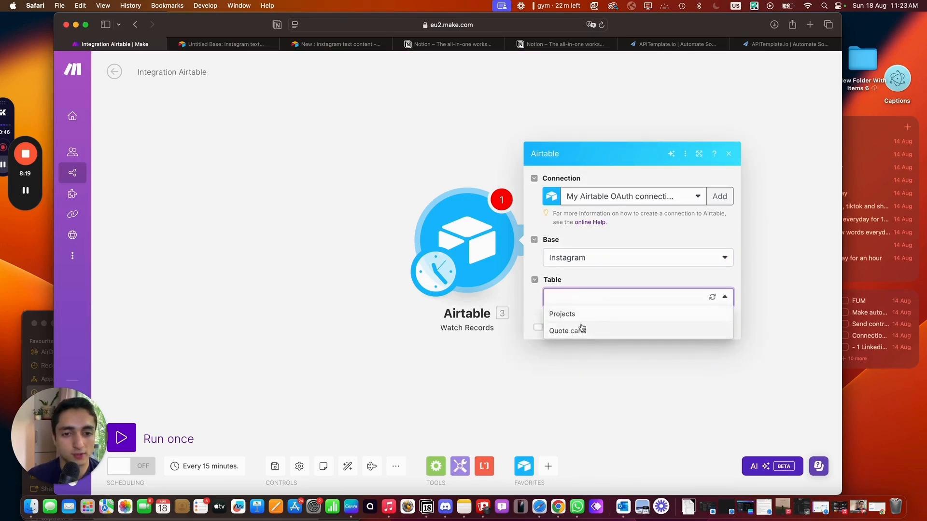
left_click(570, 315)
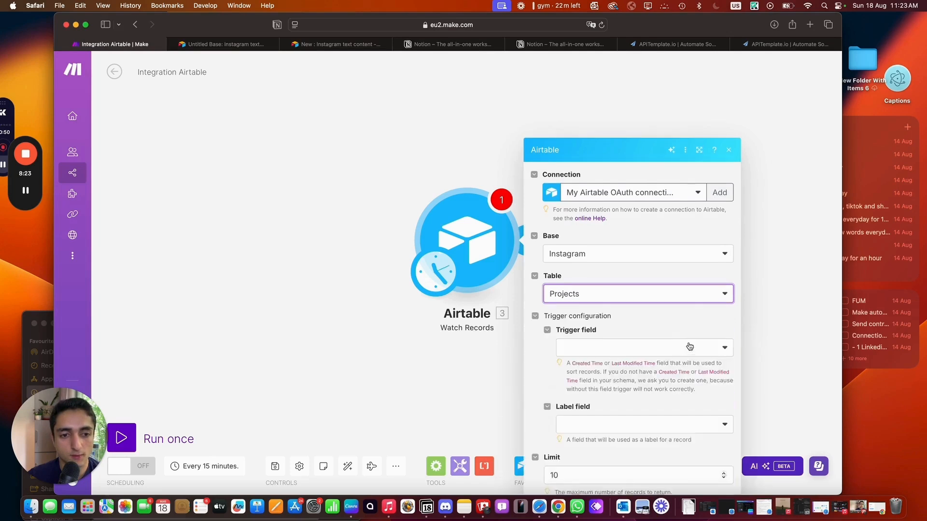
Set the trigger field to Last modified and the label field to Name, keeping the limit at 10 and the view empty
left_click(613, 242)
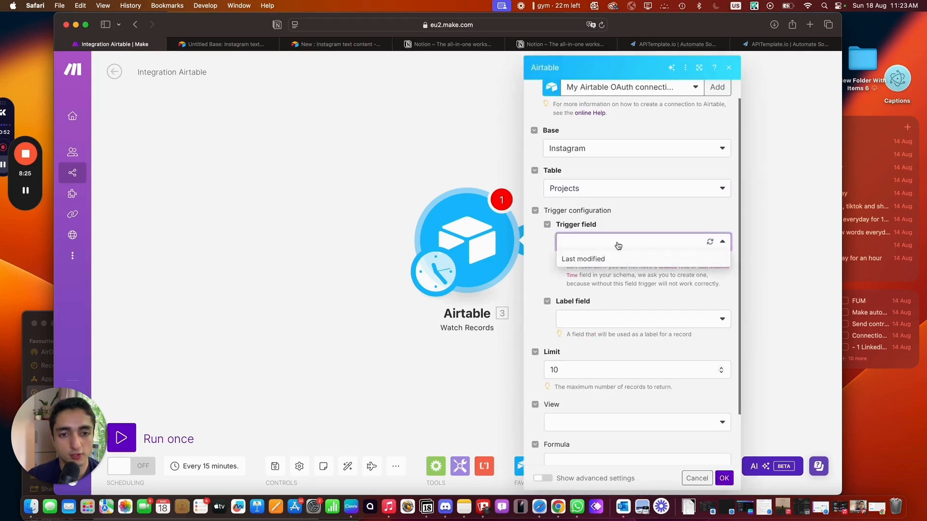
left_click(576, 259)
scroll(576, 259, "down", 3)
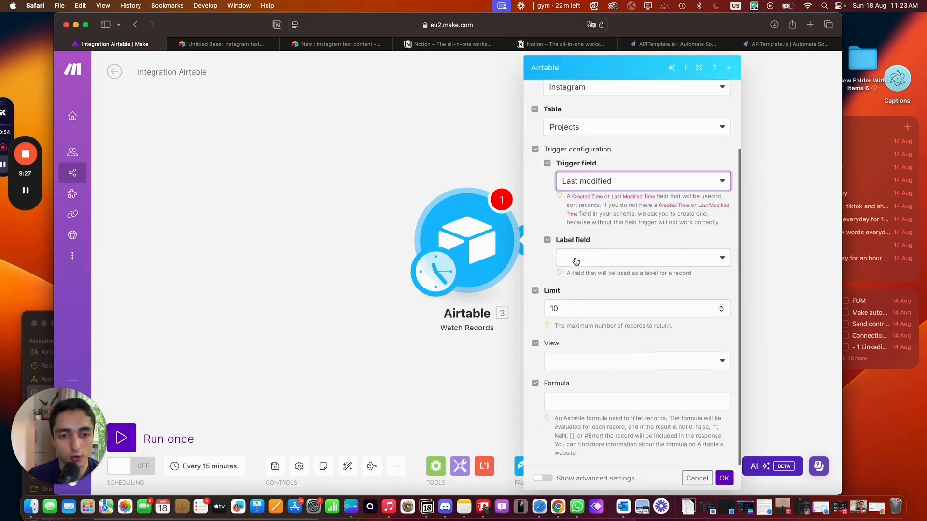
left_click(577, 257)
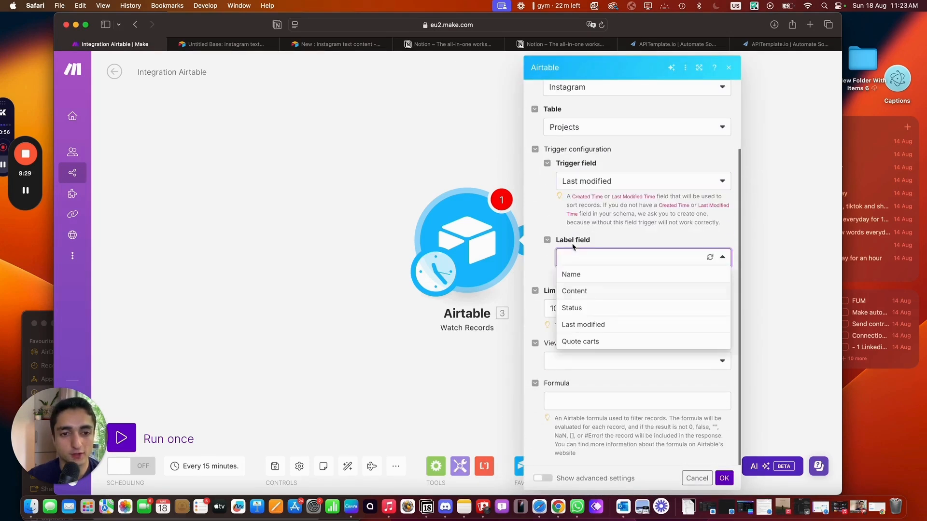
left_click(599, 279)
left_click(583, 306)
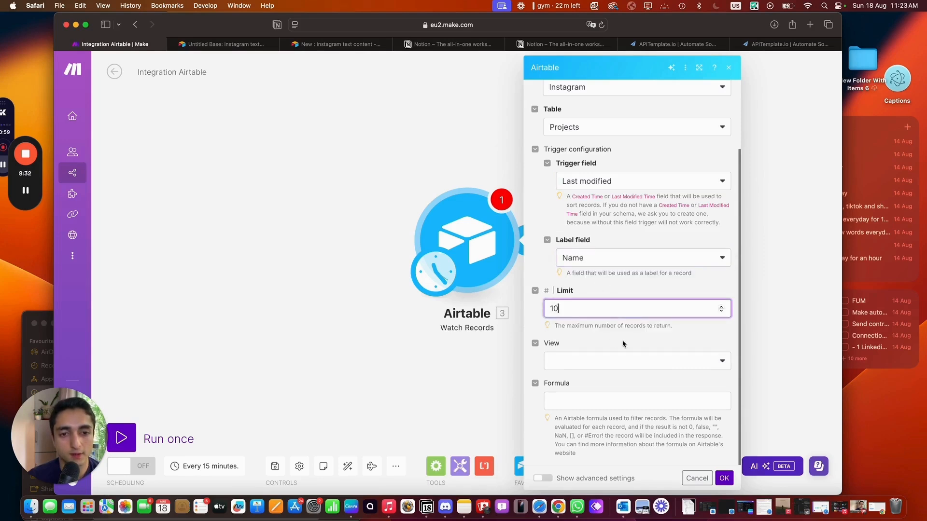
left_click(579, 358)
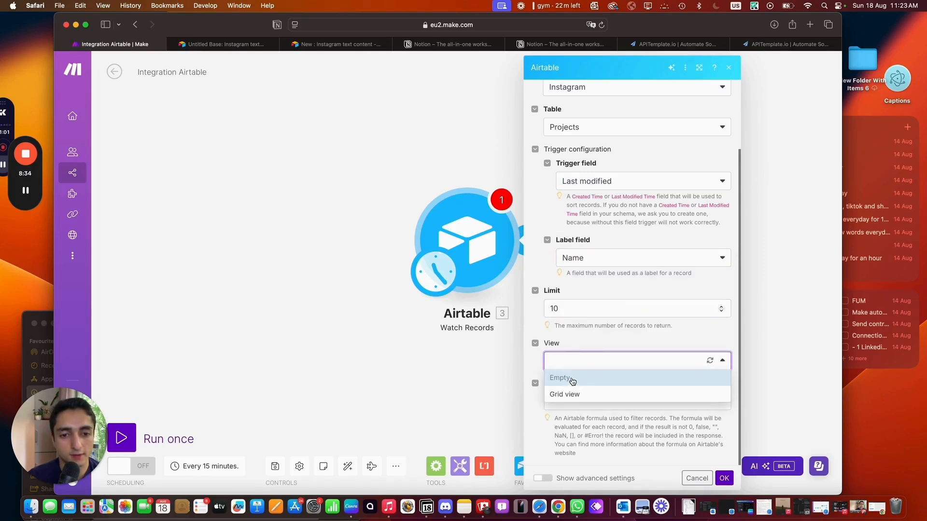
left_click(615, 326)
scroll(682, 351, "up", 1)
scroll(683, 351, "down", 1)
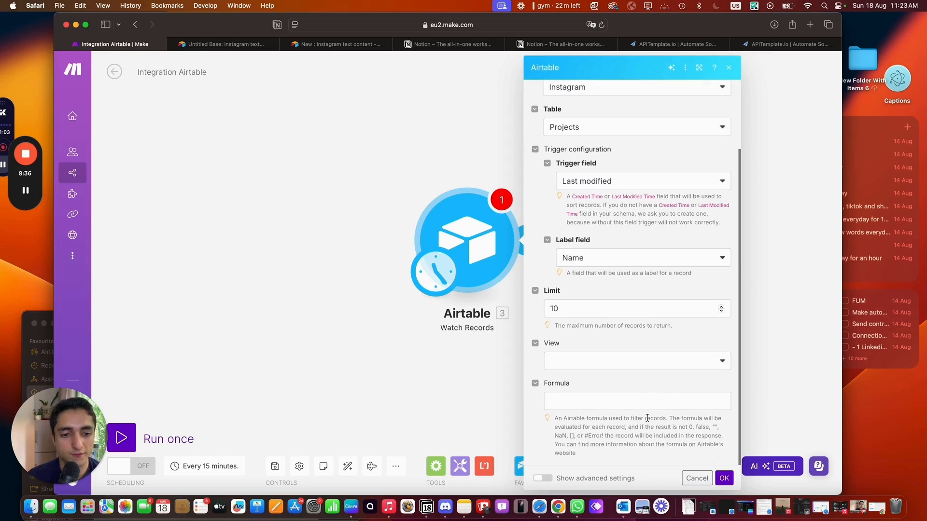
Begin the module's record filter formula with Status = "Rea
left_click(637, 399)
type("St")
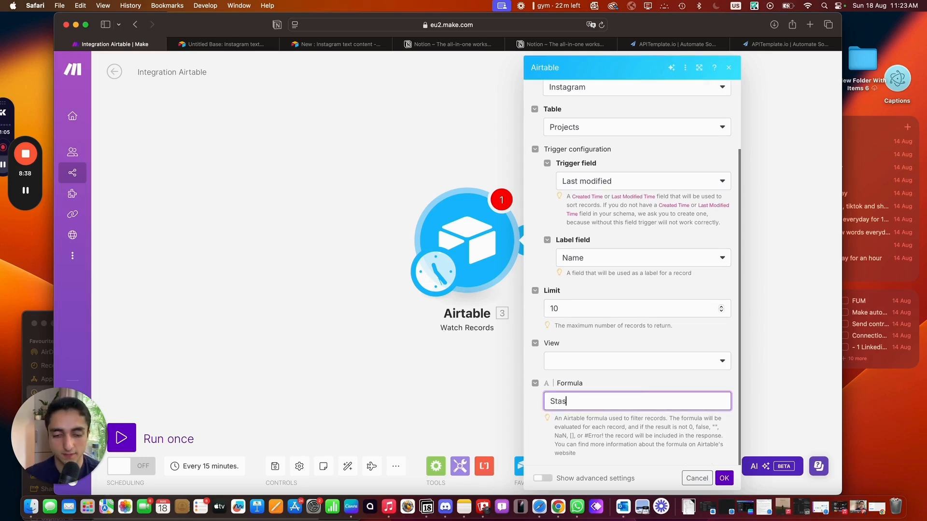
type("as")
key("BackSpace")
key("BackSpace")
type("t")
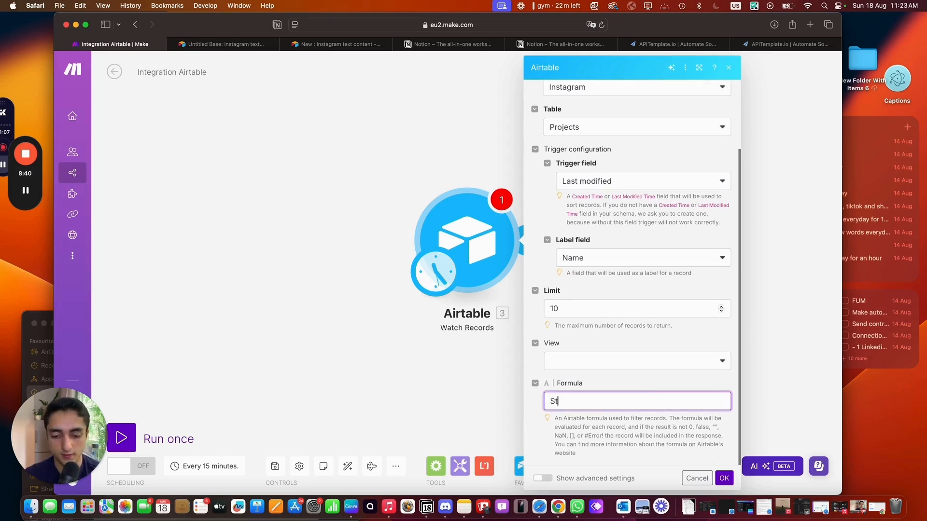
type("atus")
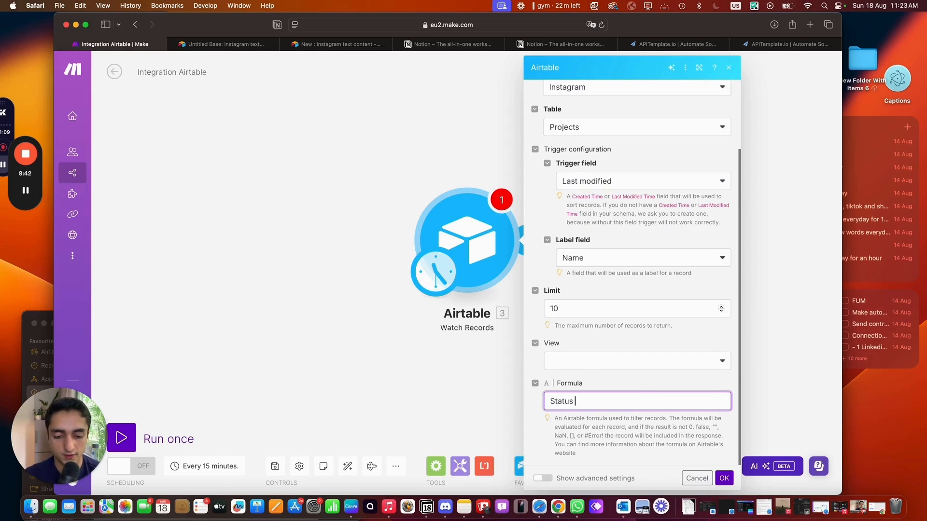
type(" = \"re")
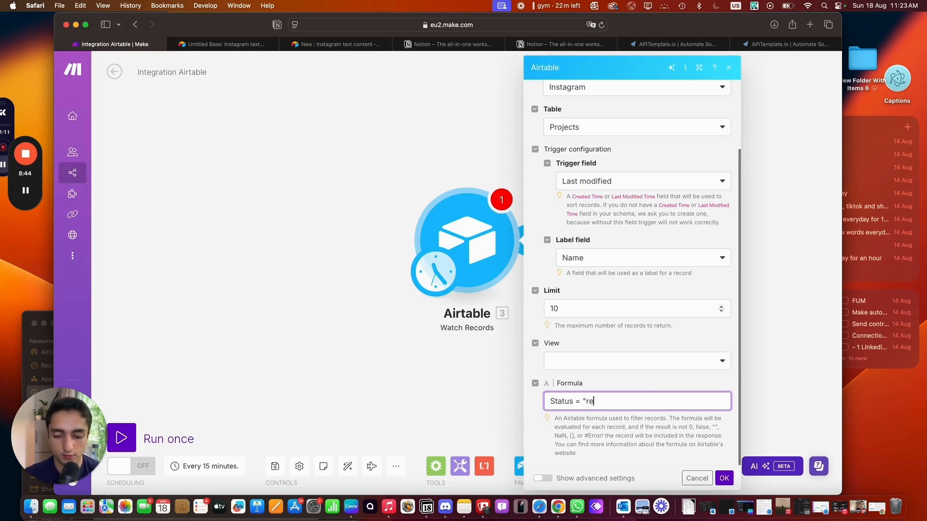
key("BackSpace")
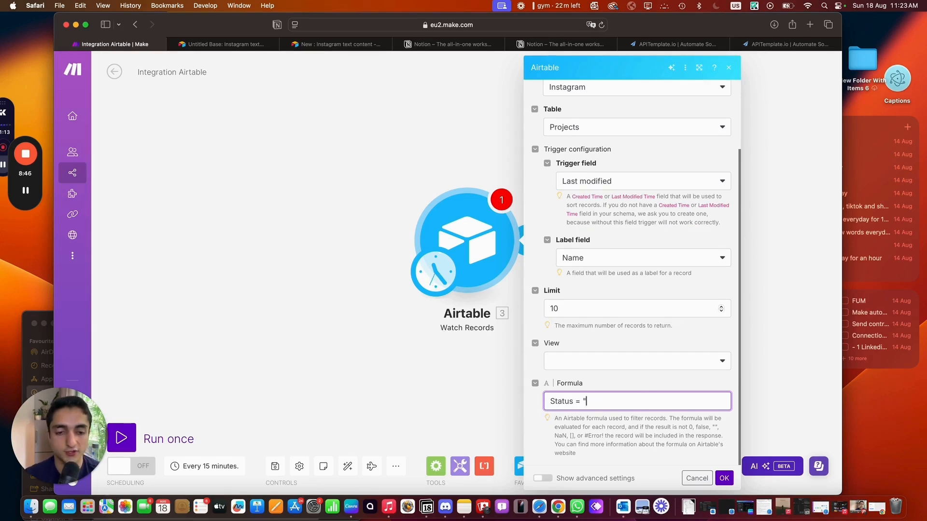
type("Rea")
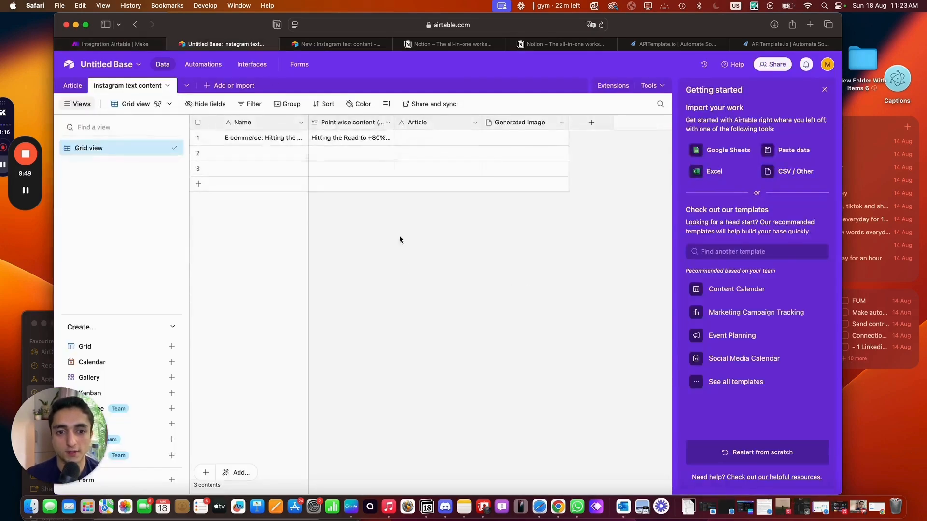
Check the Status options of the Articles table in the Airtable base named New and return to the Make scenario
left_click(249, 43)
left_click(357, 139)
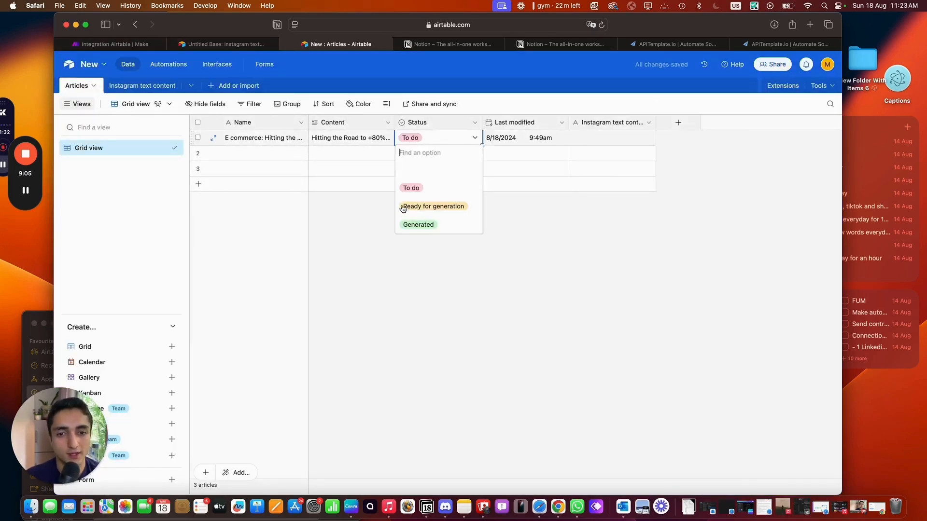
left_click(241, 44)
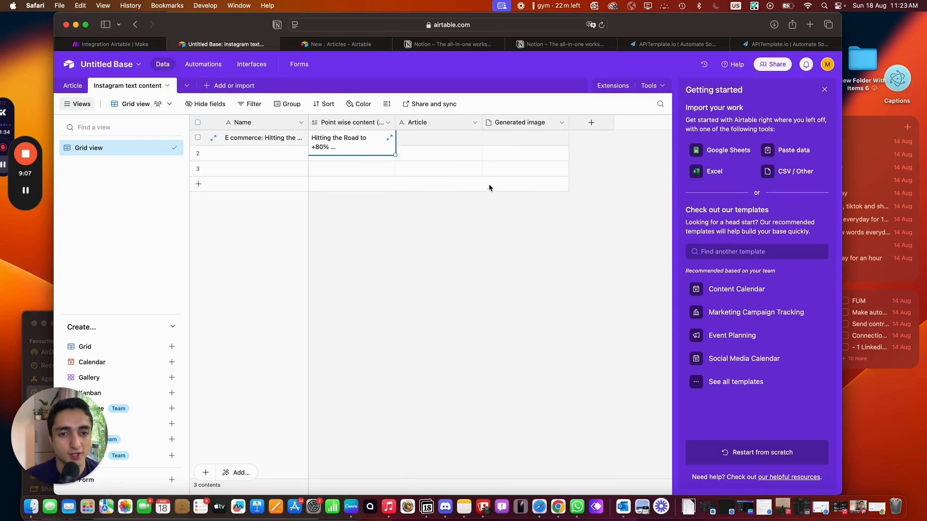
left_click(145, 44)
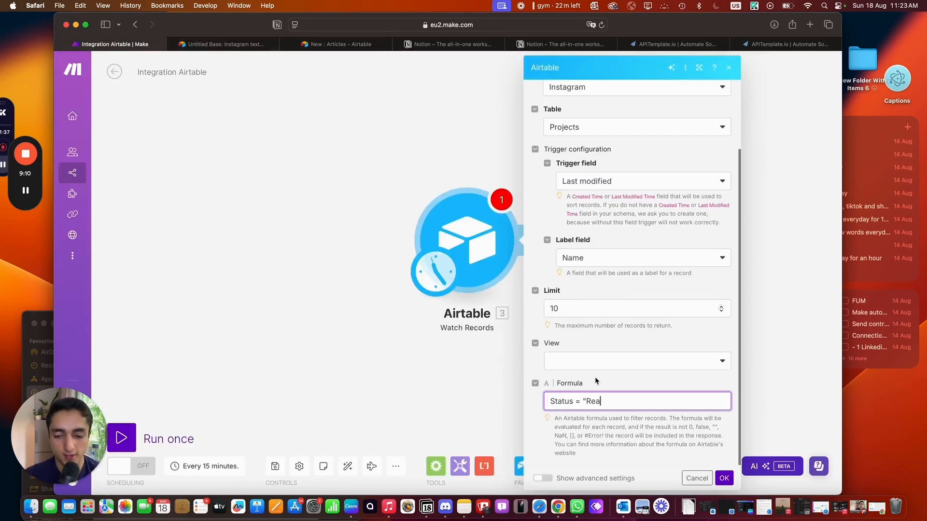
Complete the filter formula as Status = "Ready to be generated", save the Watch Records module and start it from now on
type("dy to be G")
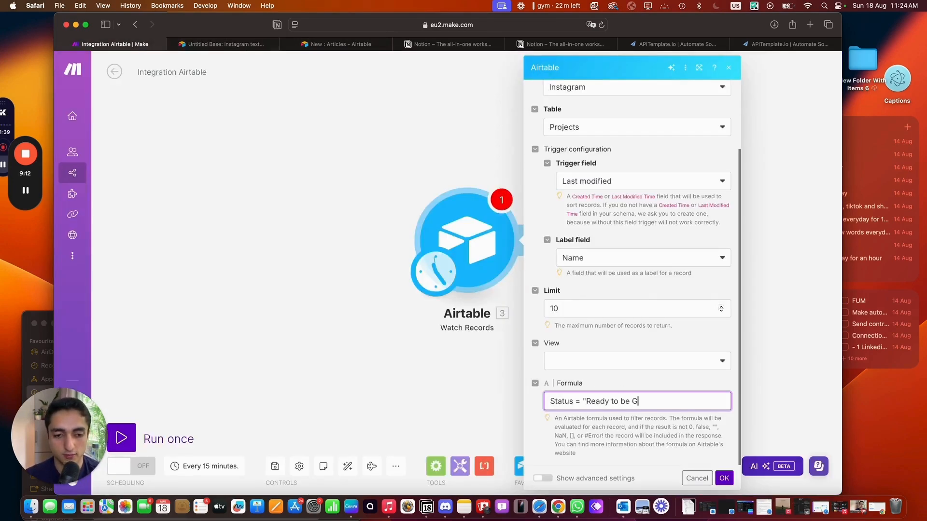
type("G")
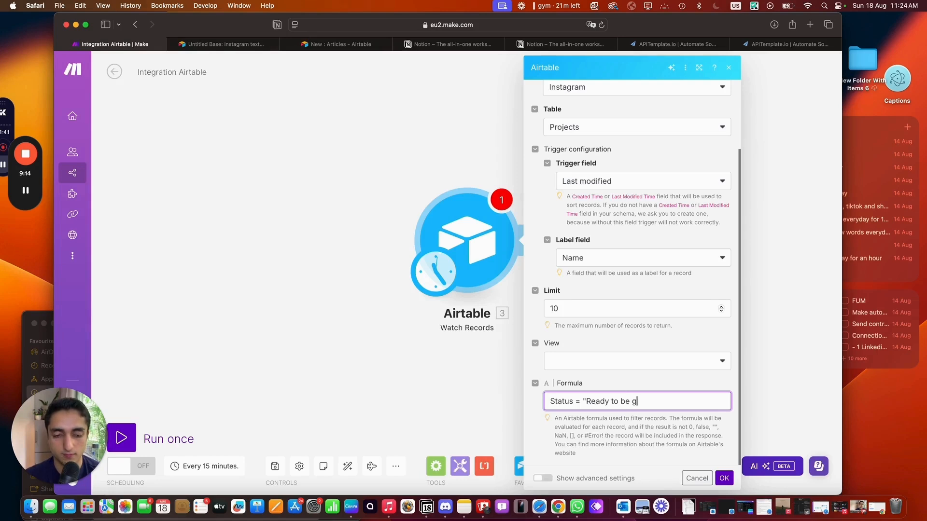
type("enerated")
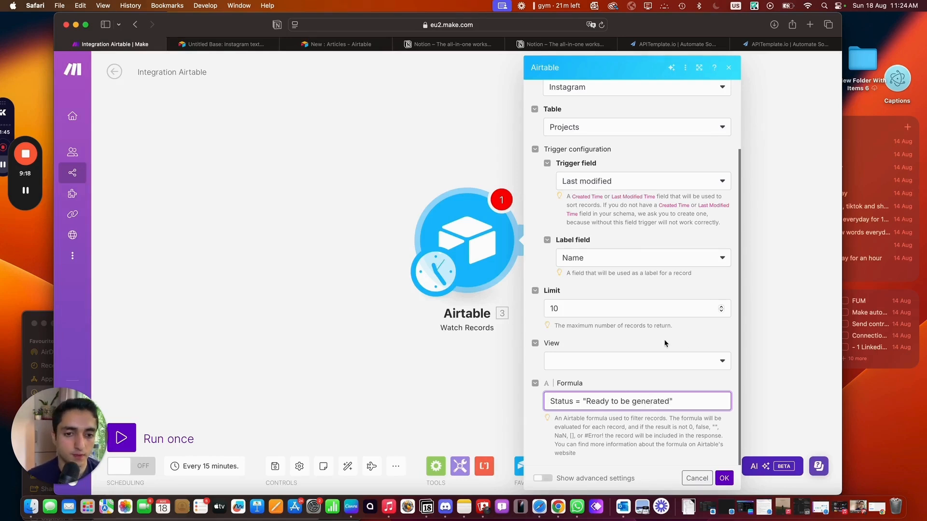
scroll(628, 251, "up", 3)
scroll(603, 241, "down", 3)
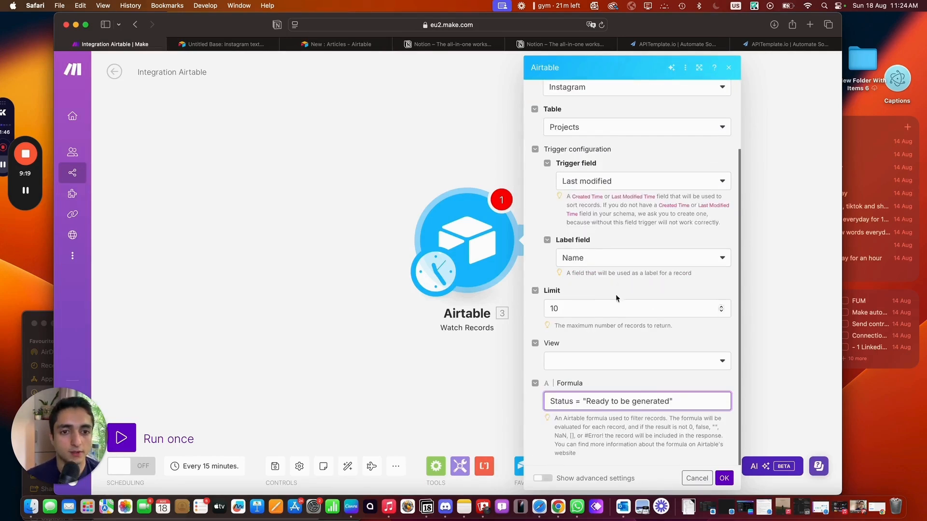
left_click(724, 479)
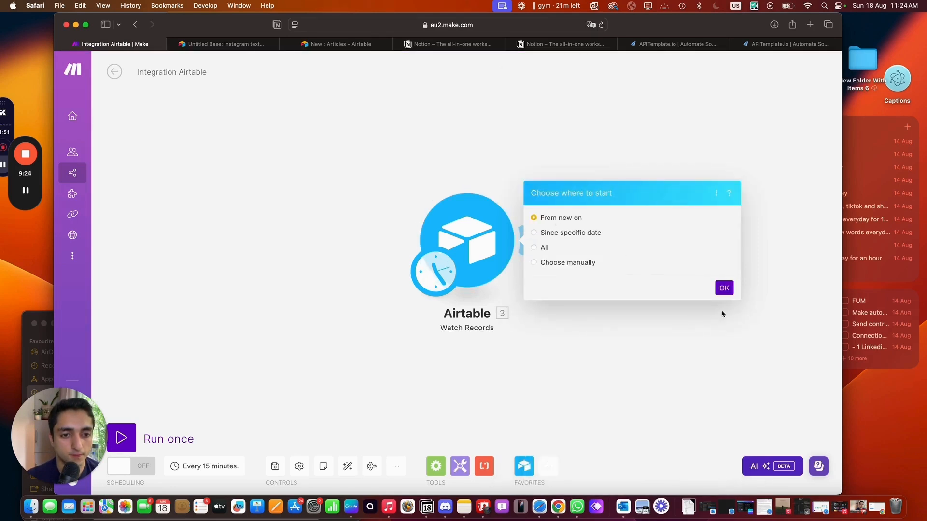
left_click(724, 287)
Add an OpenAI Create a Completion (Prompt) module after the Airtable Watch Records module
left_click(526, 240)
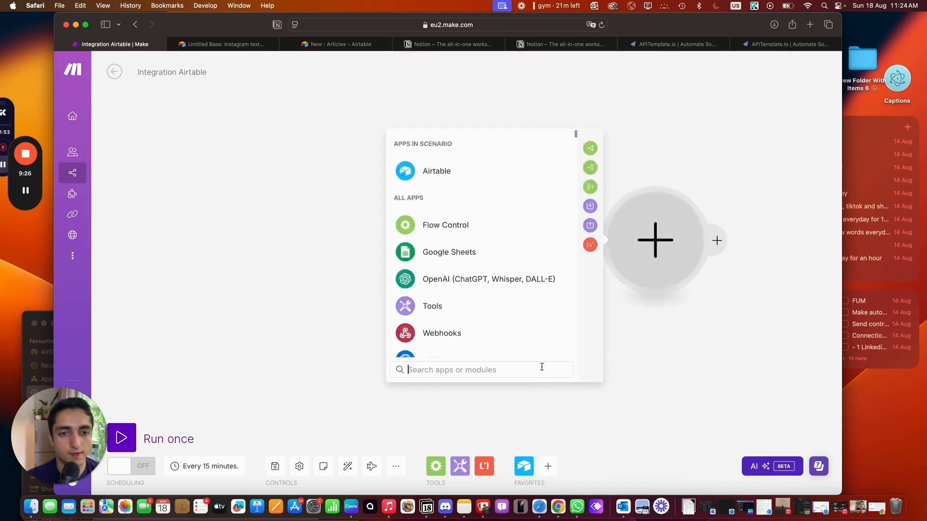
scroll(539, 338, "down", 2)
left_click(478, 209)
scroll(463, 247, "down", 2)
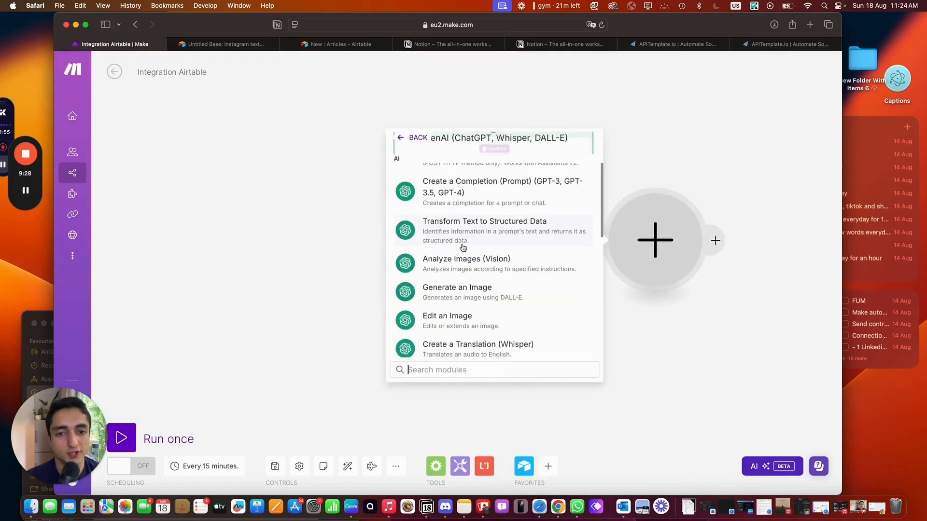
left_click(487, 190)
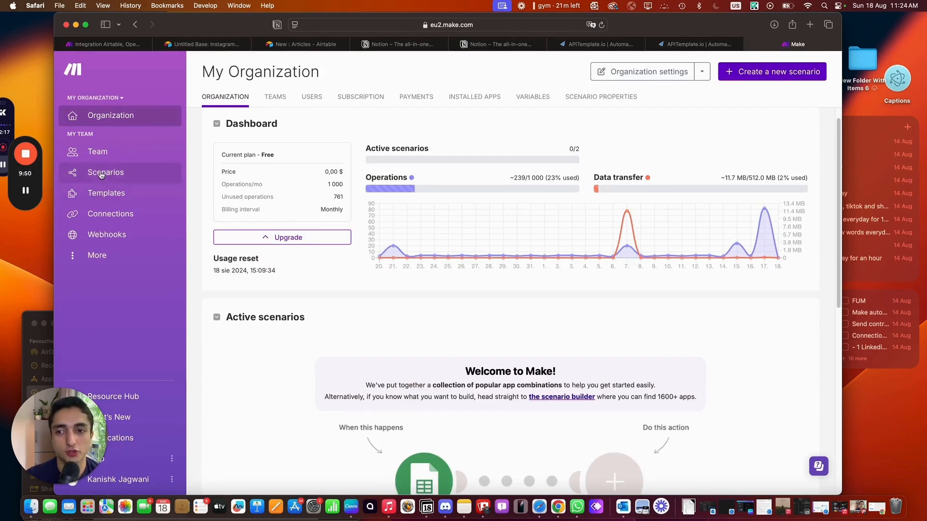
Open the Social quote card generator scenario for editing and show its Generate Instagram content module settings
left_click(101, 173)
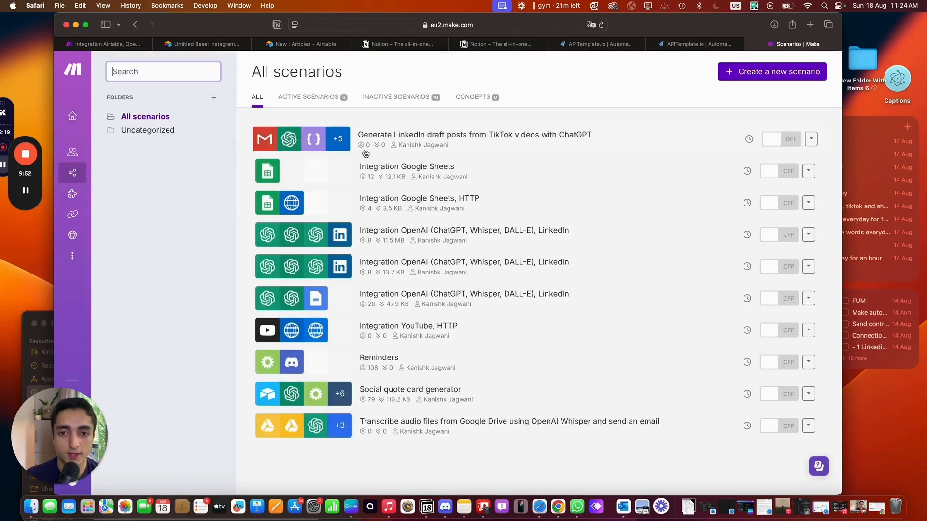
left_click(433, 399)
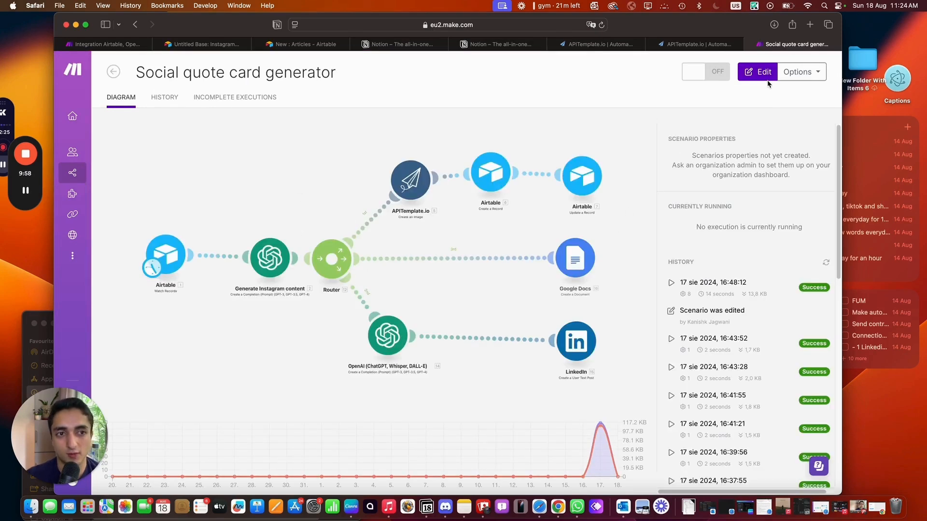
left_click(279, 260)
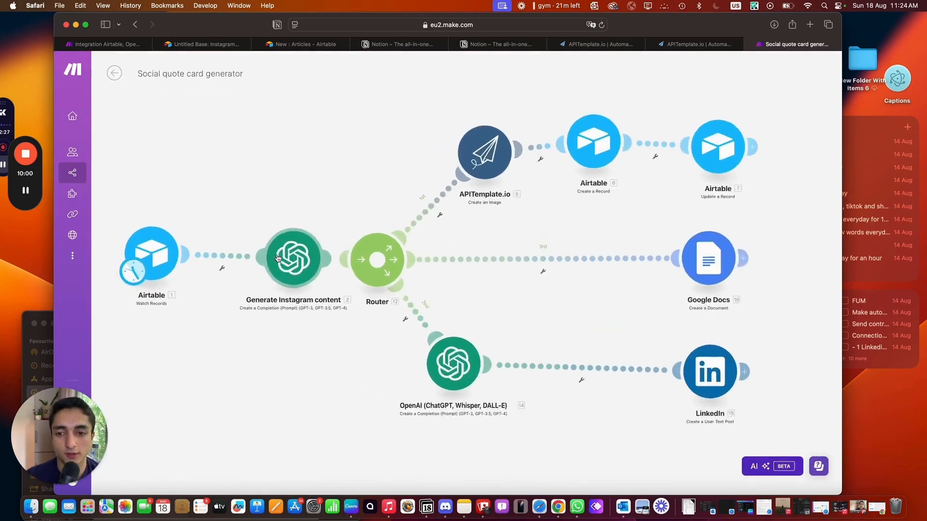
Copy the entire message content of the Generate Instagram content module
scroll(409, 339, "down", 5)
scroll(408, 339, "down", 5)
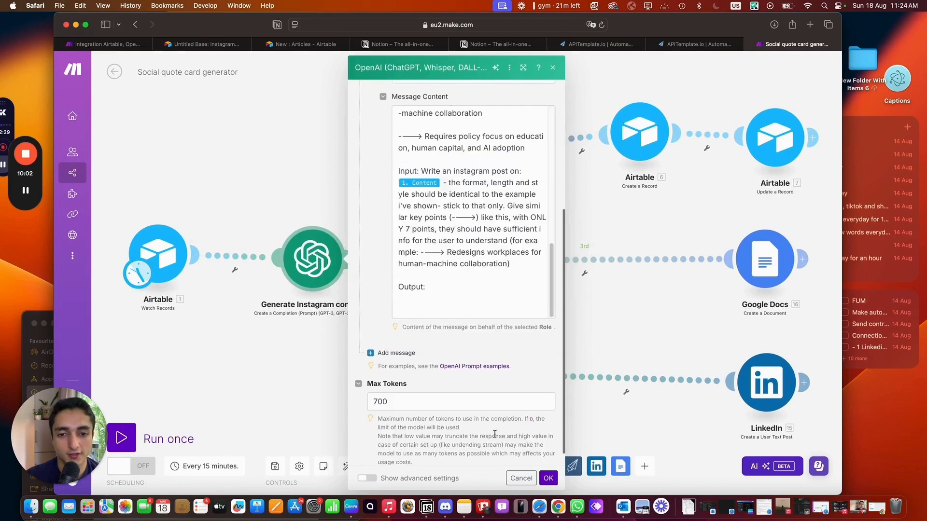
scroll(494, 434, "up", 3)
left_click_drag(495, 434, 384, 228)
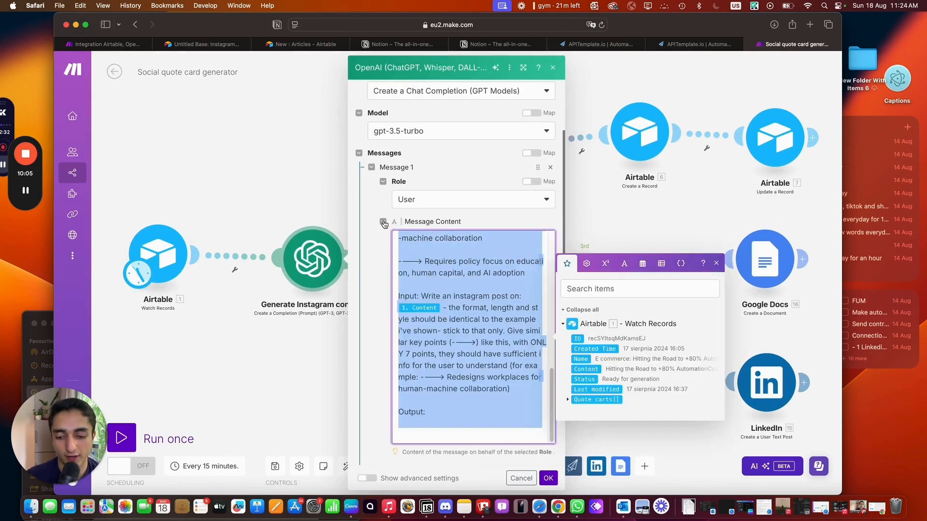
scroll(464, 311, "up", 15)
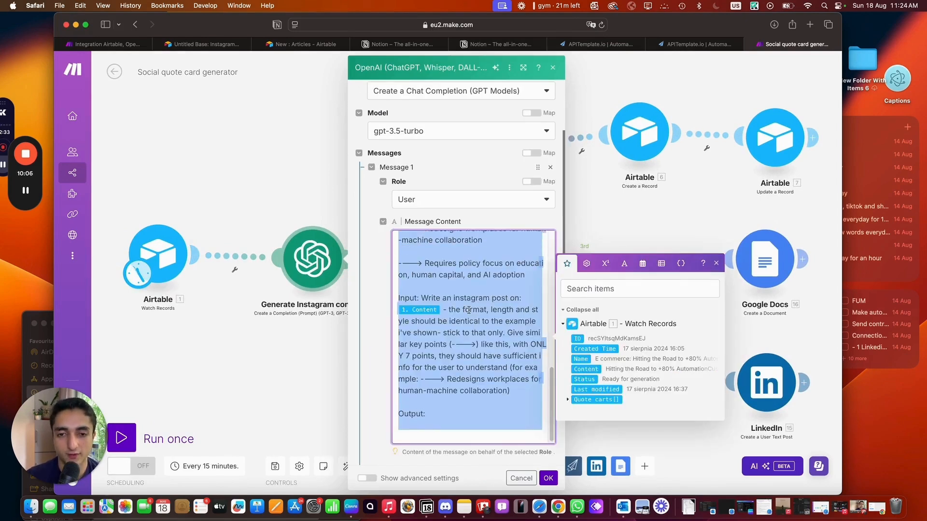
scroll(450, 332, "down", 15)
scroll(464, 392, "up", 15)
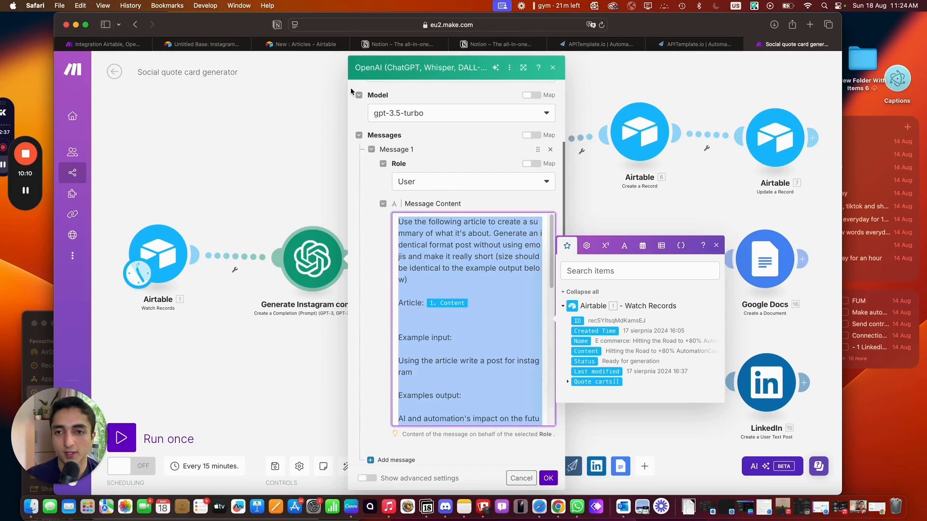
Return to the new Airtable and OpenAI scenario and set the completion module's model to gpt-3.5-turbo
left_click(119, 44)
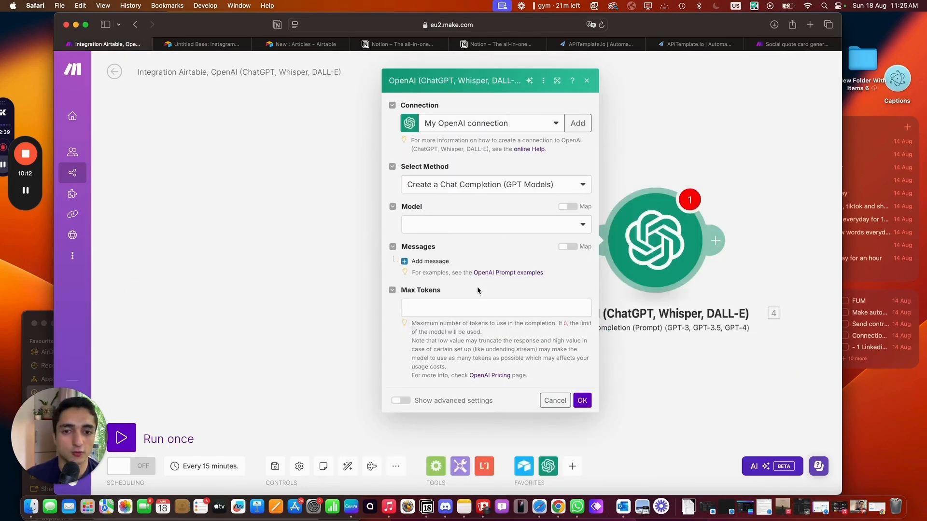
left_click(443, 225)
scroll(471, 341, "down", 3)
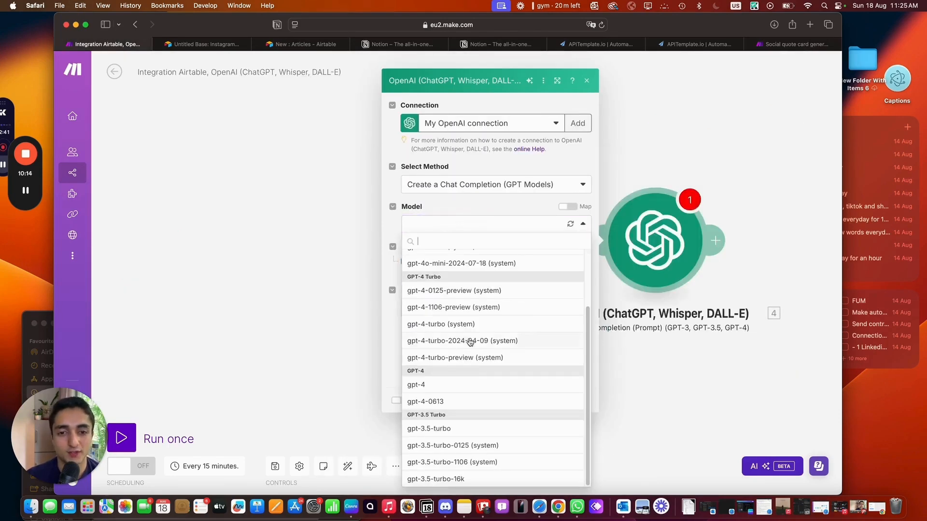
left_click(519, 429)
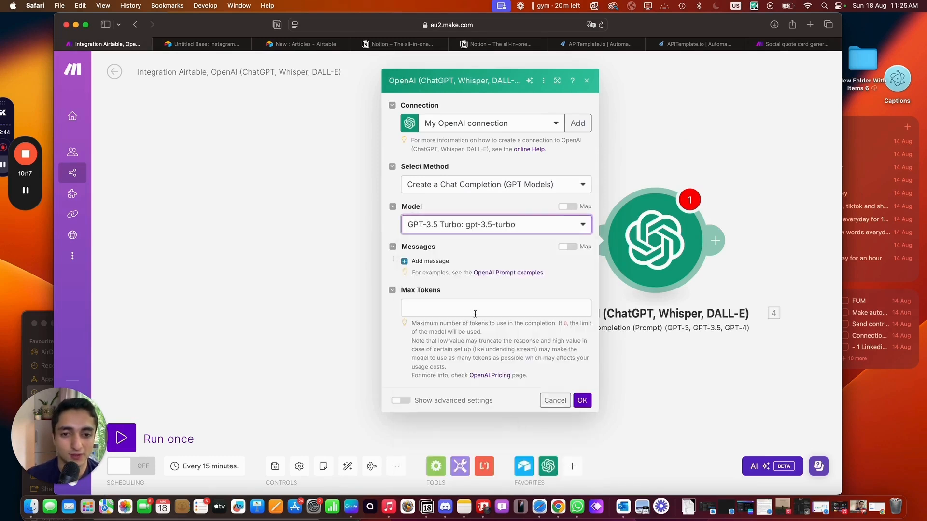
left_click(516, 308)
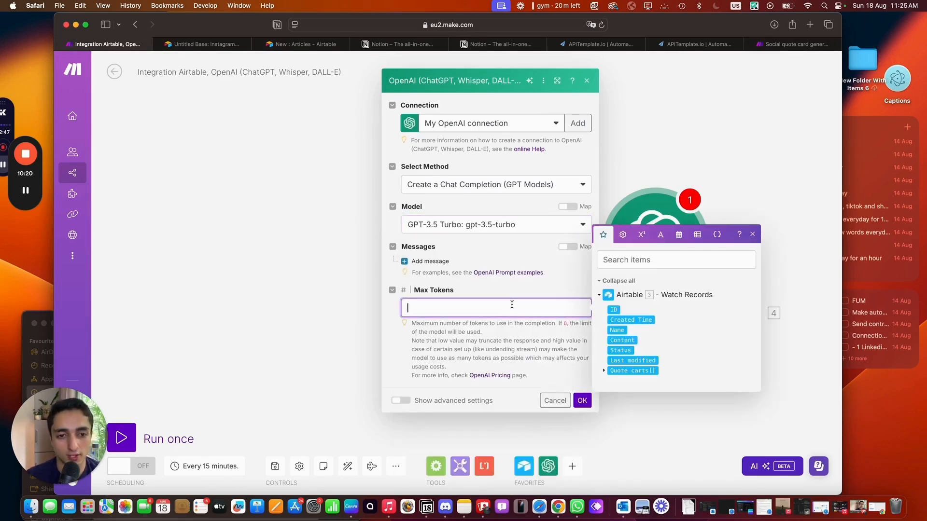
Add a message with the role User and paste the copied Instagram prompt as its content
left_click(454, 263)
left_click(457, 285)
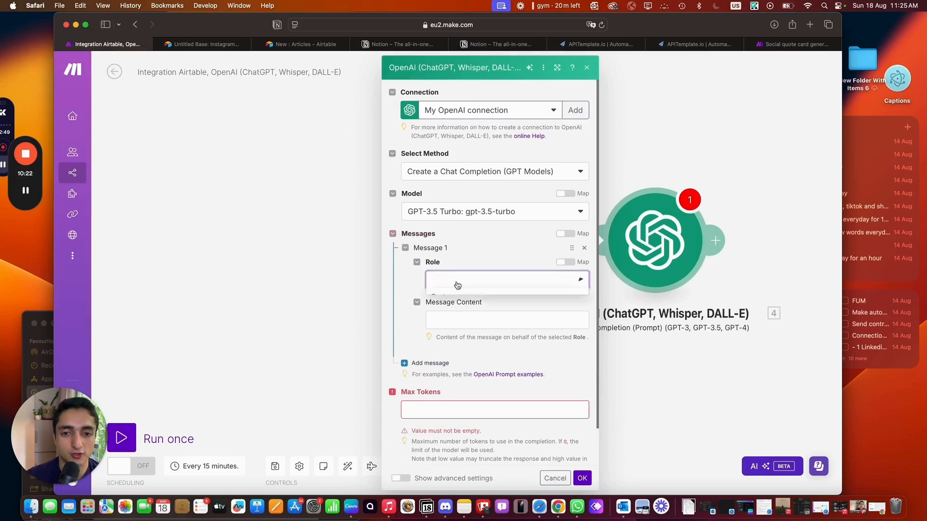
left_click(460, 312)
left_click(452, 317)
key("super+v")
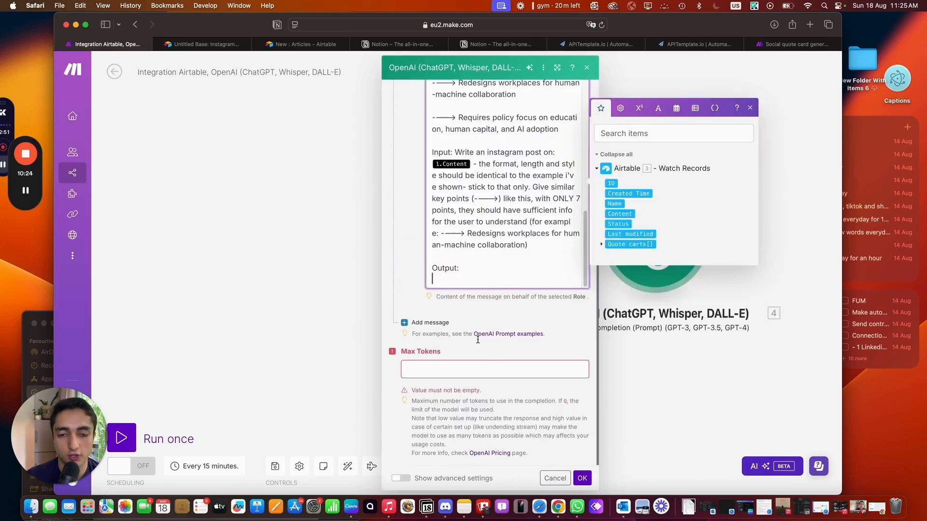
Replace both outdated 1.Content references in the prompt with the Content field from the Airtable Watch Records module
scroll(470, 234, "up", 5)
scroll(470, 234, "down", 4)
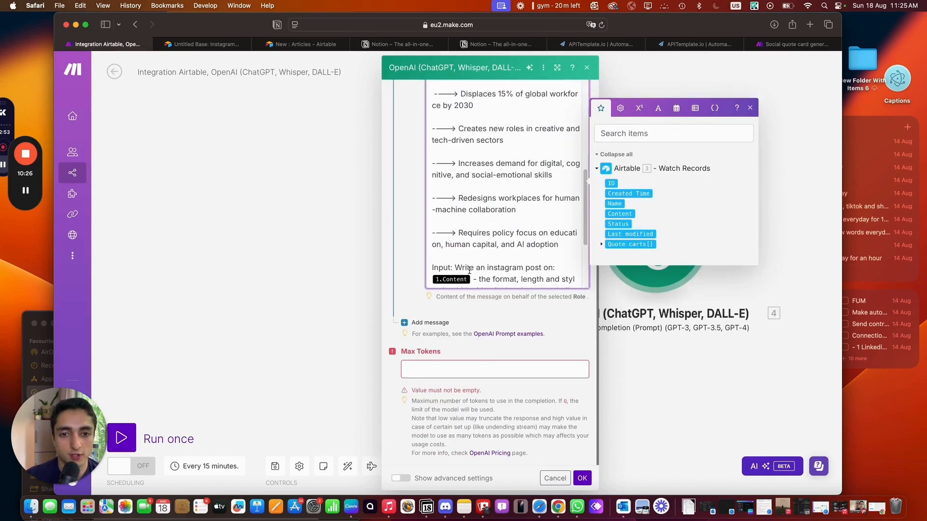
key("BackSpace")
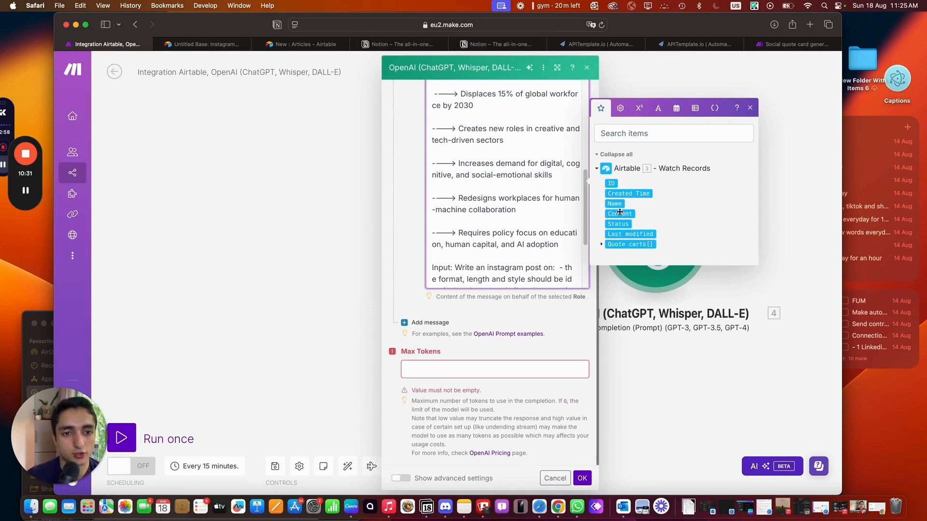
left_click_drag(620, 213, 560, 276)
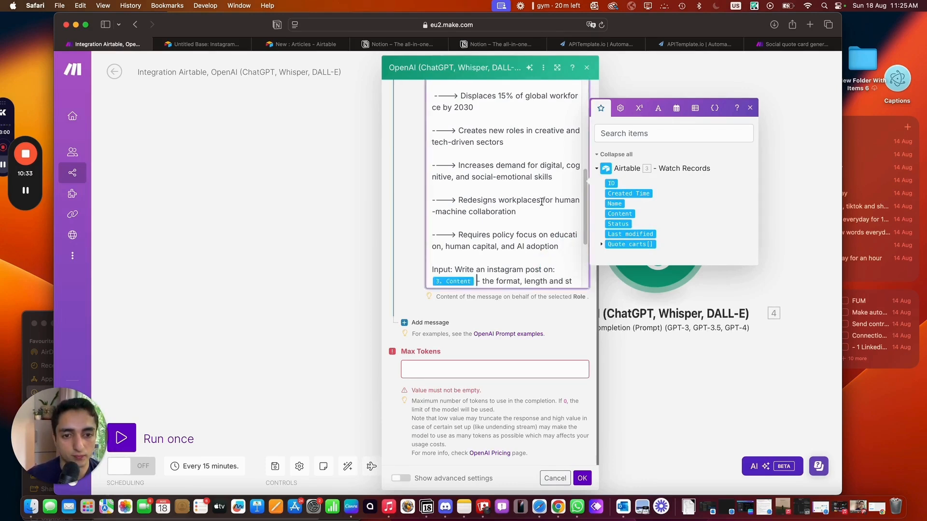
scroll(541, 202, "up", 10)
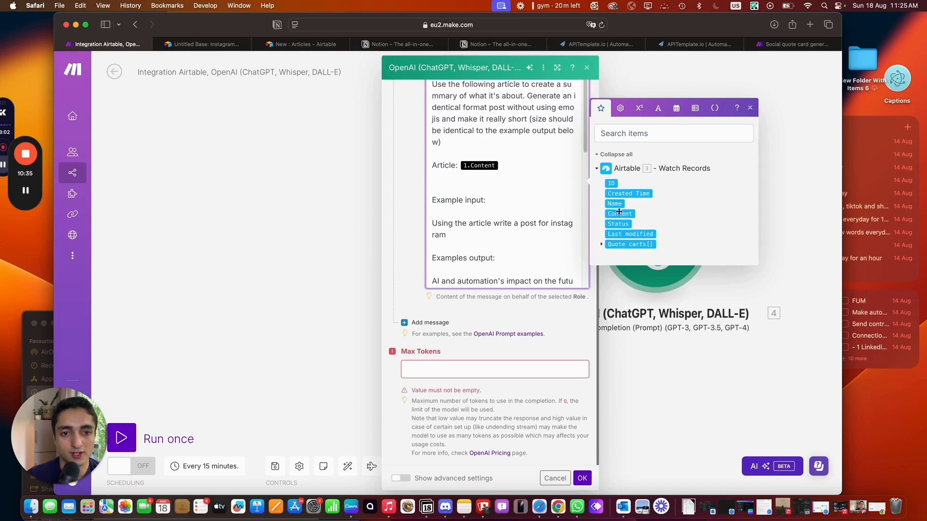
key("BackSpace")
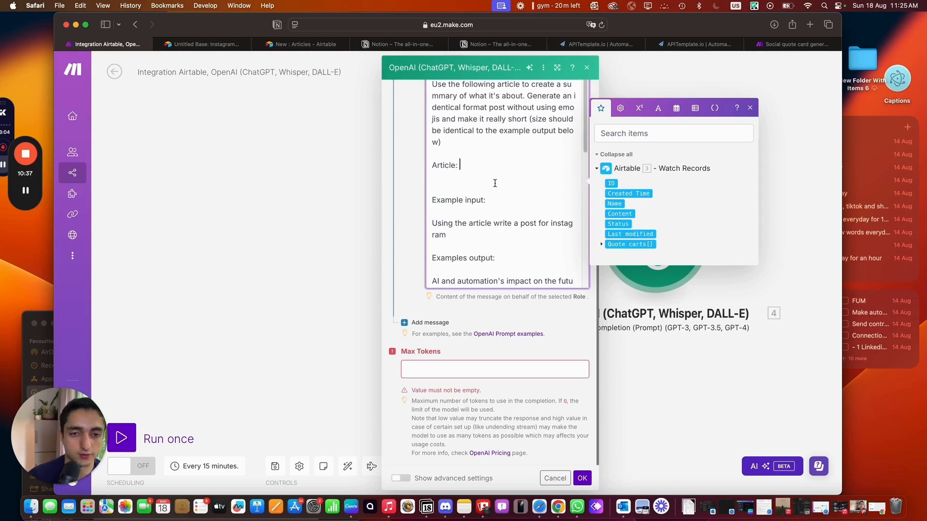
left_click_drag(617, 211, 470, 164)
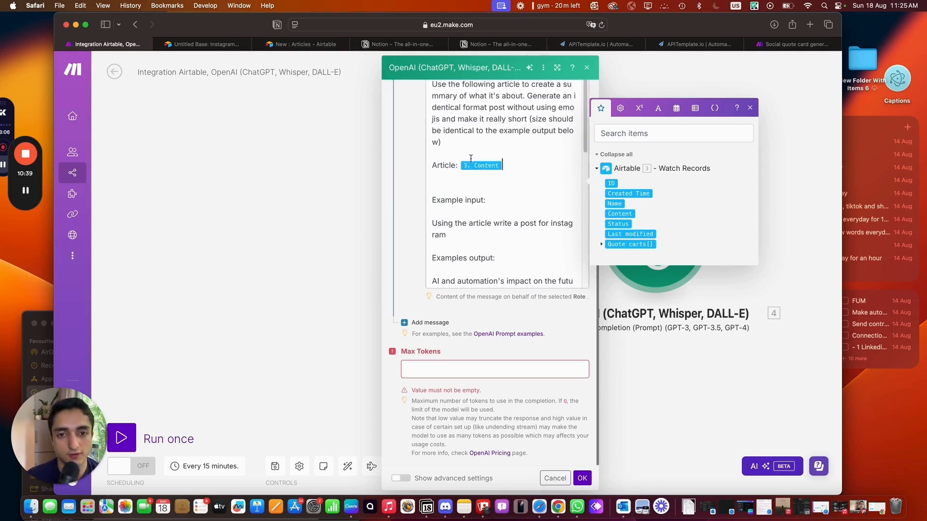
Review the message prompt's opening instructions, article reference, example input and output, and final Instagram post request
scroll(471, 161, "up", 5)
scroll(490, 291, "down", 5)
scroll(511, 300, "up", 5)
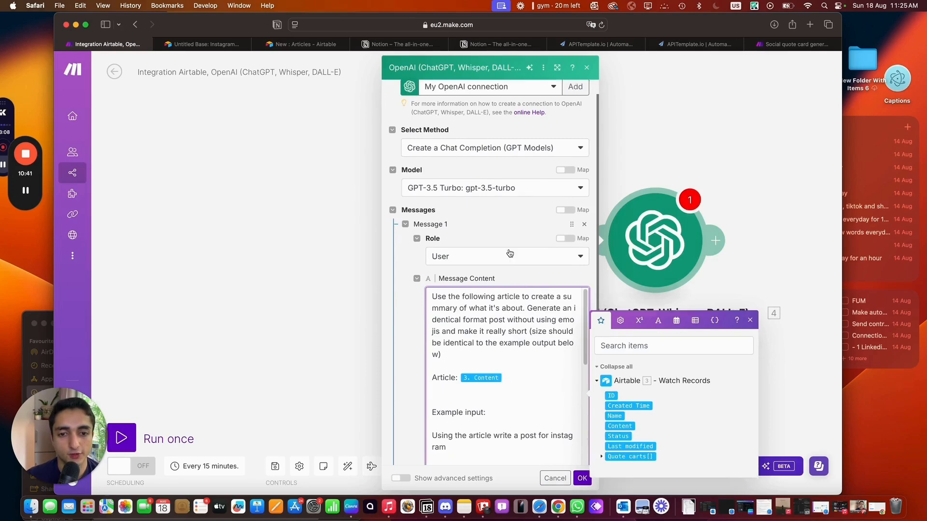
scroll(511, 253, "down", 3)
scroll(519, 279, "up", 2)
scroll(499, 263, "up", 3)
scroll(490, 273, "down", 5)
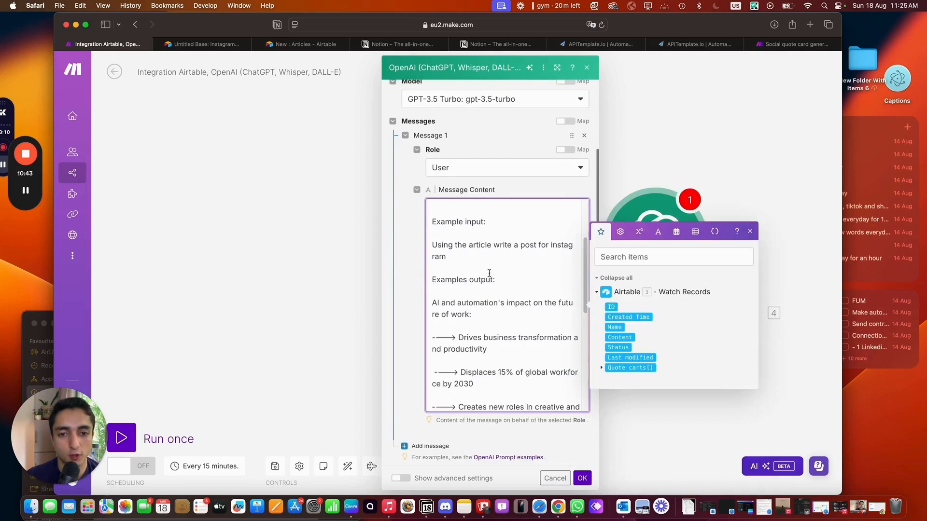
scroll(486, 292, "down", 6)
scroll(451, 264, "up", 3)
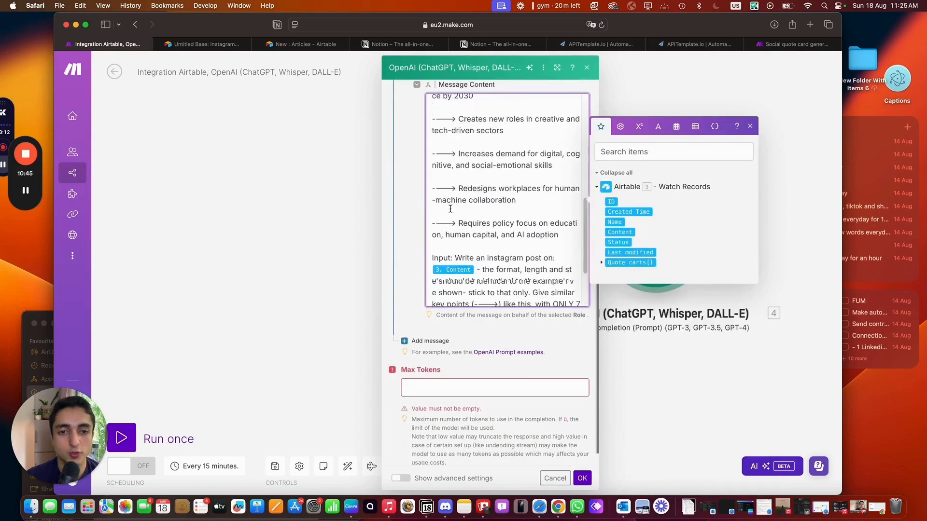
scroll(457, 216, "up", 4)
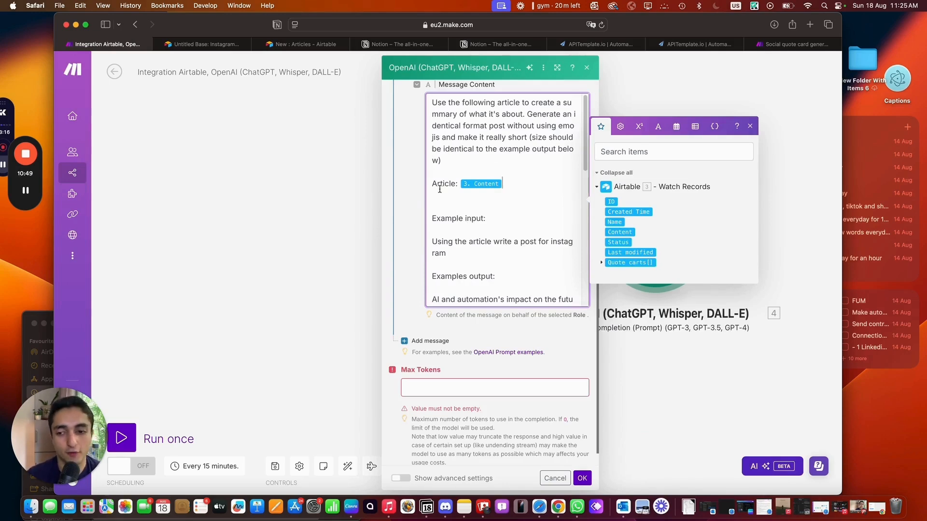
scroll(495, 211, "up", 1)
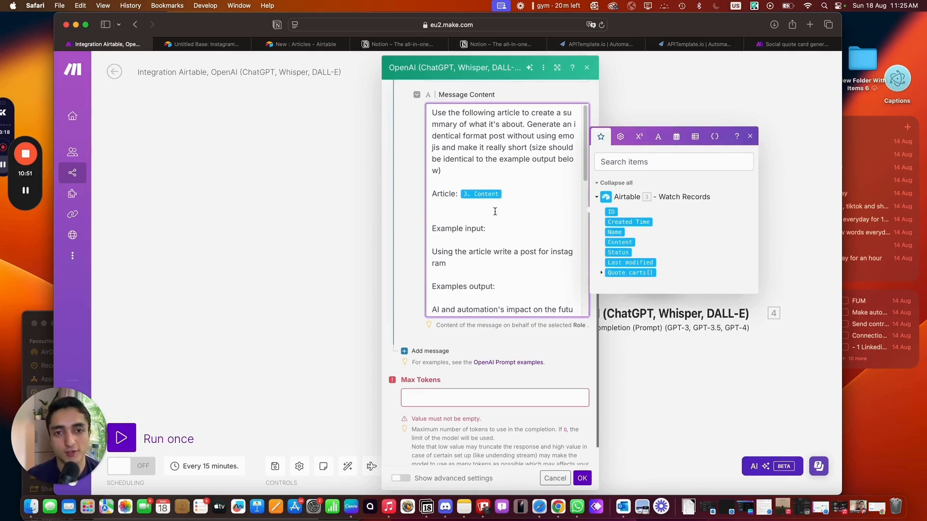
left_click_drag(433, 108, 485, 169)
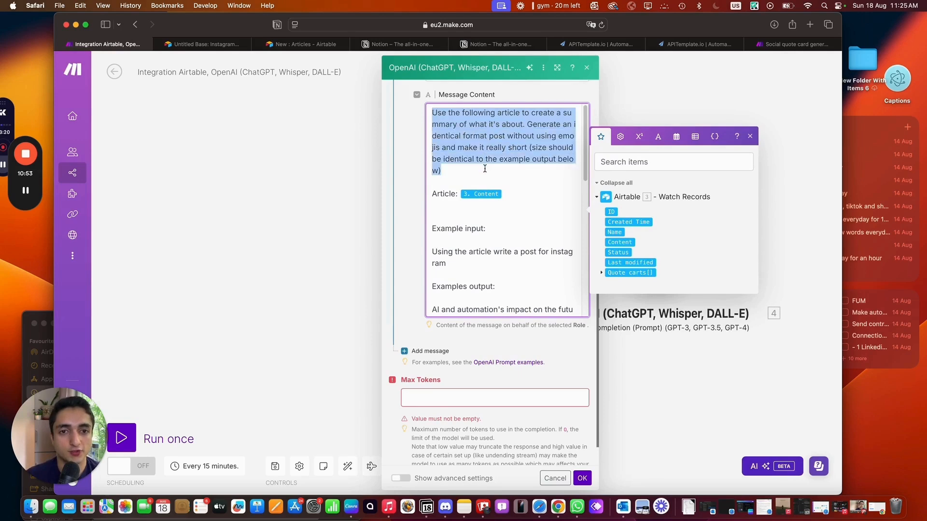
left_click(498, 113)
scroll(537, 123, "down", 1)
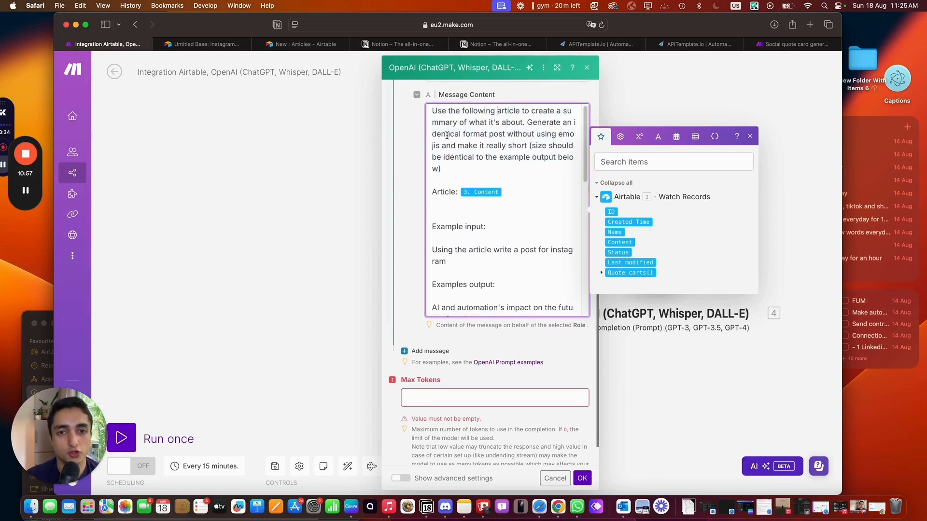
left_click_drag(447, 135, 502, 145)
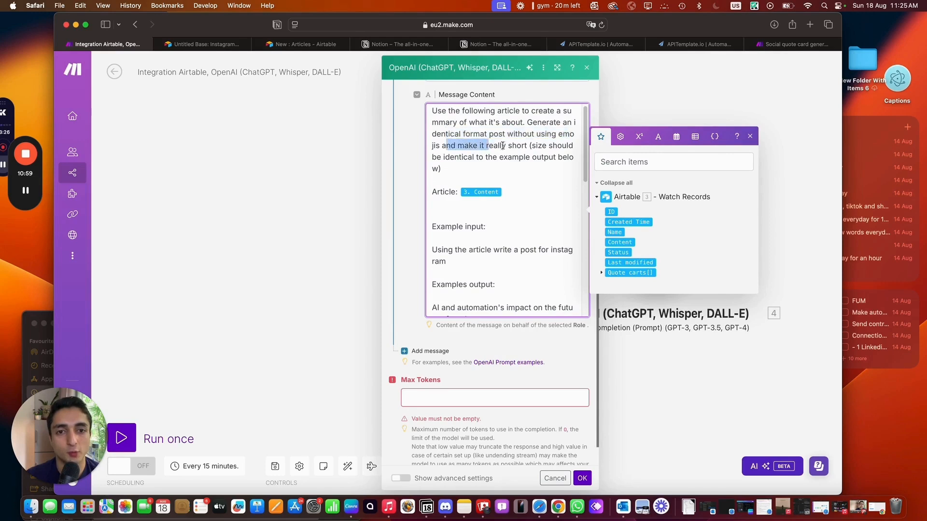
Review the Instagram prompt's short-length instruction and its example output on AI and automation's impact on the future of work
left_click(465, 149)
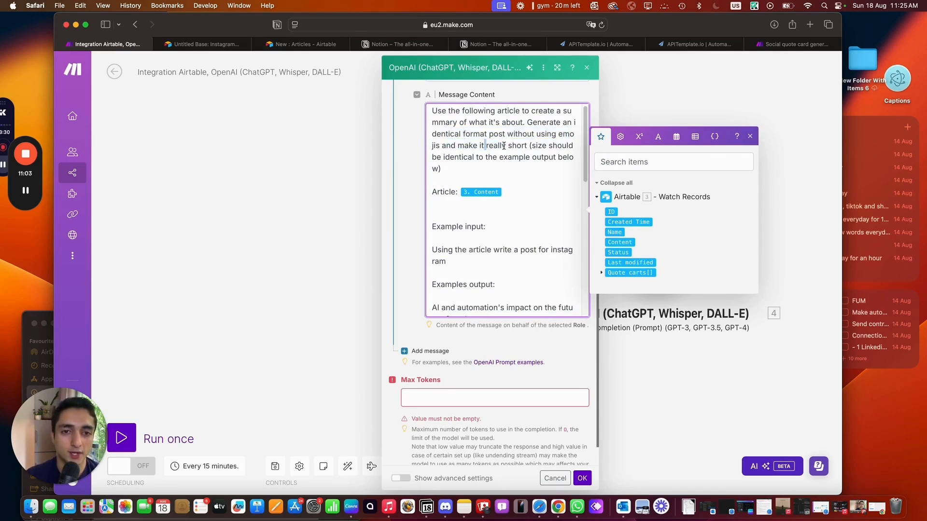
left_click_drag(486, 147, 574, 147)
left_click_drag(436, 159, 573, 166)
scroll(573, 166, "down", 5)
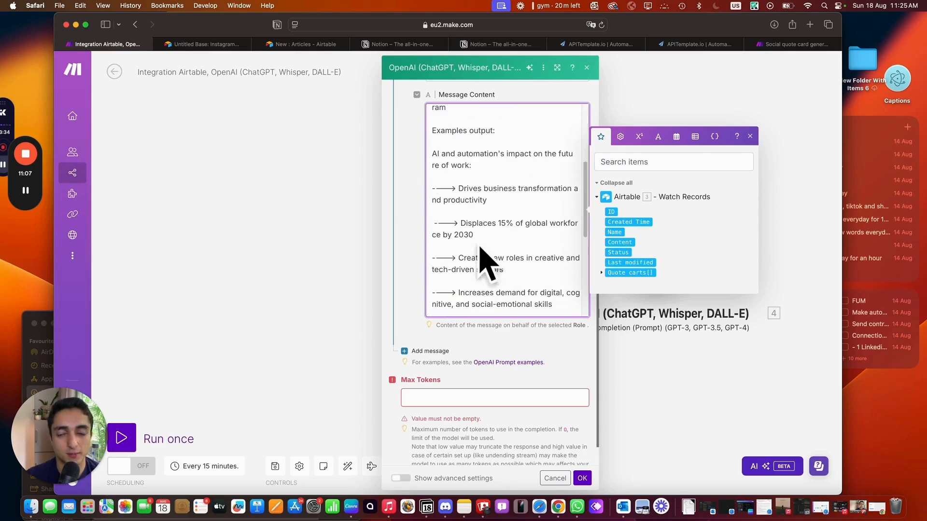
scroll(440, 138, "up", 2)
left_click(458, 161)
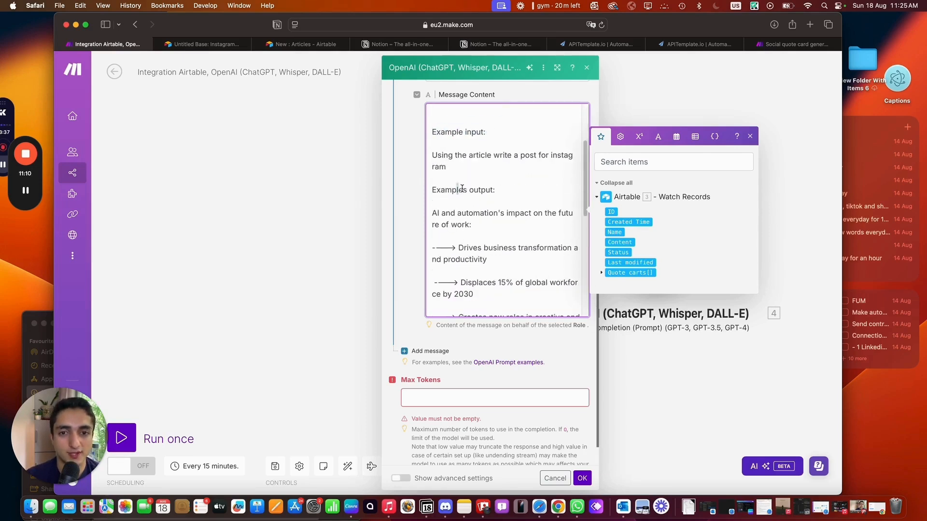
left_click_drag(463, 189, 518, 198)
scroll(443, 149, "down", 1)
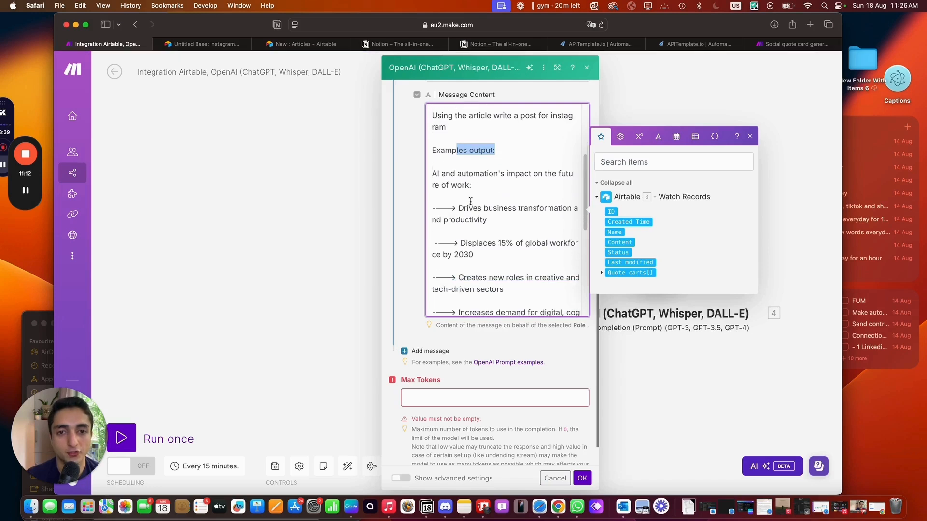
scroll(463, 164, "down", 1)
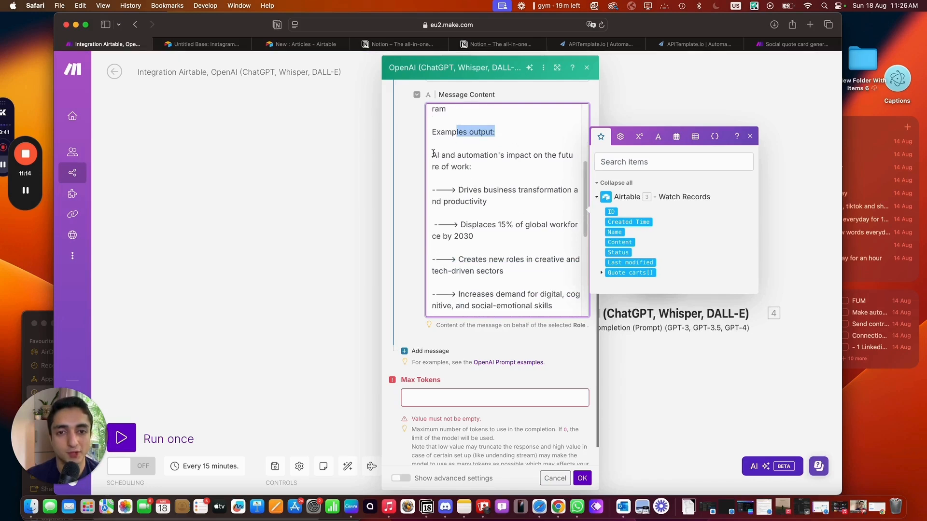
left_click_drag(433, 153, 555, 226)
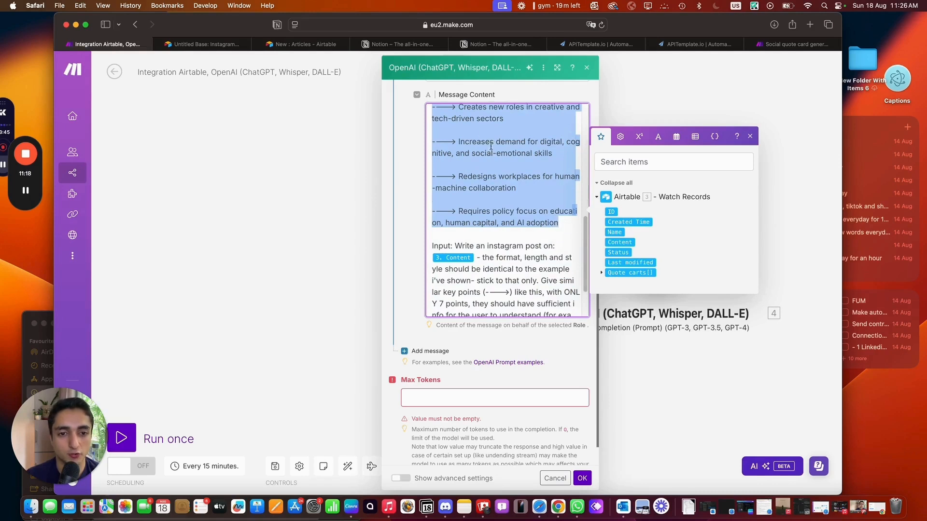
Review the prompt's final input request, including the matching format, the seven key points and the sample pointer
scroll(463, 179, "up", 1)
scroll(449, 193, "down", 3)
left_click_drag(466, 194, 458, 163)
scroll(527, 257, "down", 1)
scroll(527, 257, "down", 1)
left_click(524, 232)
left_click_drag(555, 260, 457, 164)
left_click(556, 254)
scroll(550, 257, "down", 1)
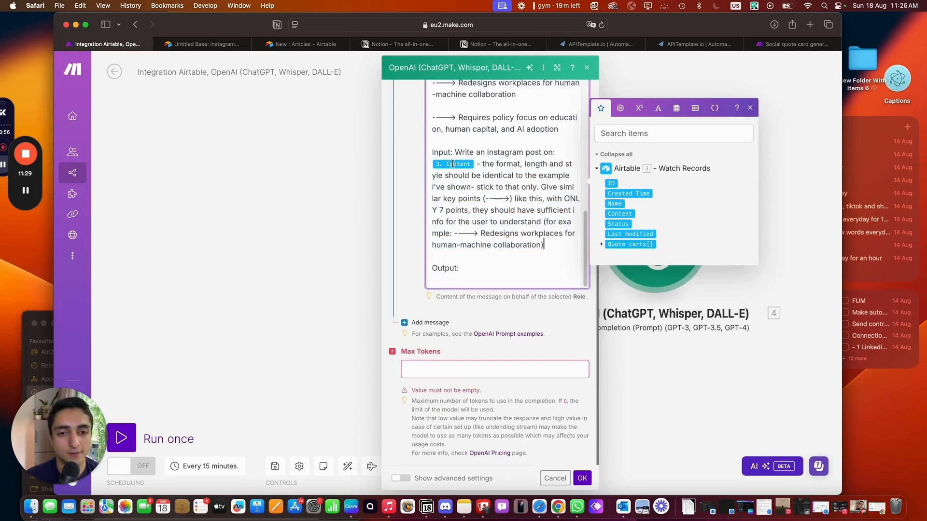
scroll(490, 185, "up", 5)
scroll(500, 188, "down", 3)
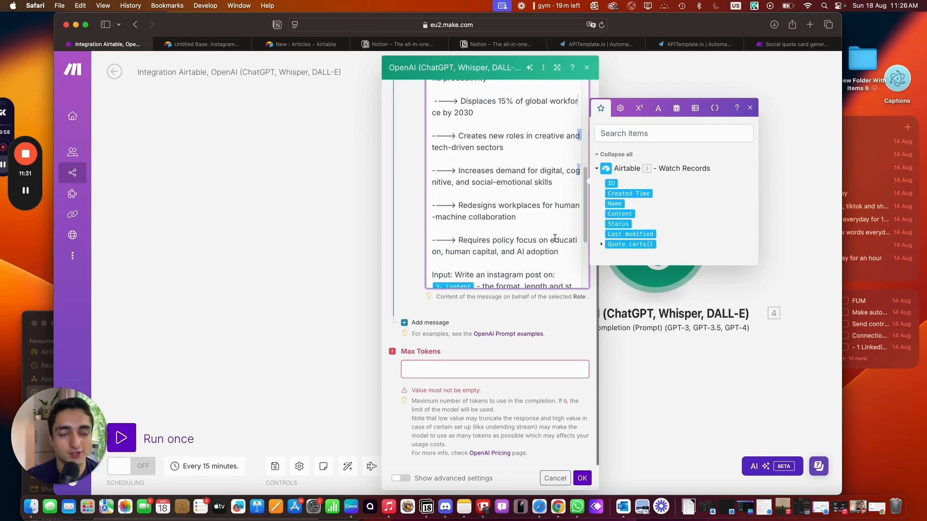
Set the Instagram completion's Max Tokens to 700 and save the OpenAI module's settings
scroll(500, 198, "up", 2)
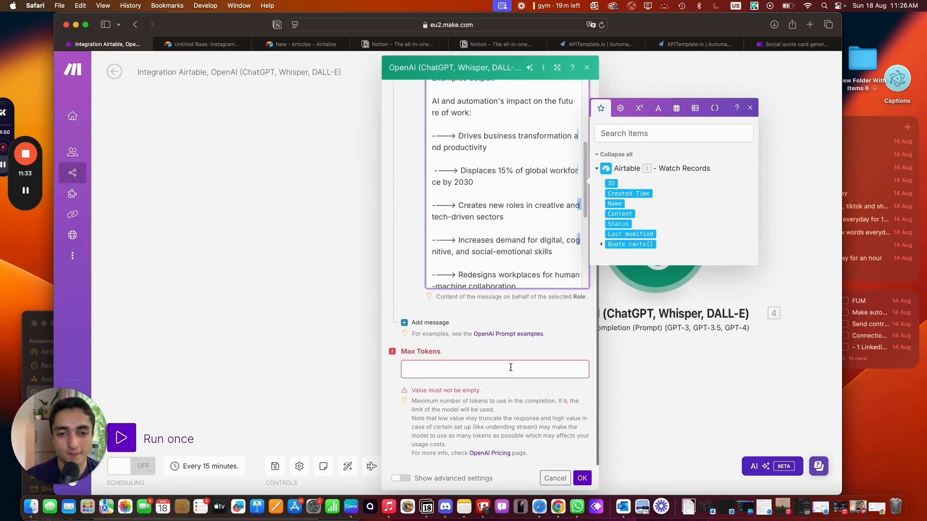
left_click(475, 389)
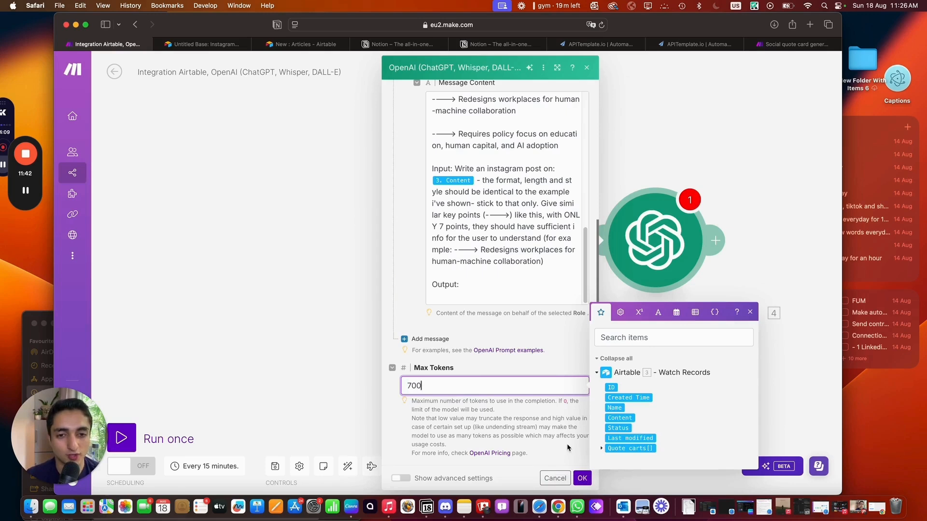
left_click(582, 478)
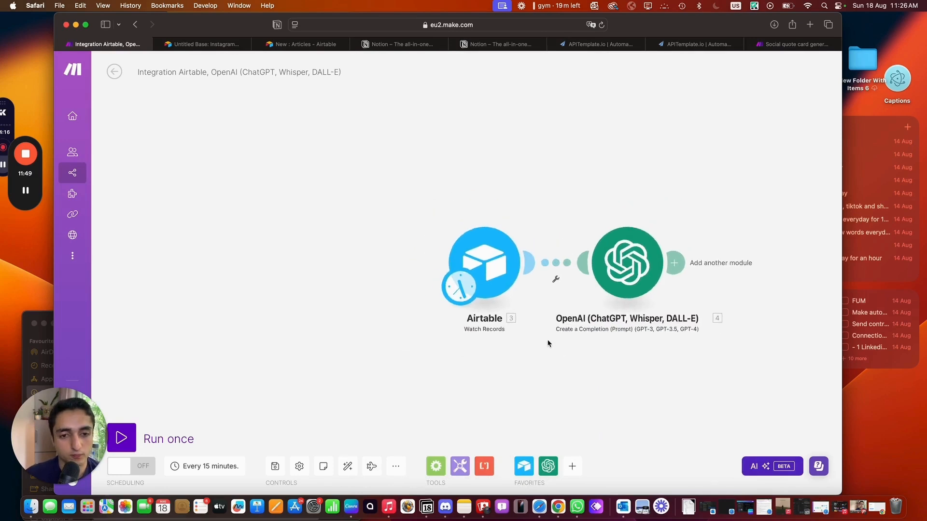
Add a Flow Control Router after the OpenAI completion module
left_click(479, 238)
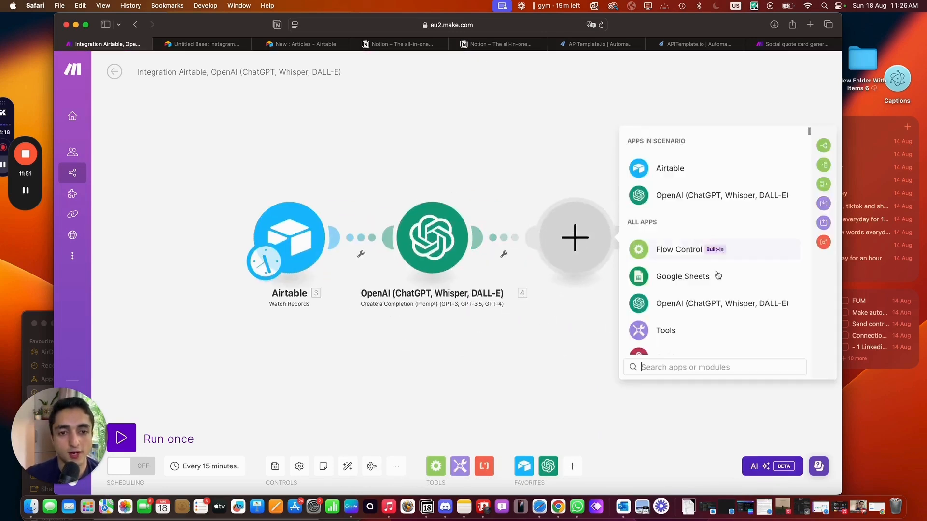
scroll(707, 251, "down", 3)
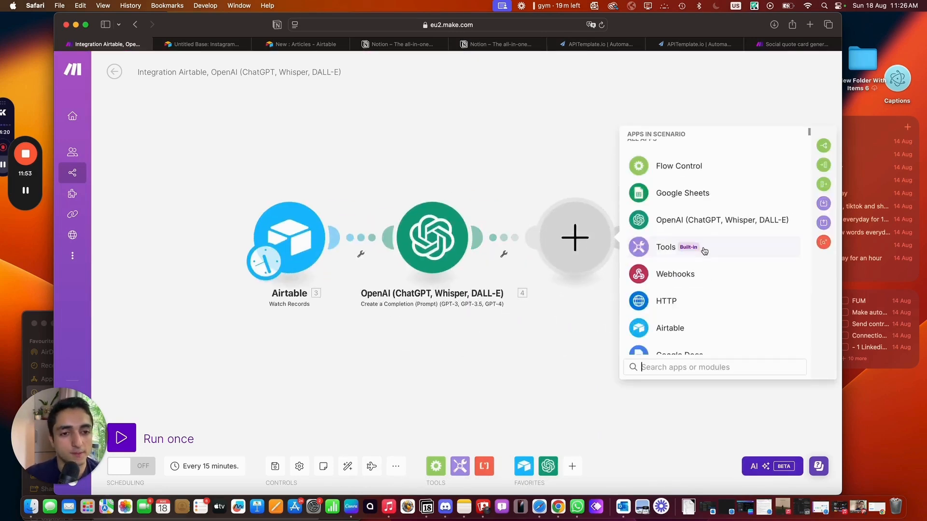
scroll(704, 251, "down", 6)
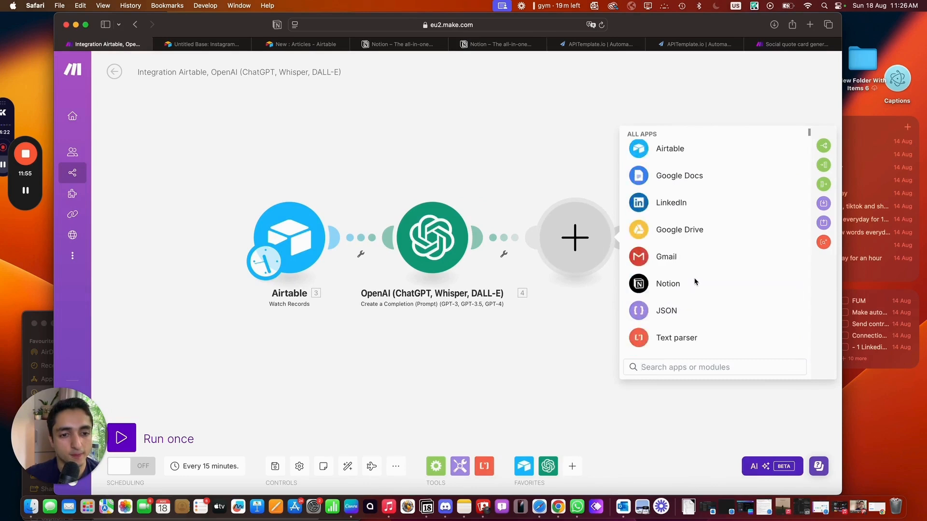
type("rout")
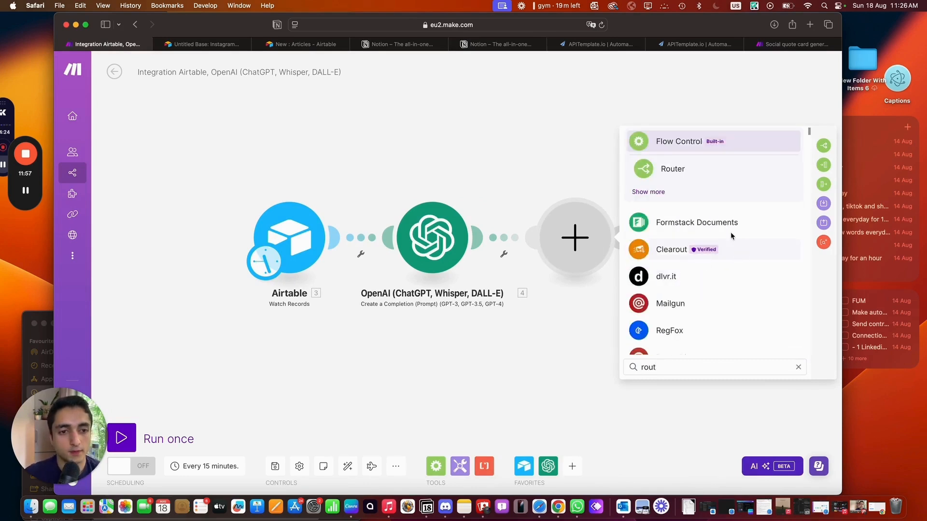
left_click(694, 169)
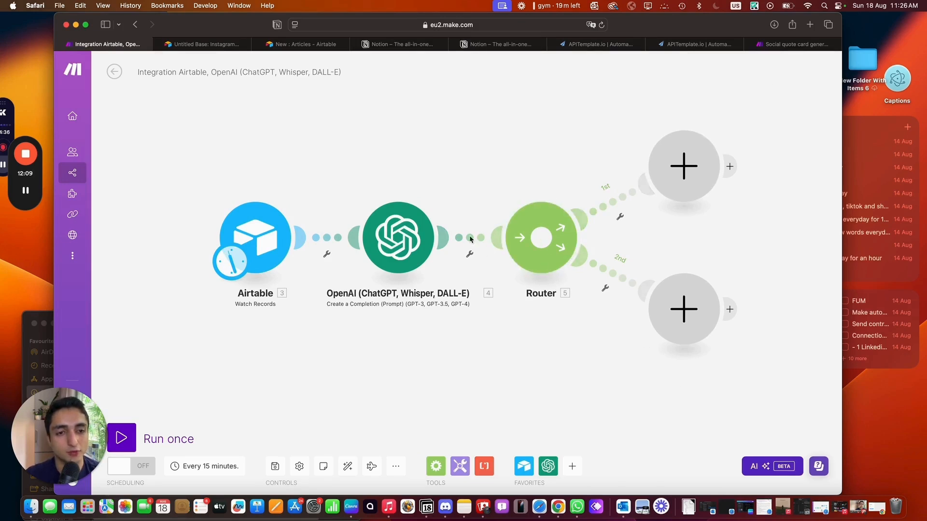
Add an OpenAI Create a Completion (Prompt) module on the router's first route
left_click(668, 174)
scroll(548, 166, "down", 6)
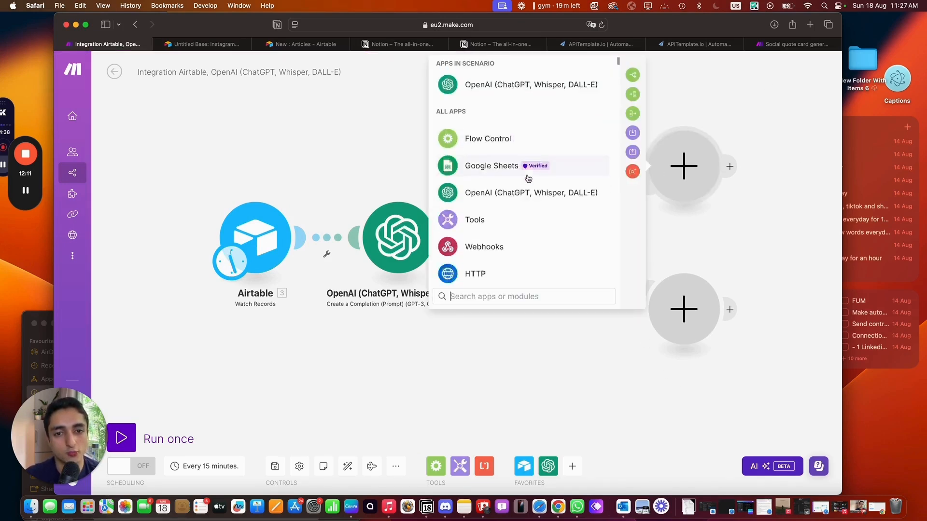
scroll(541, 229, "down", 10)
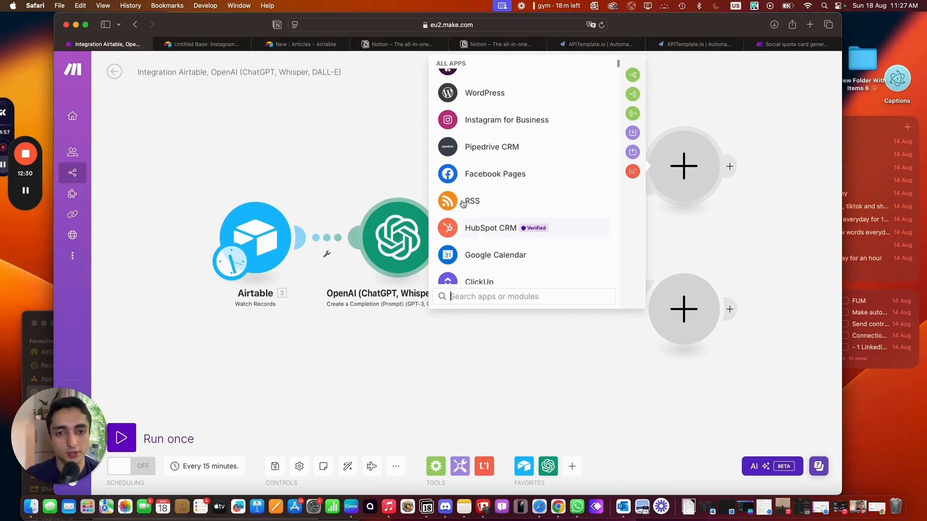
scroll(480, 230, "up", 5)
scroll(477, 234, "down", 8)
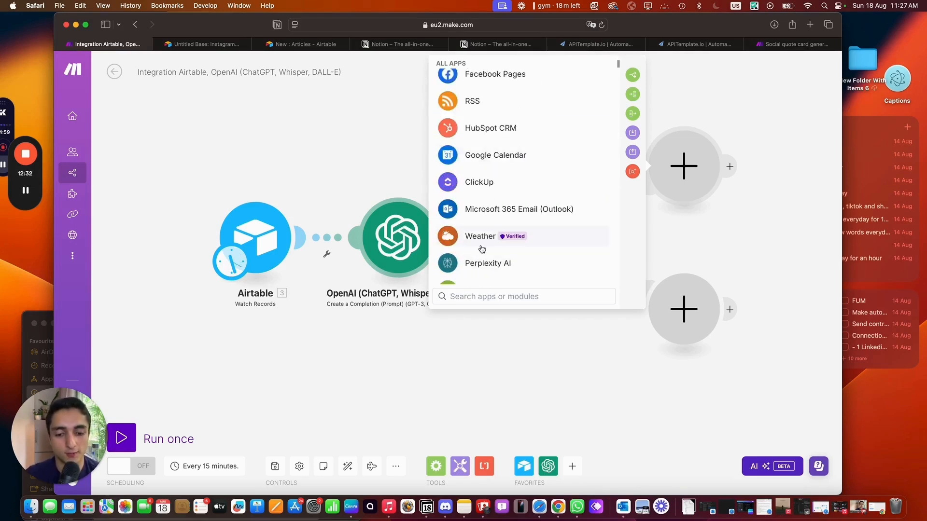
type("open")
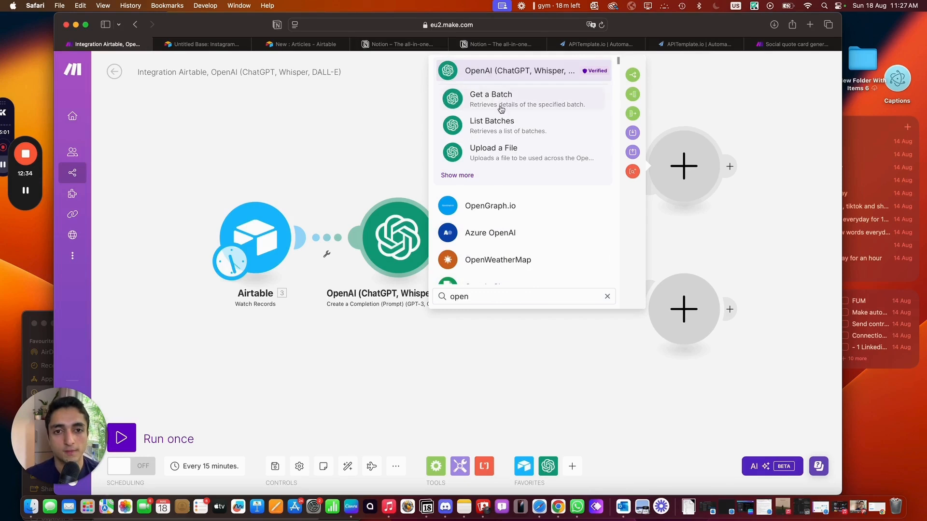
left_click(467, 177)
left_click(496, 213)
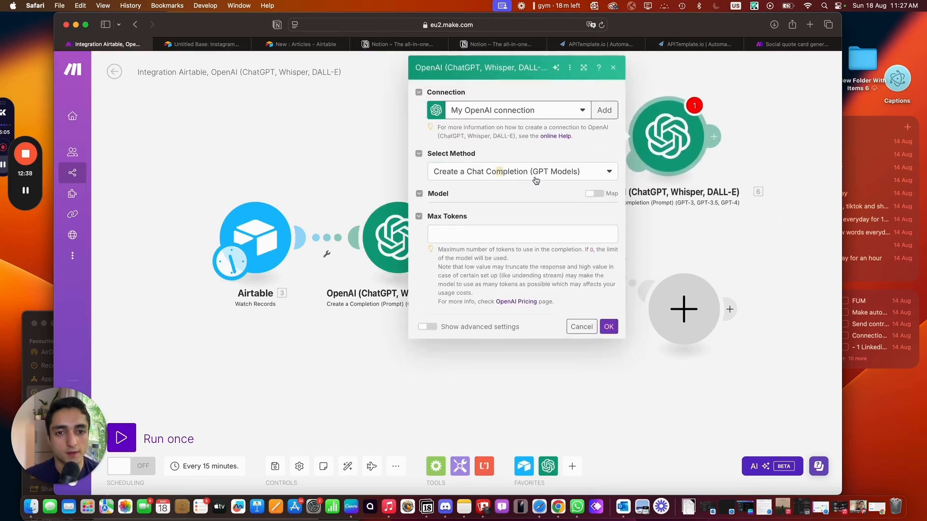
Set the new module's method to Create a Chat Completion (GPT Models) and its model to gpt-3.5-turbo
left_click(534, 177)
left_click(544, 241)
left_click(504, 210)
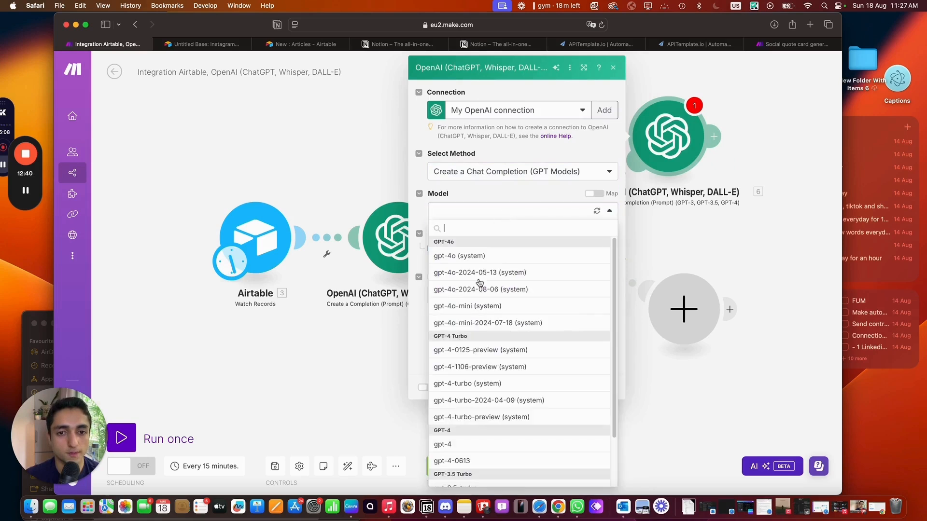
scroll(501, 312, "down", 1)
left_click(497, 430)
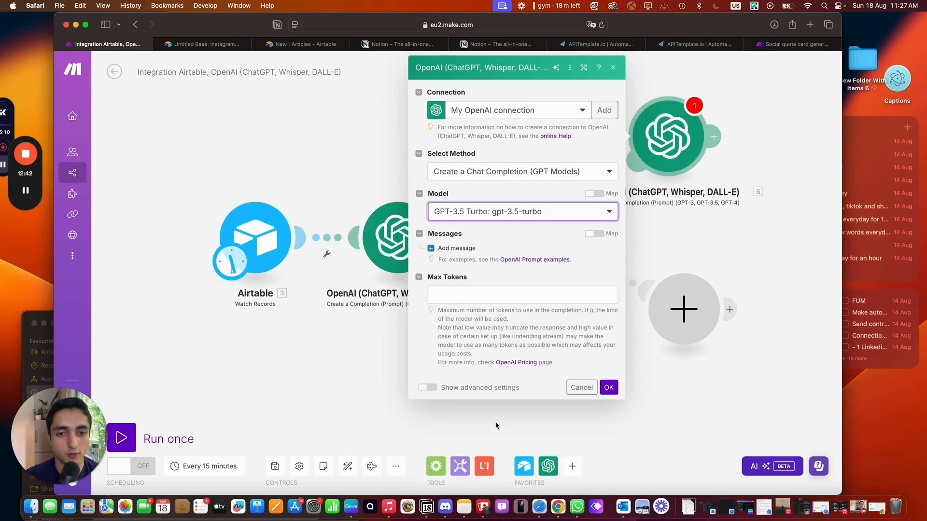
Add a message with the role User and paste the LinkedIn post prompt as its content
left_click(440, 248)
left_click(483, 280)
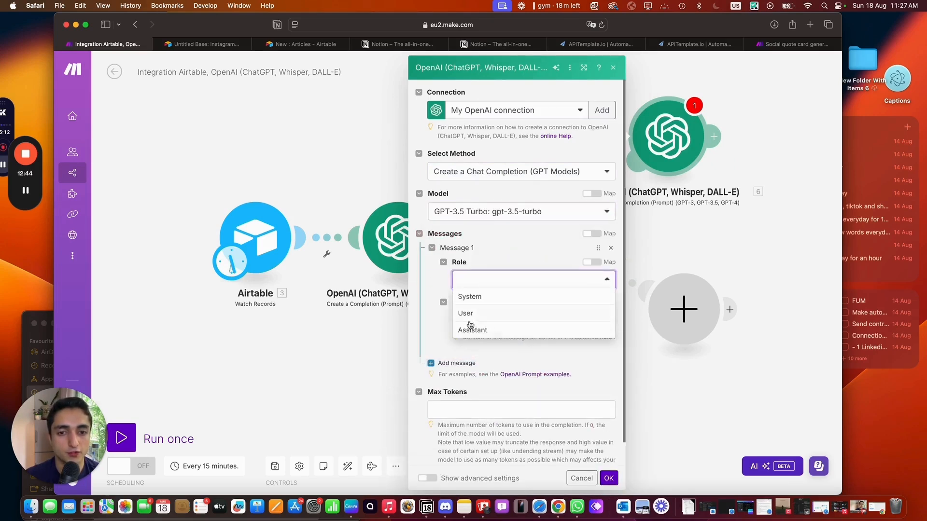
left_click(495, 314)
left_click(496, 318)
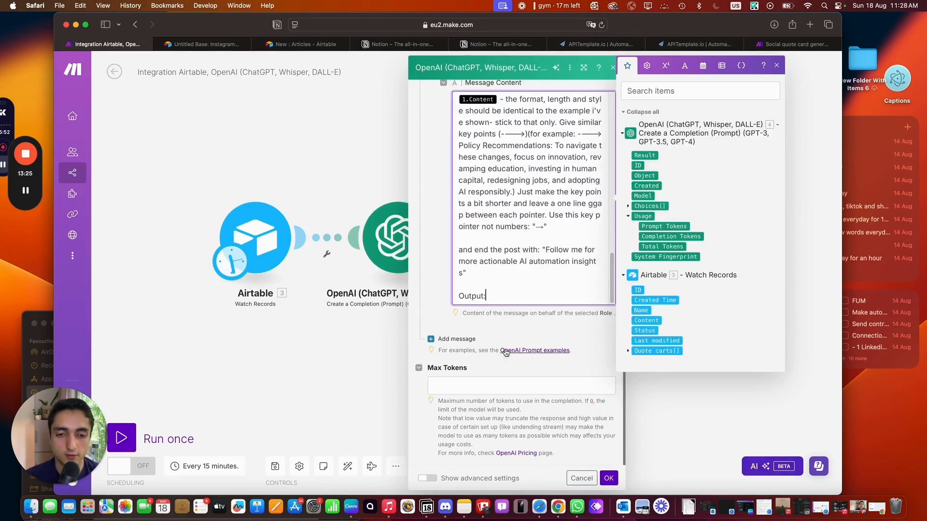
Replace the outdated 1.Content reference in the final LinkedIn request with the Result of the first OpenAI module
scroll(516, 234, "up", 5)
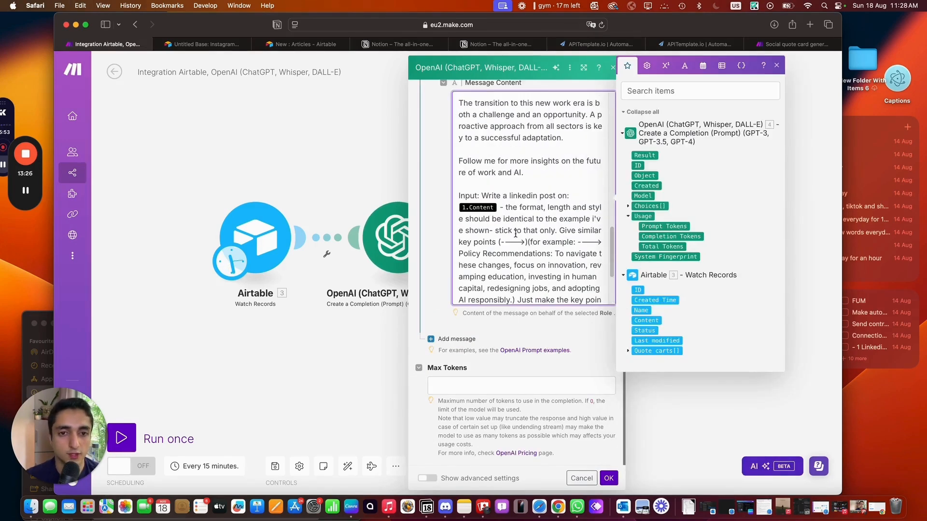
key("BackSpace")
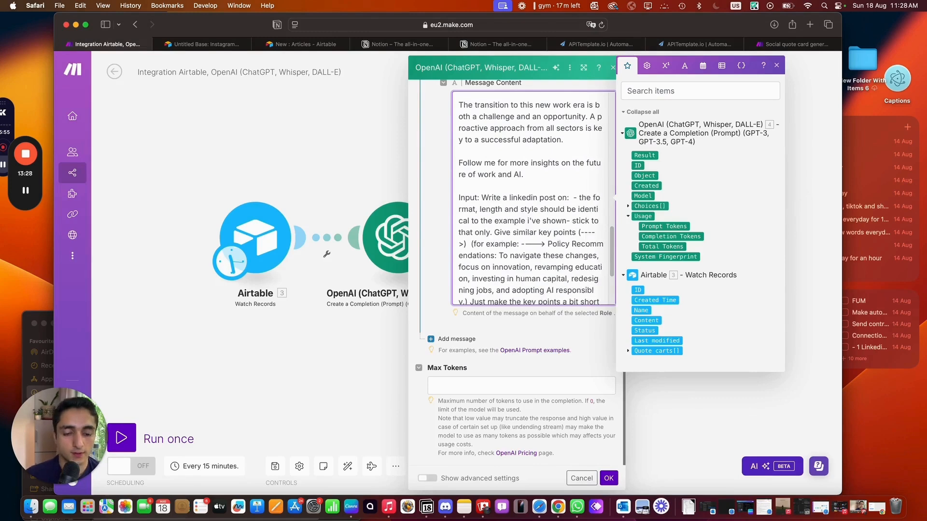
left_click_drag(644, 155, 569, 199)
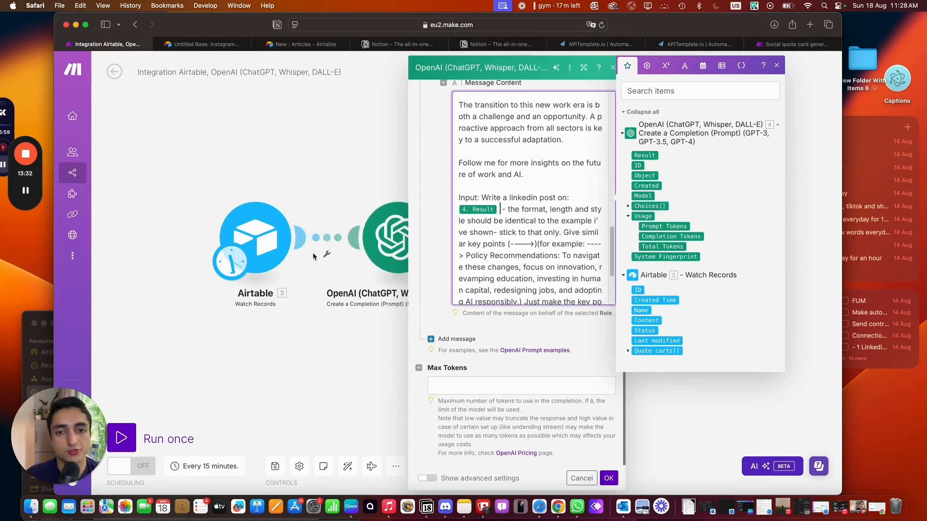
Delete the Article line with its outdated 1.Content reference from the LinkedIn prompt and check the rest through the Output line
scroll(484, 221, "up", 10)
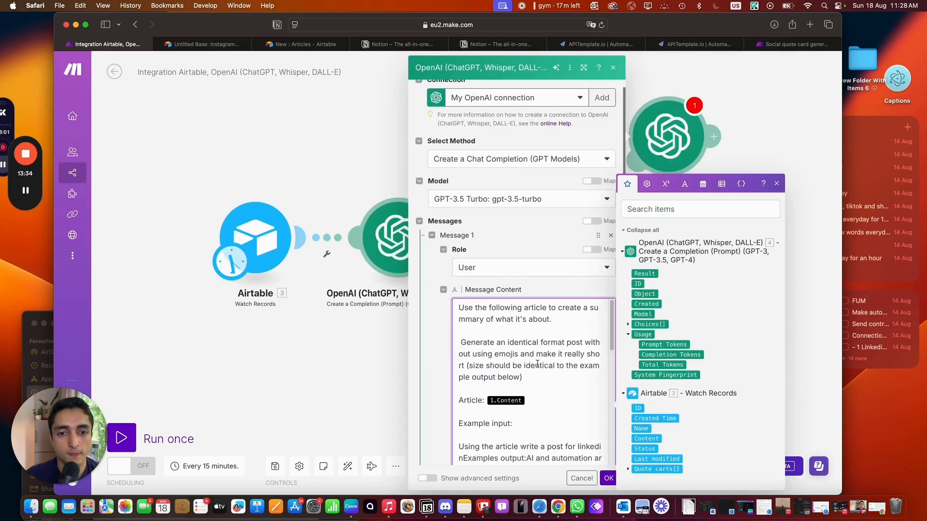
key("BackSpace")
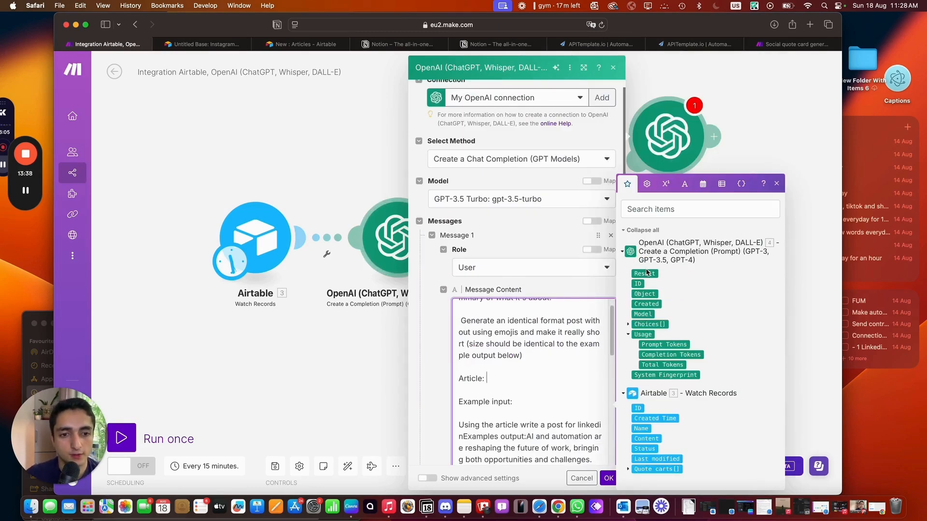
scroll(535, 369, "up", 5)
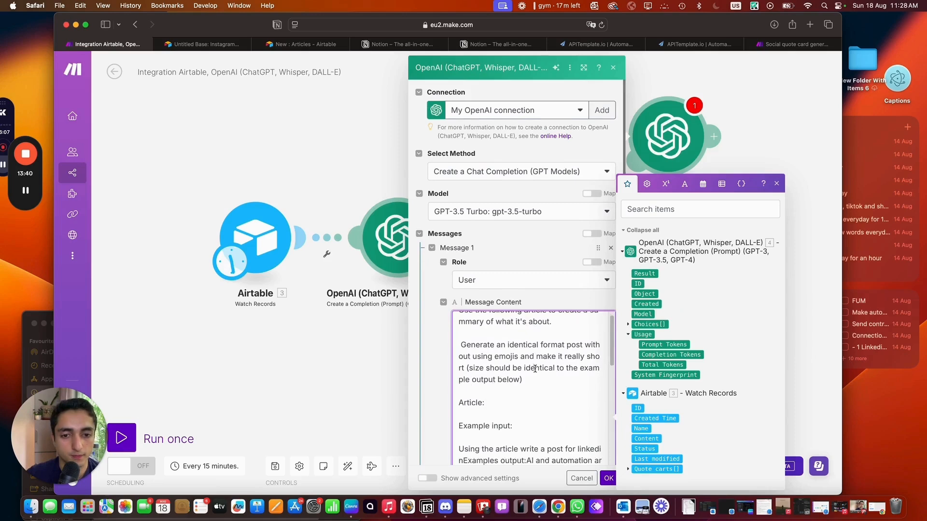
scroll(522, 367, "down", 2)
left_click_drag(441, 387, 462, 378)
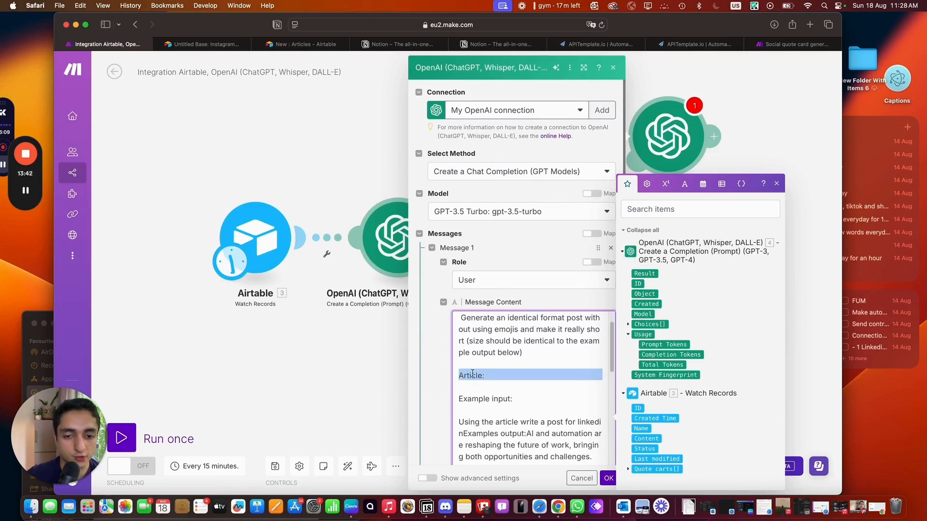
key("BackSpace")
scroll(496, 372, "up", 2)
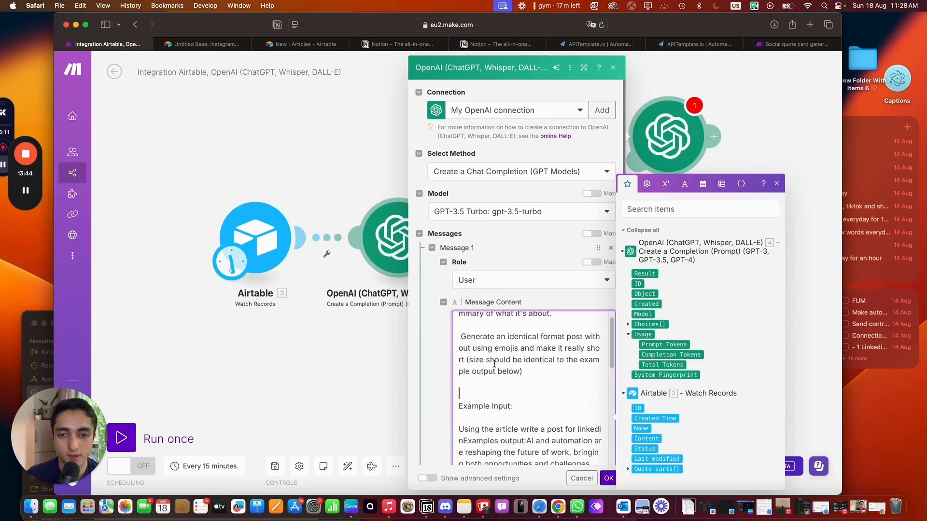
scroll(493, 363, "down", 10)
scroll(494, 363, "down", 5)
scroll(498, 367, "up", 3)
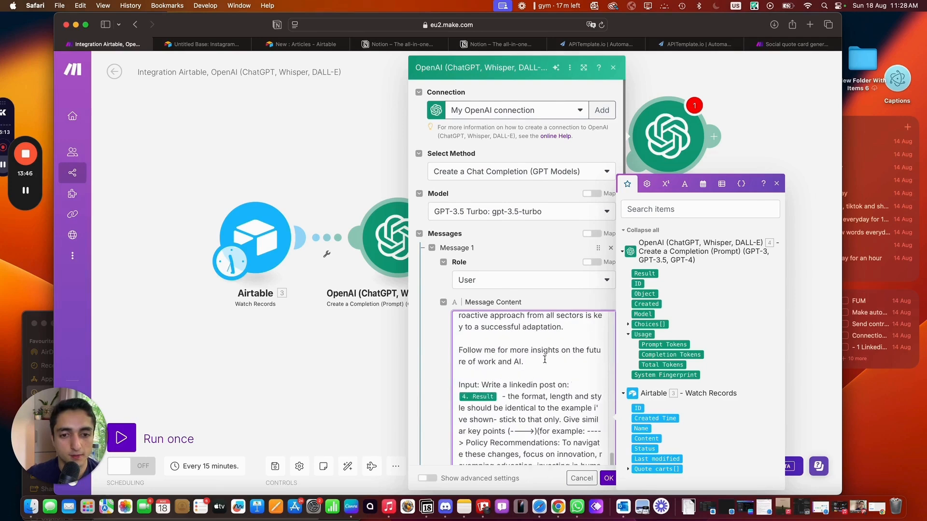
scroll(502, 373, "down", 3)
scroll(502, 373, "down", 3)
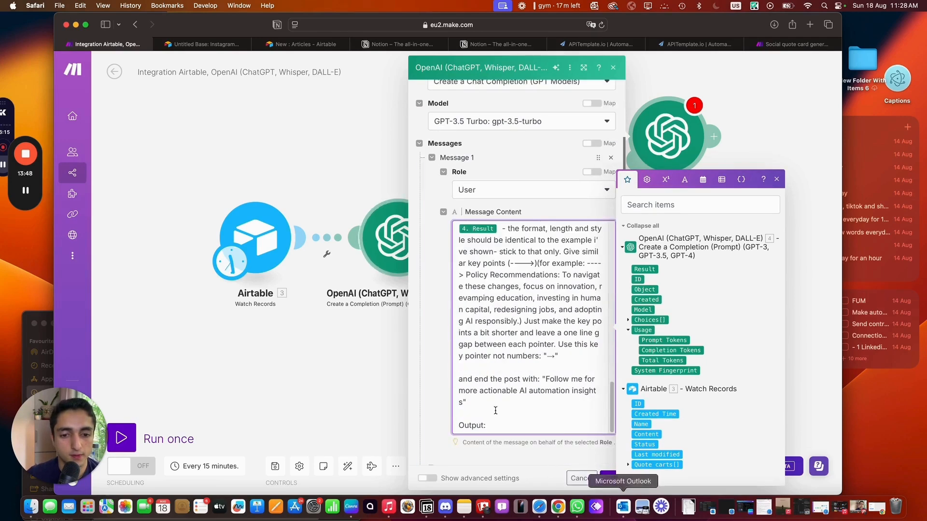
Set Max Tokens to 3500 in the LinkedIn prompt's OpenAI module and save its settings
scroll(565, 379, "down", 1)
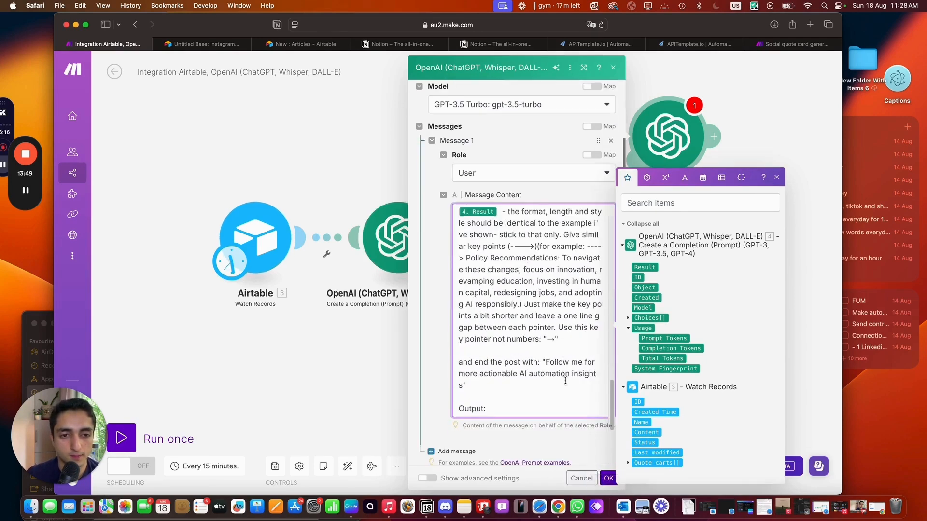
left_click(614, 477)
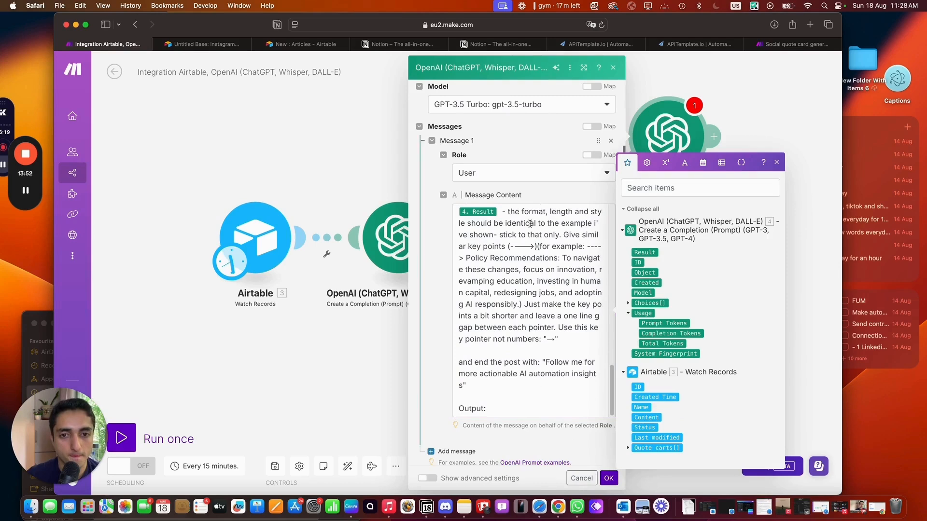
scroll(529, 223, "down", 4)
left_click(491, 376)
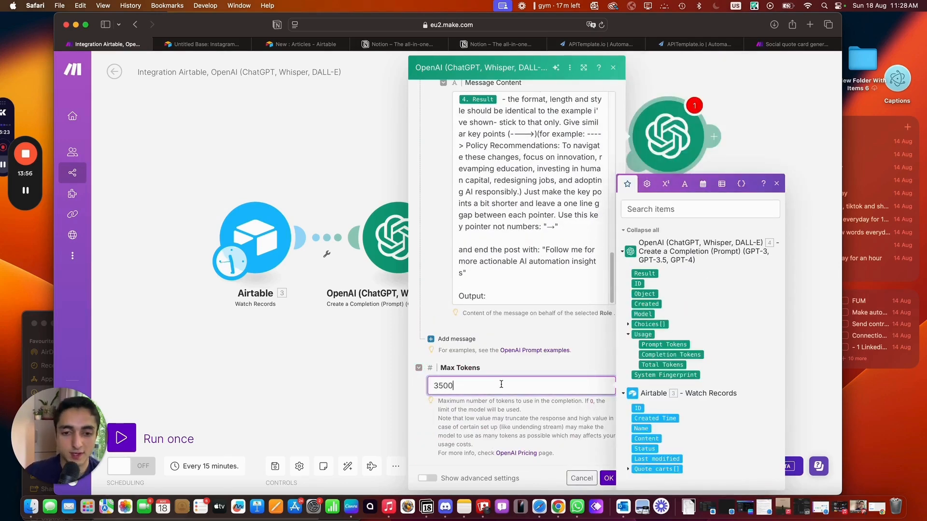
left_click(608, 479)
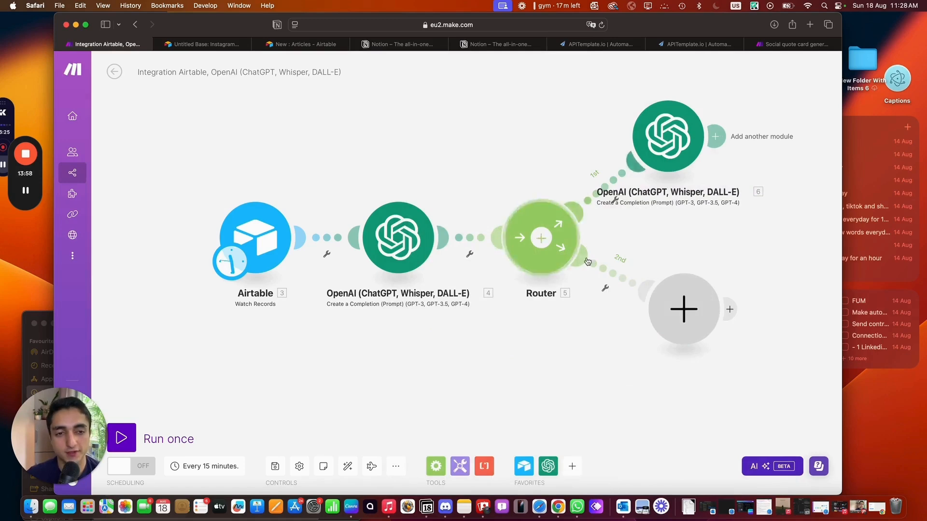
Add a LinkedIn Create a User Text Post module after the OpenAI module on the first route
right_click(672, 222)
left_click(771, 171)
left_click_drag(763, 159, 592, 157)
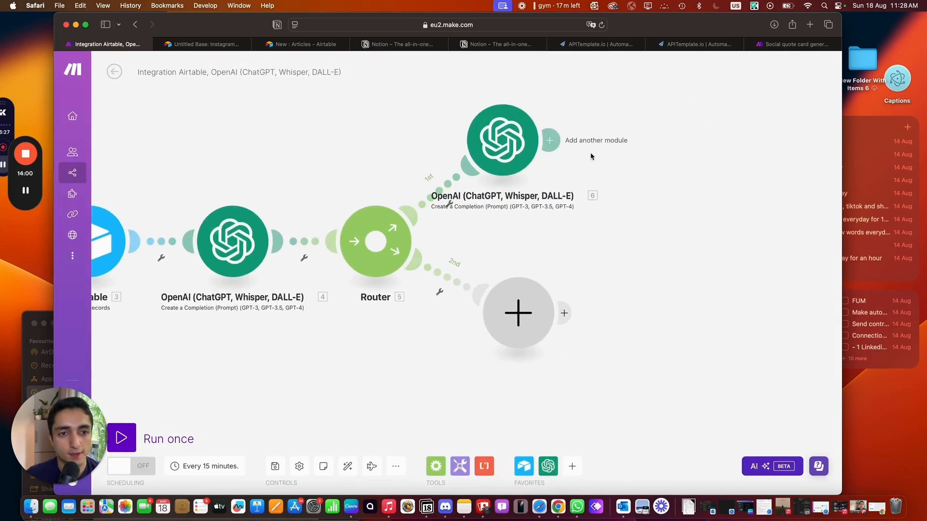
left_click(597, 140)
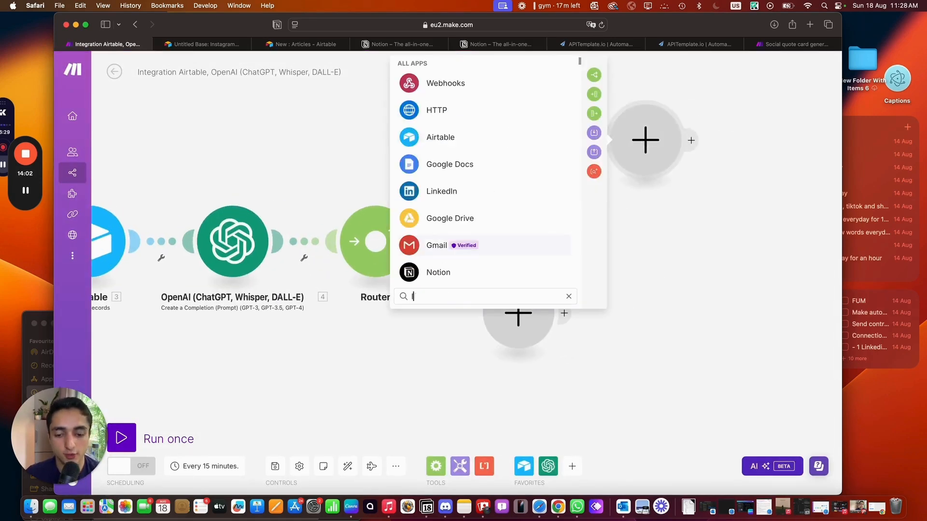
type("link")
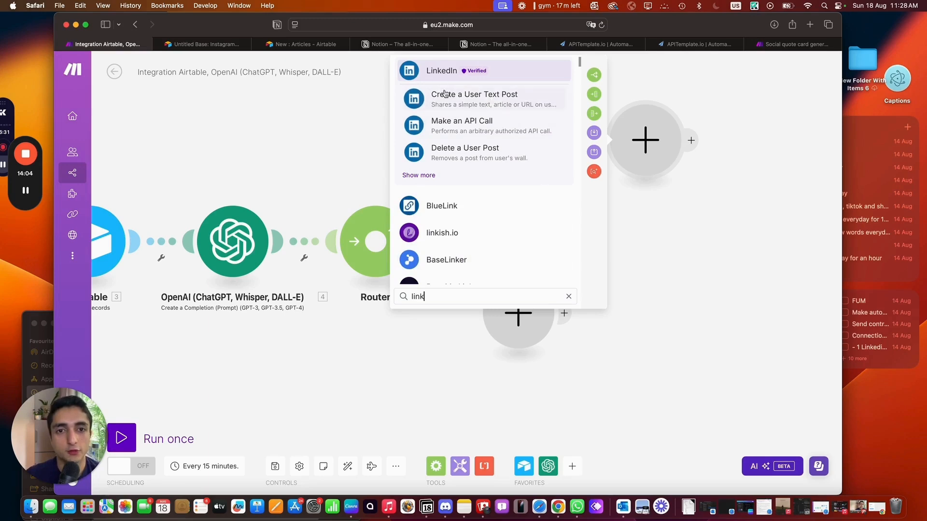
left_click(468, 100)
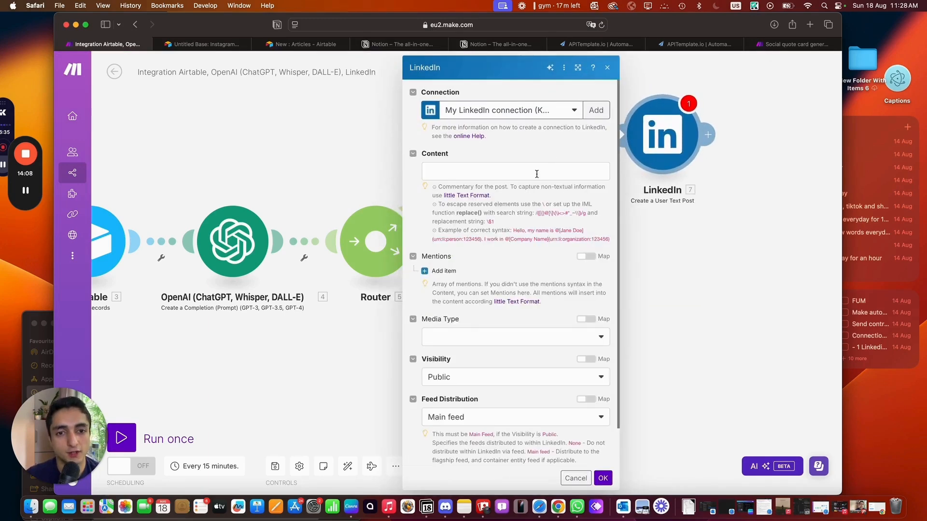
Map the Result of the preceding OpenAI module as the LinkedIn post's content, leave Media Type empty and Visibility Public, and save
left_click(536, 173)
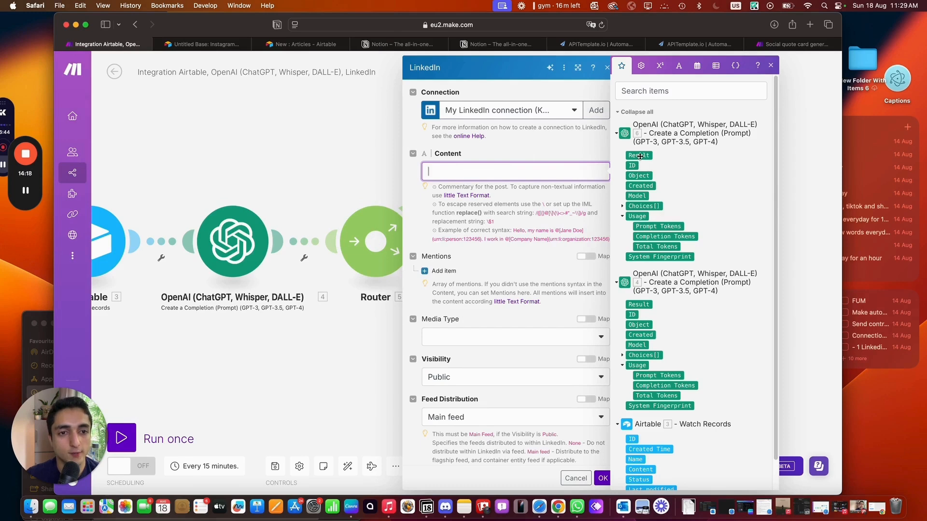
left_click_drag(640, 156, 505, 169)
scroll(459, 202, "down", 1)
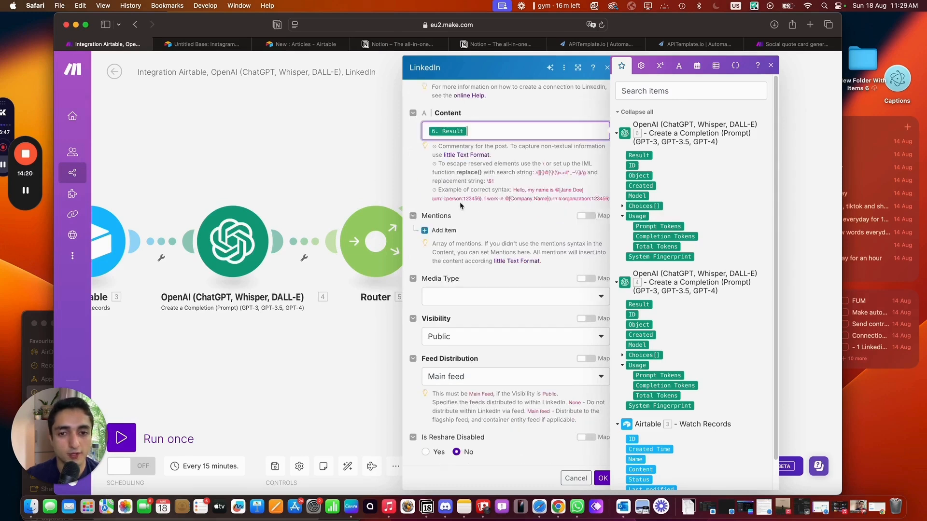
left_click(468, 299)
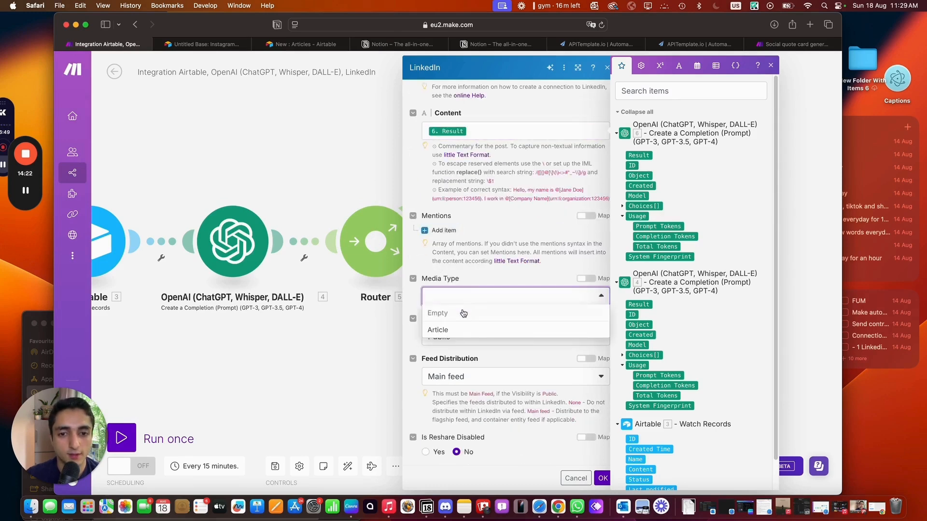
left_click(469, 311)
left_click(474, 335)
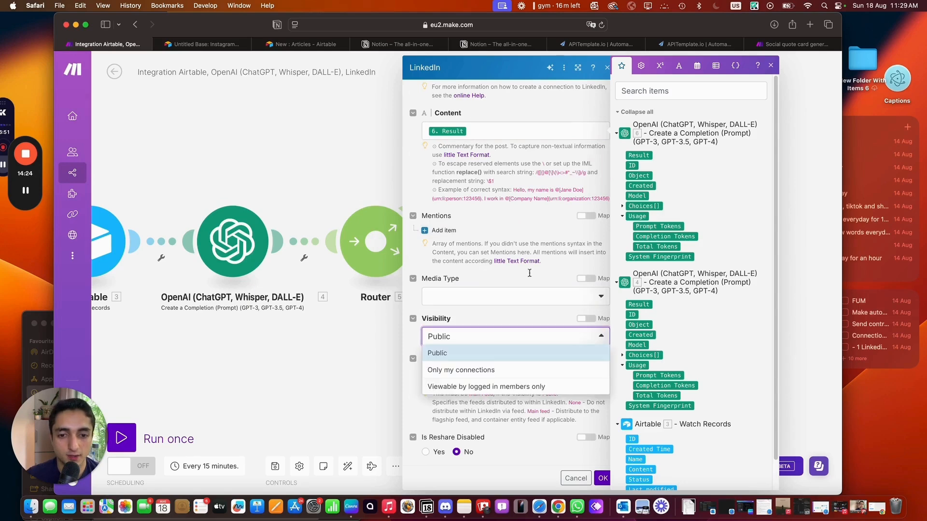
left_click(529, 273)
left_click(602, 478)
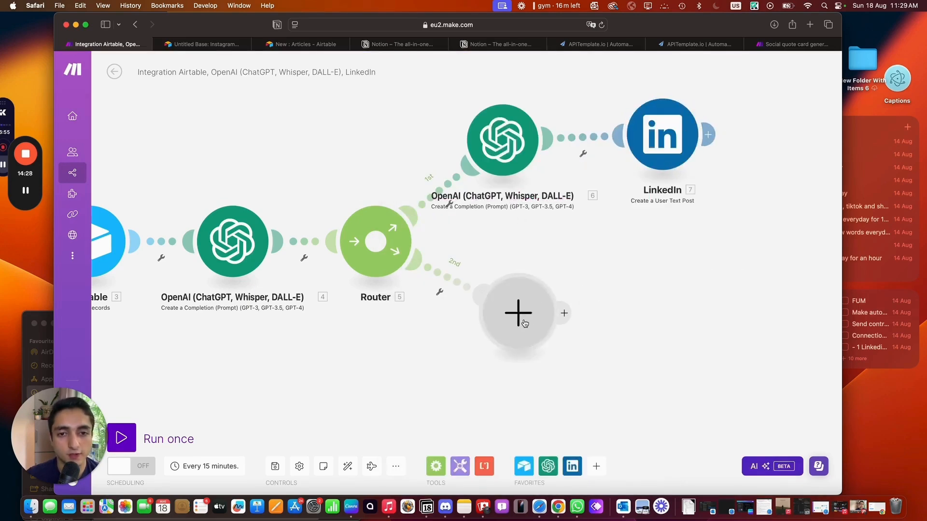
Add a Google Docs Create a Document module on the router's second route
left_click_drag(521, 317, 538, 262)
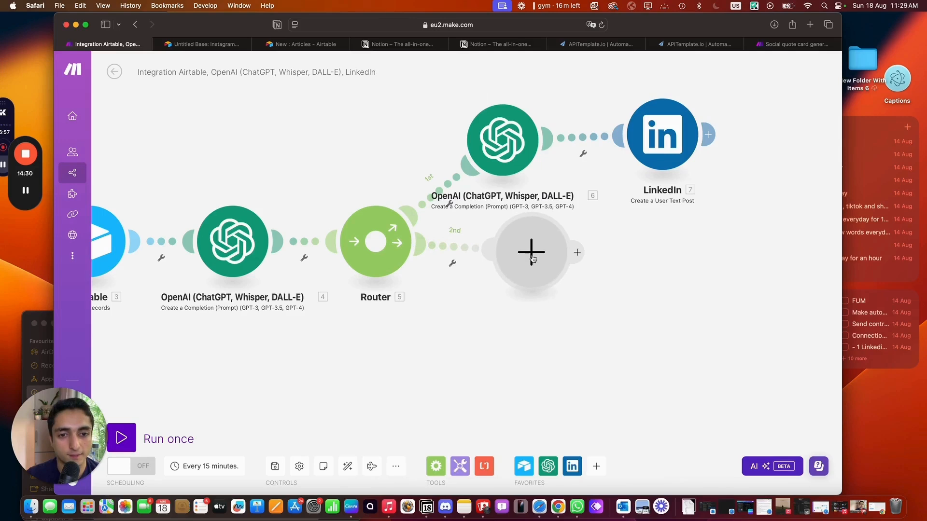
left_click(533, 259)
scroll(596, 287, "down", 4)
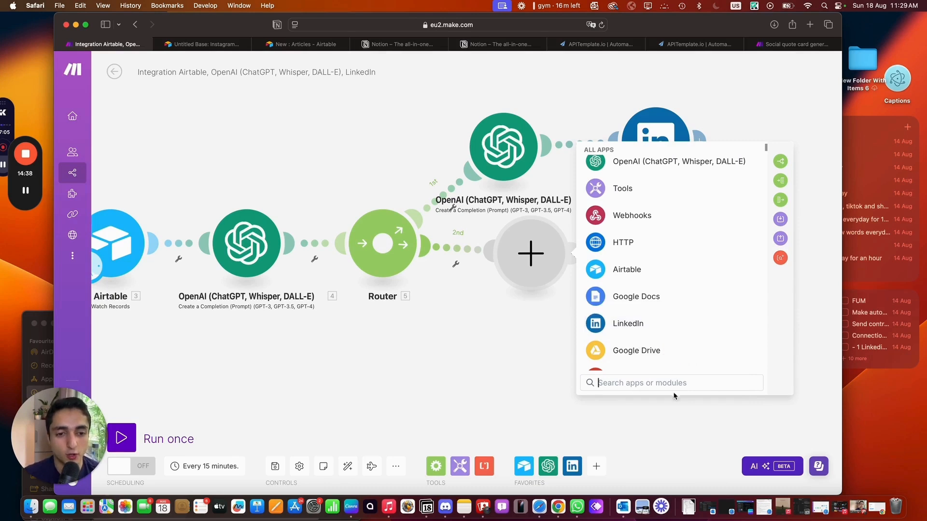
scroll(708, 262, "up", 3)
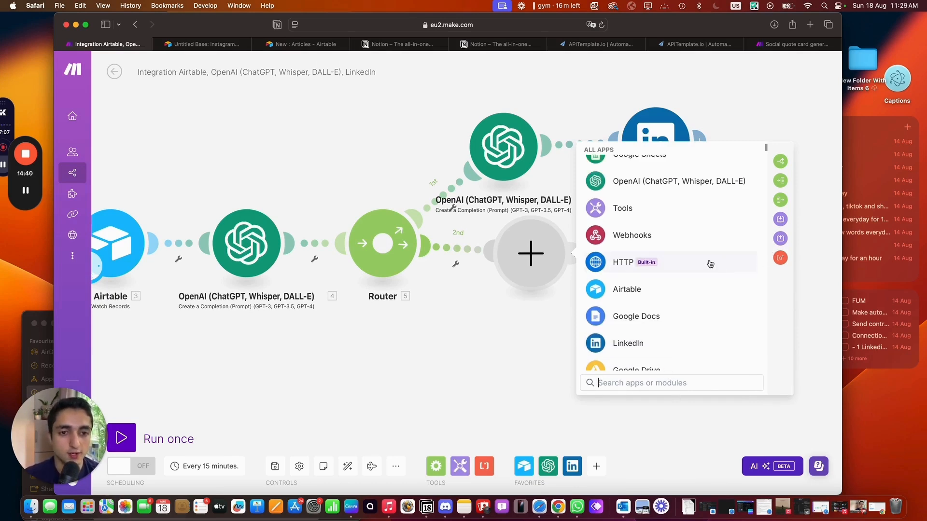
scroll(676, 338, "down", 3)
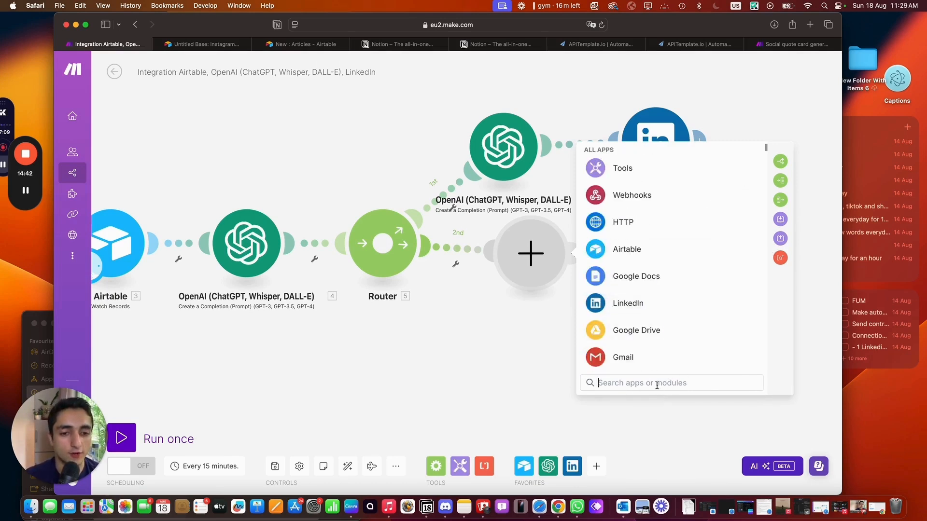
type("oog")
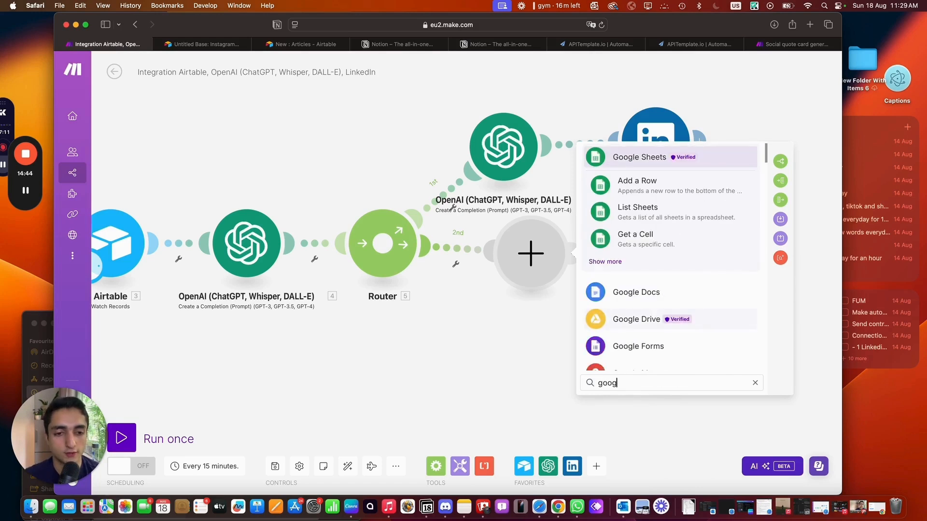
scroll(656, 236, "down", 3)
left_click(662, 215)
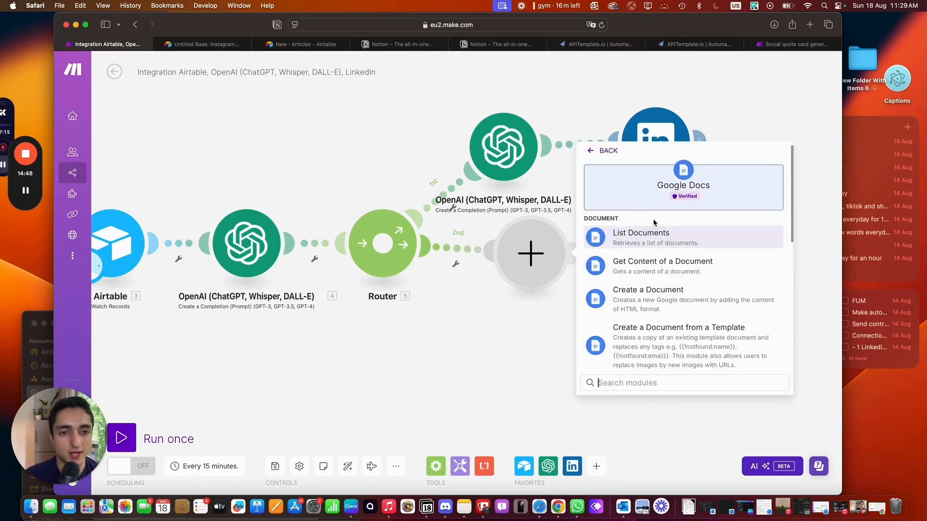
scroll(689, 279, "down", 2)
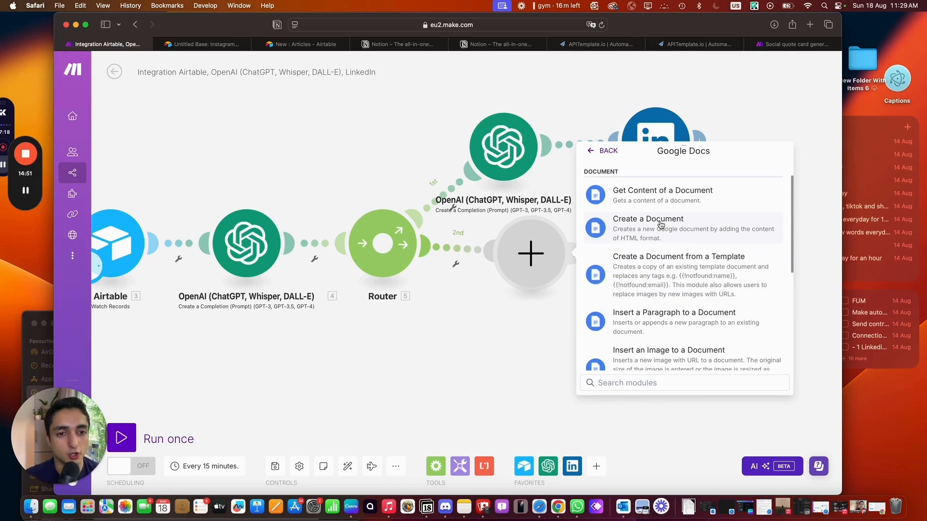
left_click(663, 226)
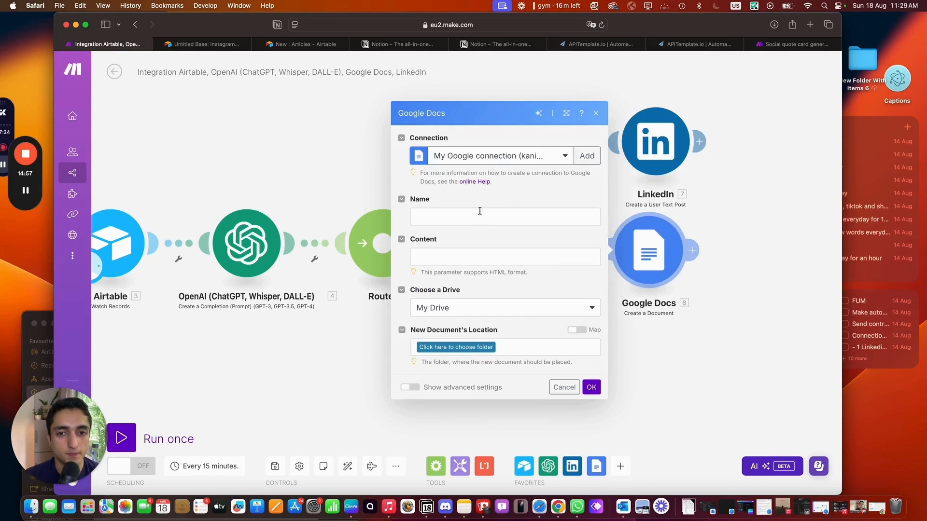
Name the new document "X Post: " followed by the Airtable Name, and map the first OpenAI module's Result as its content
left_click(480, 211)
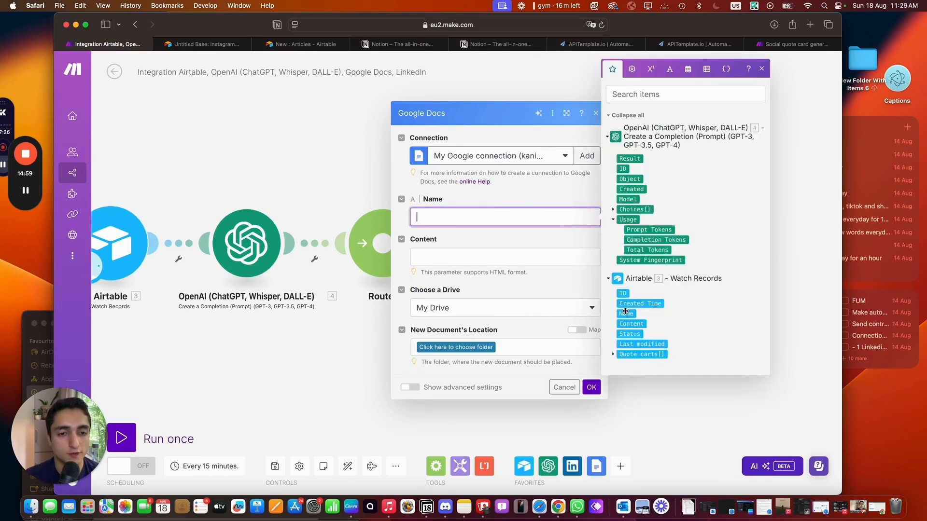
left_click_drag(626, 311, 525, 220)
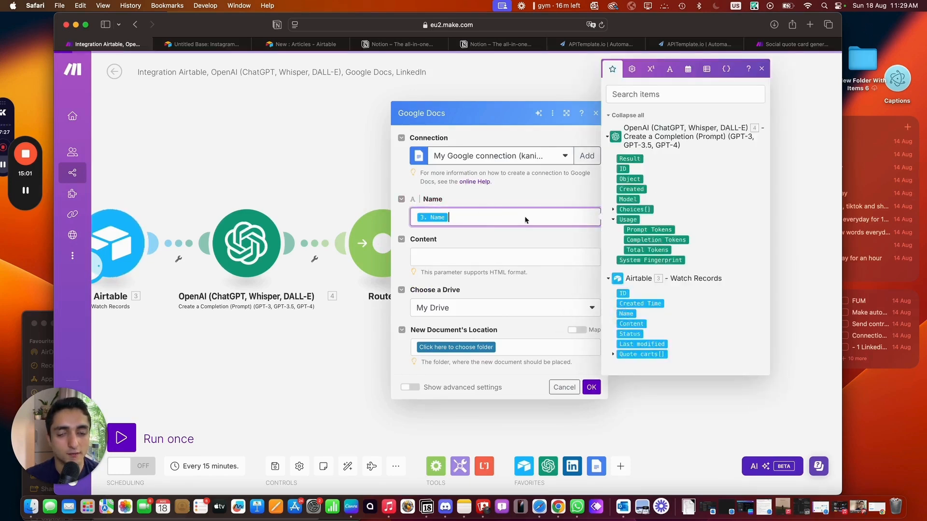
left_click_drag(629, 159, 449, 257)
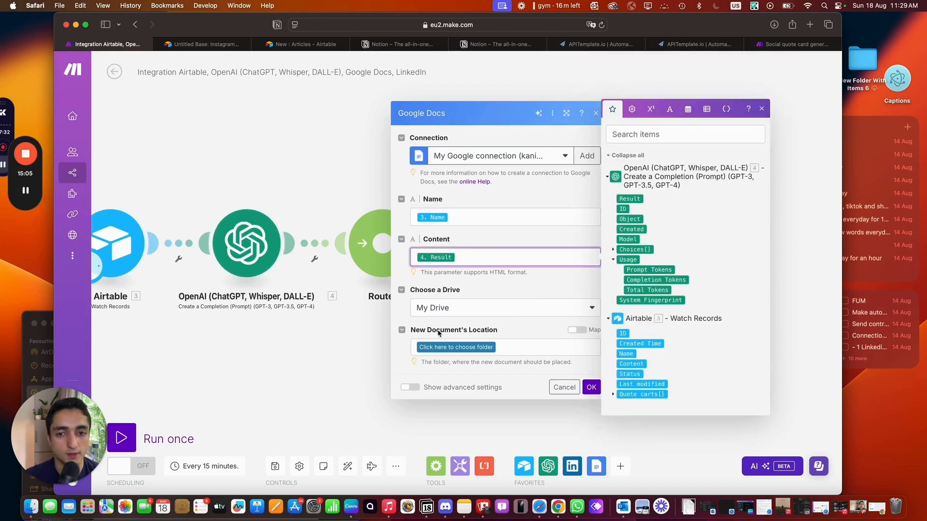
left_click(412, 219)
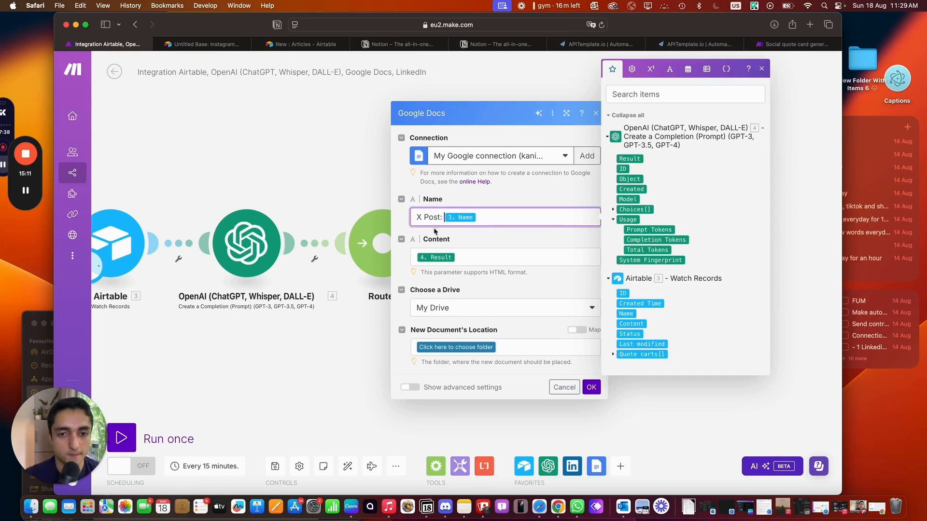
Choose the root folder "/" as the new document's location and save the Google Docs module
left_click(457, 348)
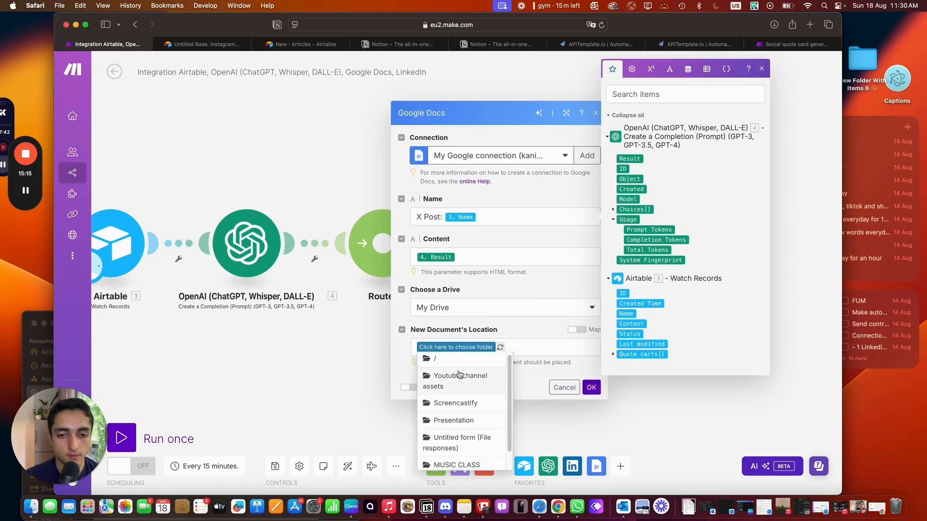
left_click(458, 362)
left_click(591, 387)
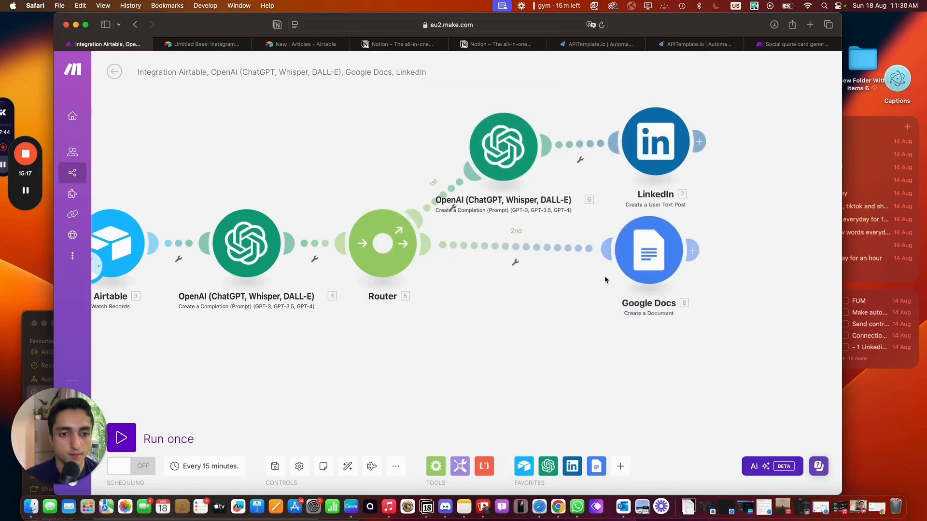
Add a third route to the router and browse the available apps for its empty module
left_click(380, 247)
left_click(519, 395)
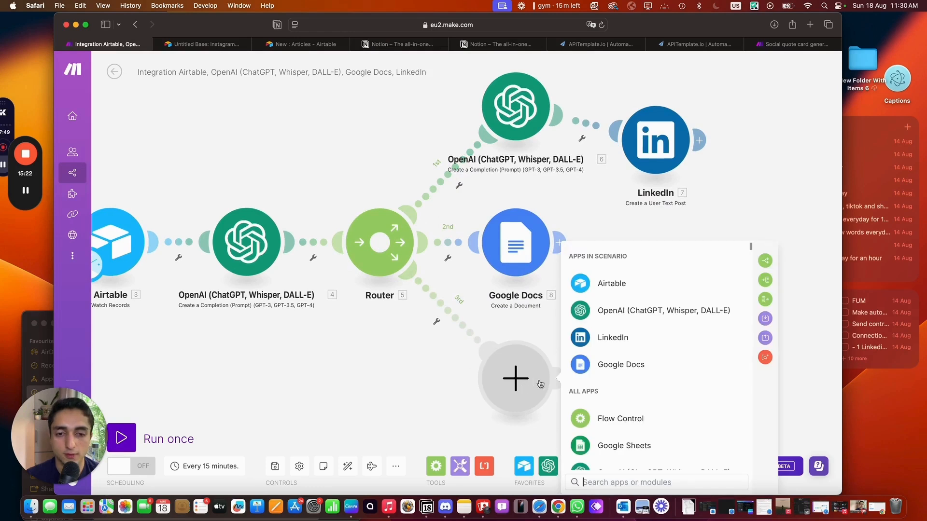
scroll(621, 370, "down", 10)
scroll(618, 396, "up", 5)
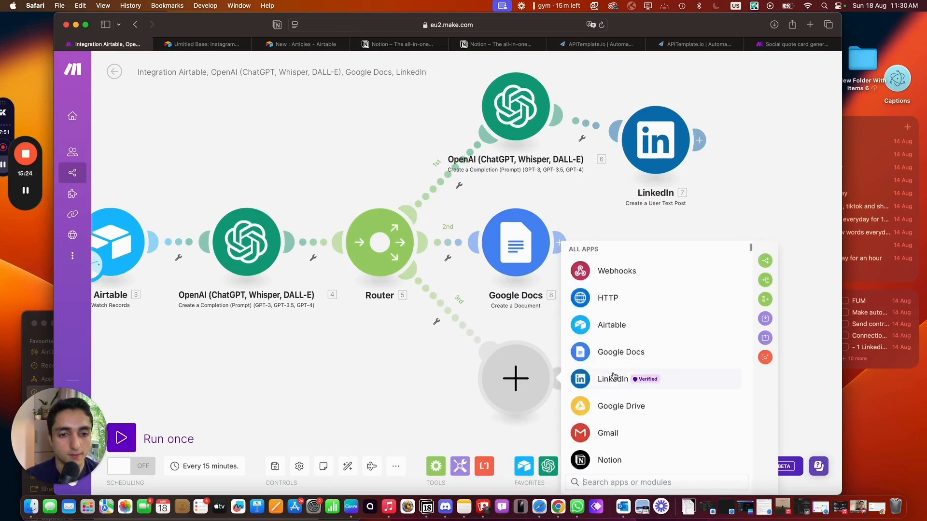
scroll(615, 424, "down", 10)
scroll(615, 405, "up", 10)
scroll(619, 388, "down", 5)
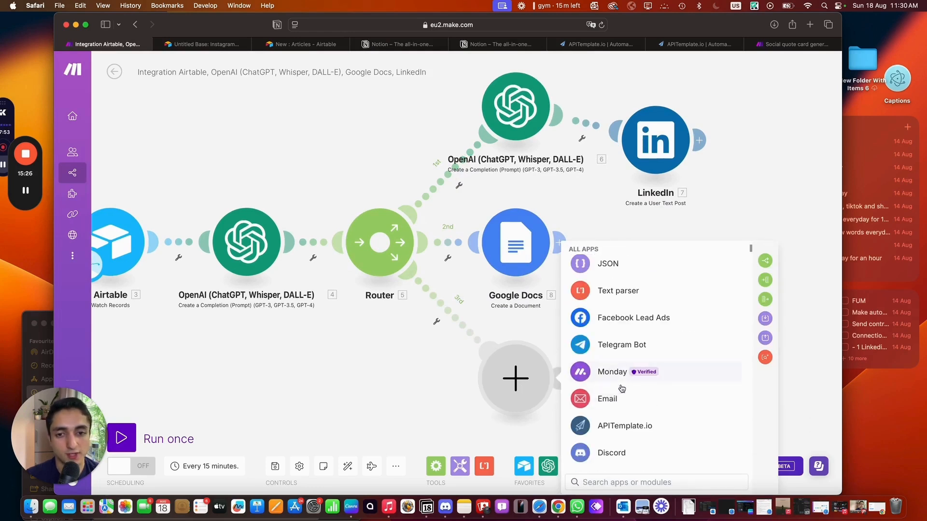
scroll(620, 391, "down", 2)
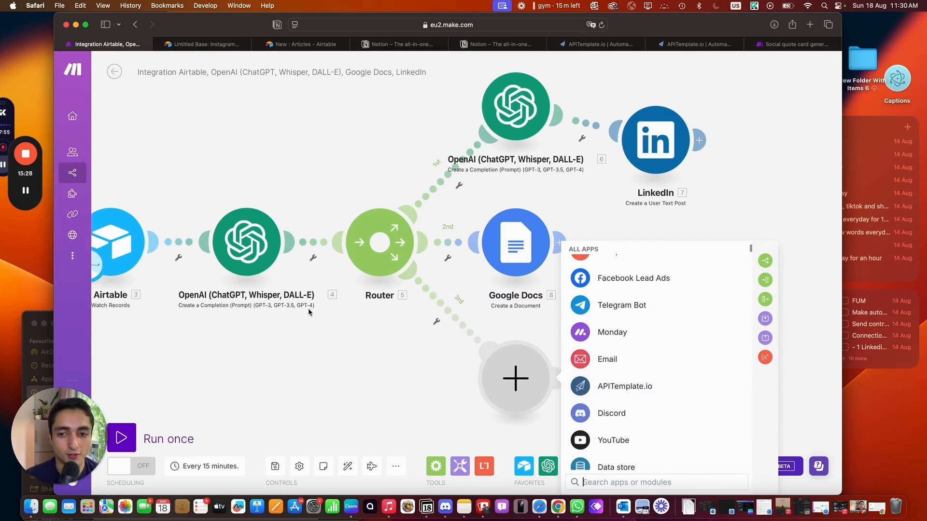
scroll(321, 290, "down", 3)
left_click(342, 318)
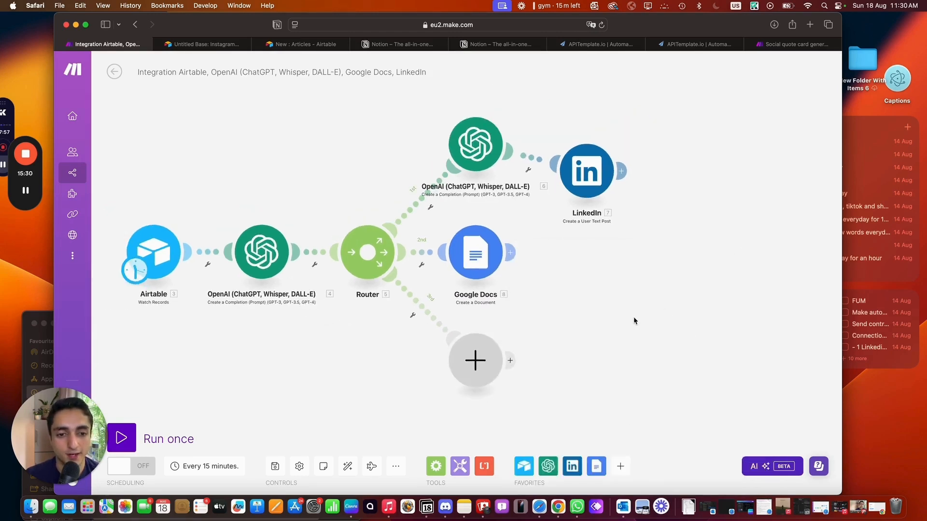
Review the article summary prompt in the first OpenAI module and close its settings
left_click(268, 257)
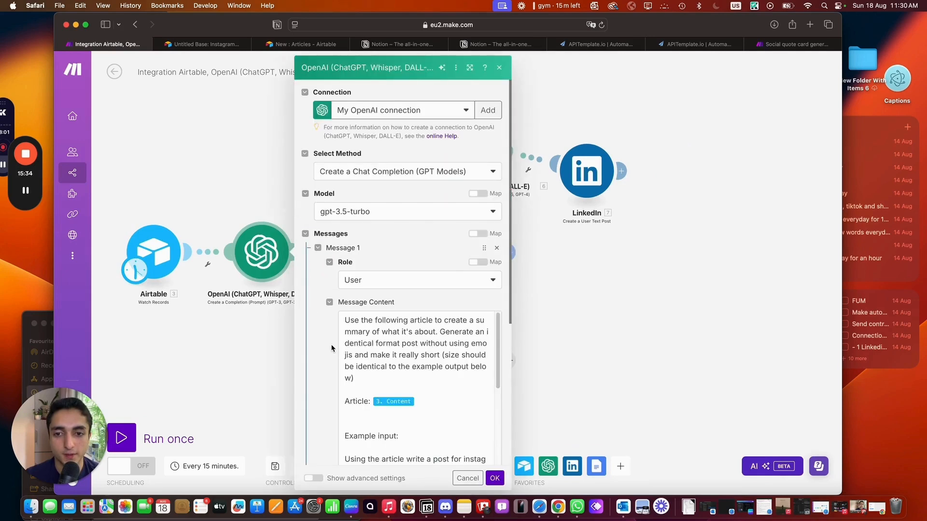
scroll(458, 361, "down", 5)
left_click(192, 223)
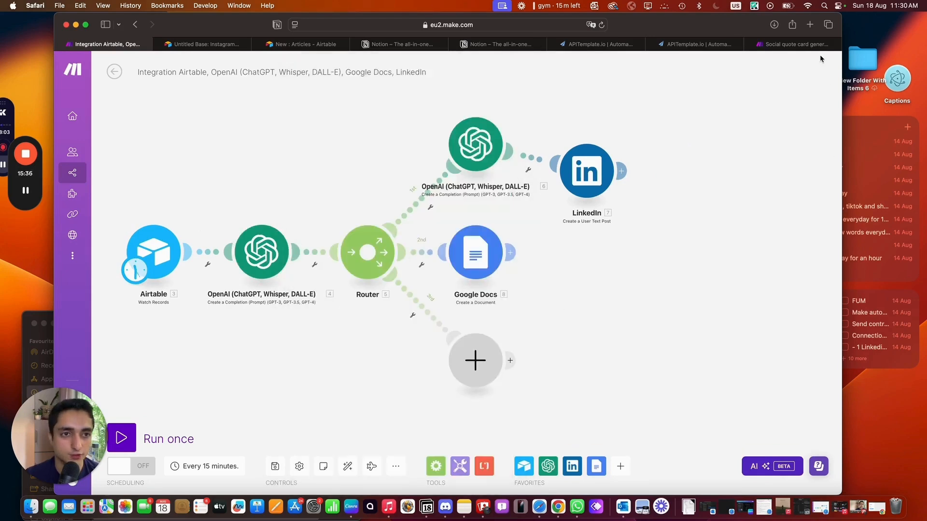
Switch to APITemplate.io, close the open template and start a new image template
left_click(713, 45)
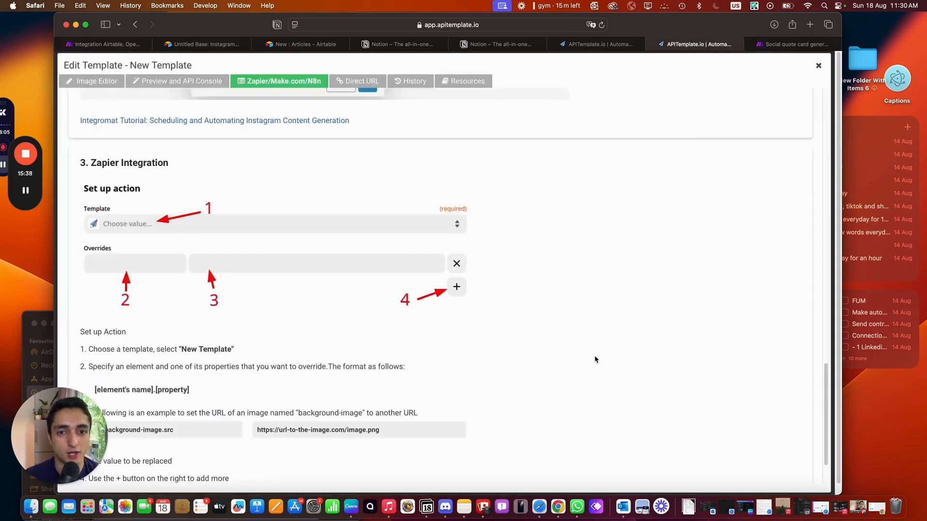
scroll(191, 164, "up", 15)
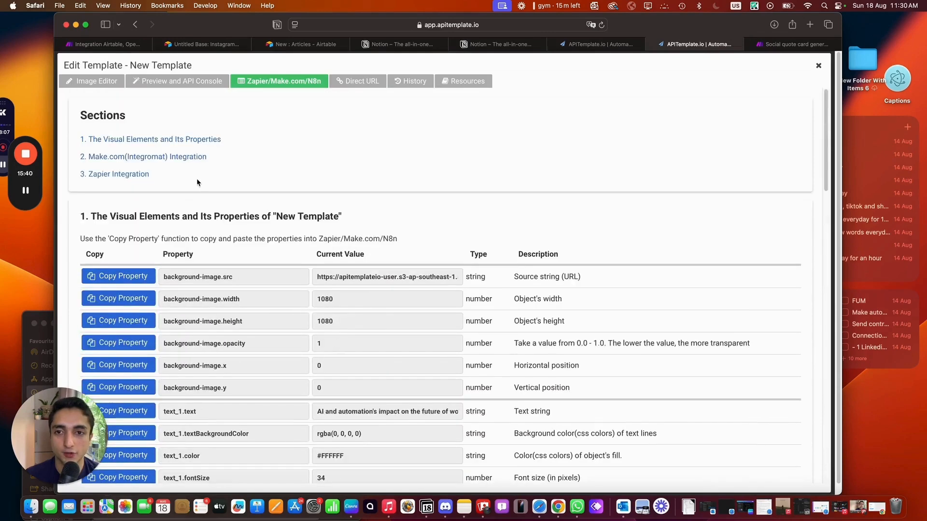
left_click(819, 66)
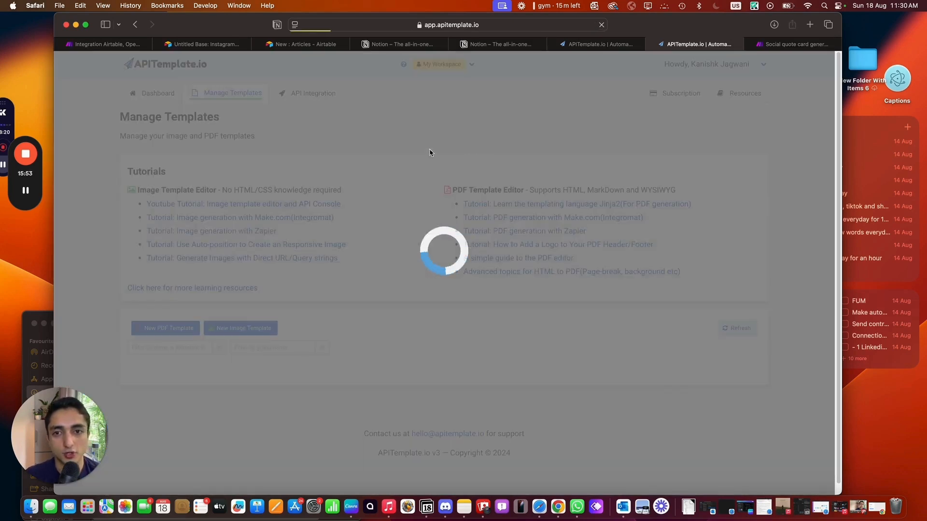
scroll(531, 219, "down", 1)
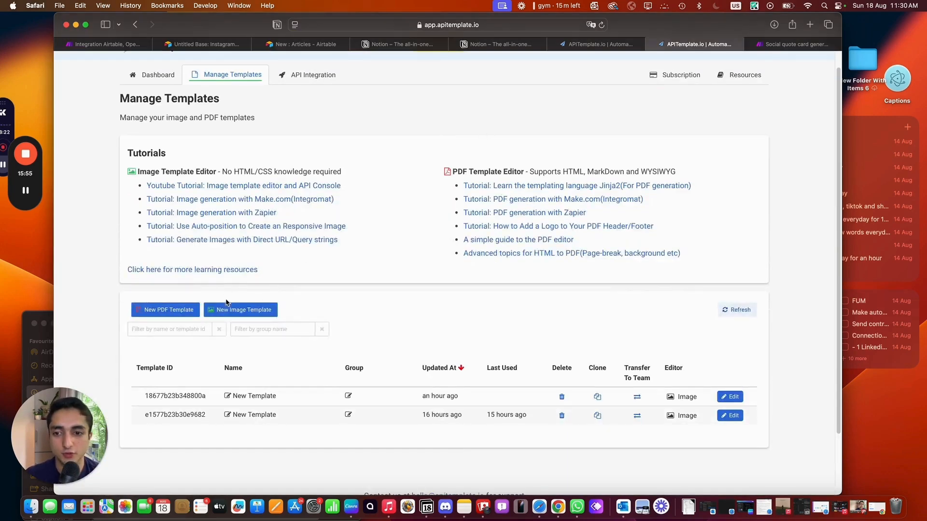
left_click(241, 309)
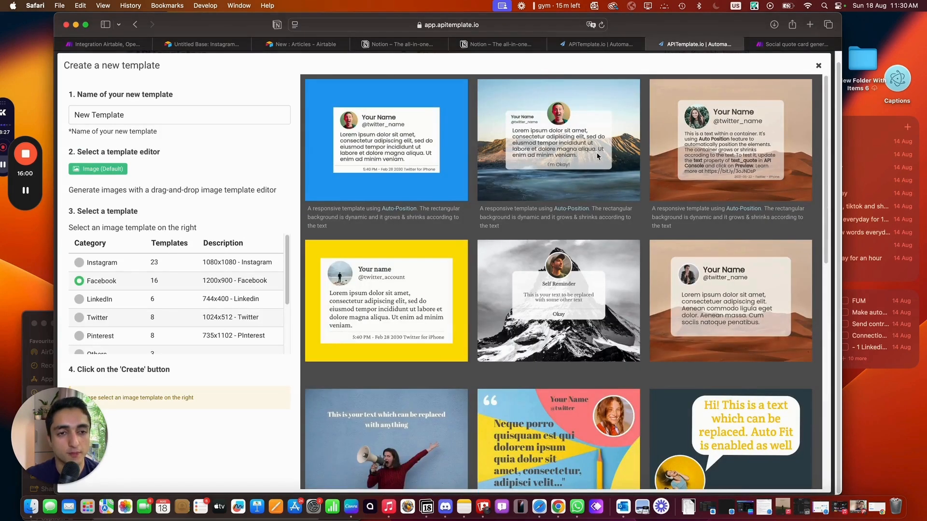
Choose the Instagram category and create the template from the mountain-background quote card with the "I'm Okay!" caption
left_click(371, 136)
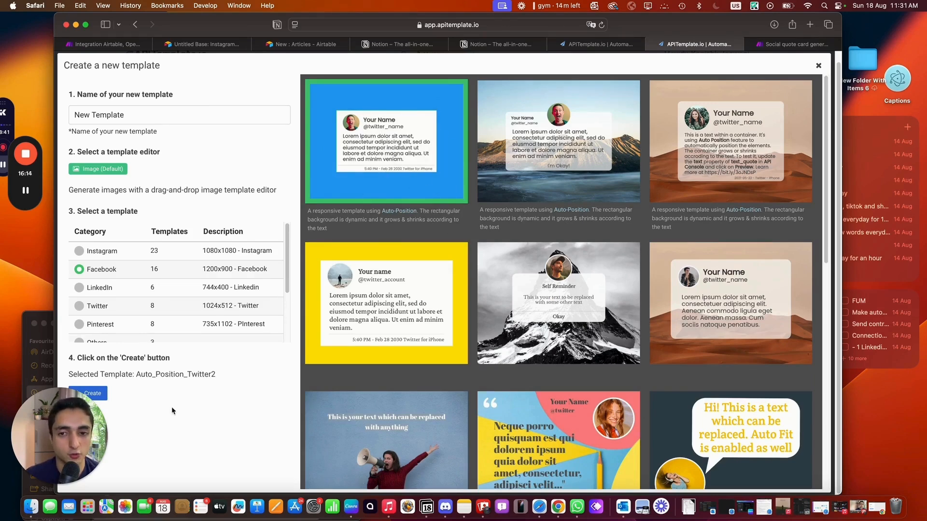
left_click(79, 250)
left_click(404, 188)
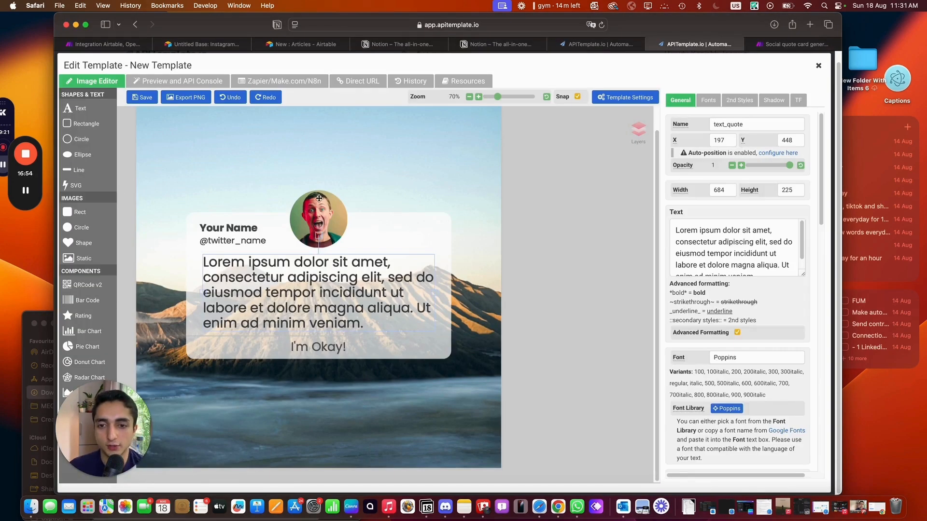
Delete the "I'm Okay!" text element from the bottom of the quote card
left_click(270, 232)
left_click(248, 230)
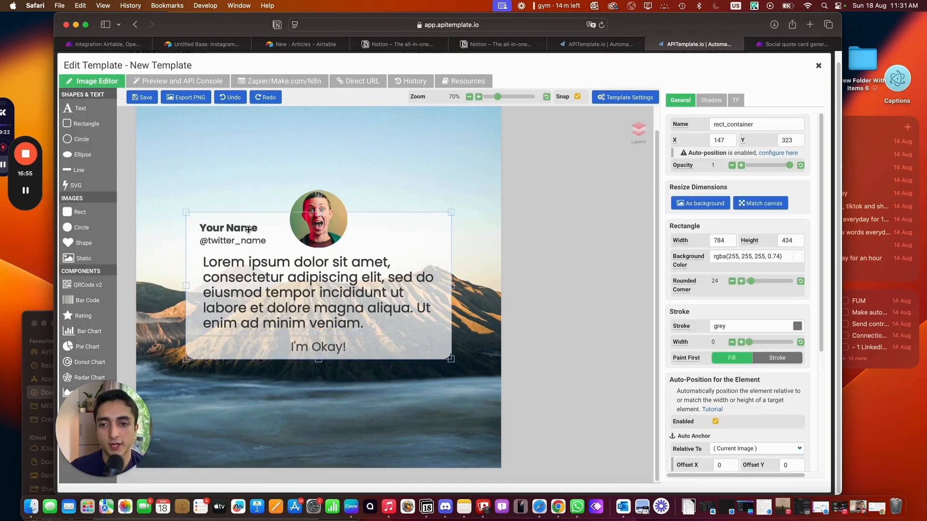
left_click(319, 349)
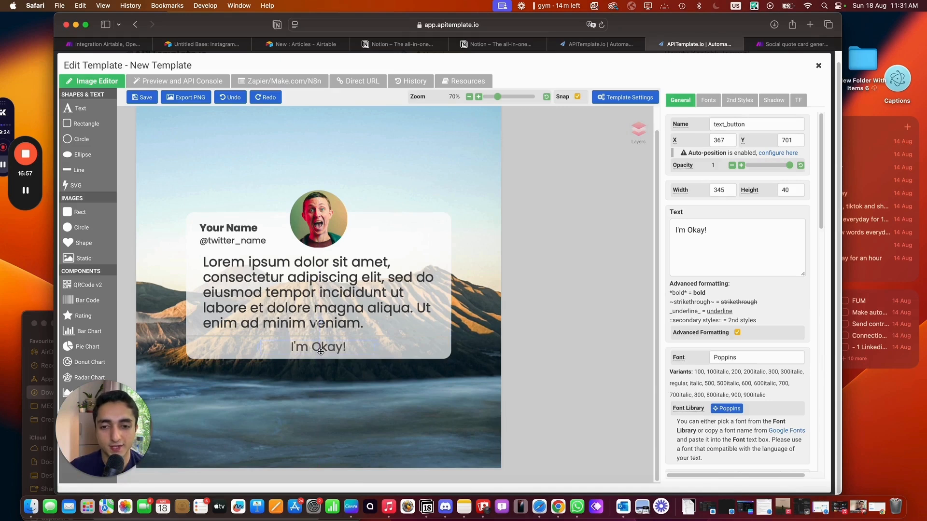
right_click(320, 351)
left_click(334, 345)
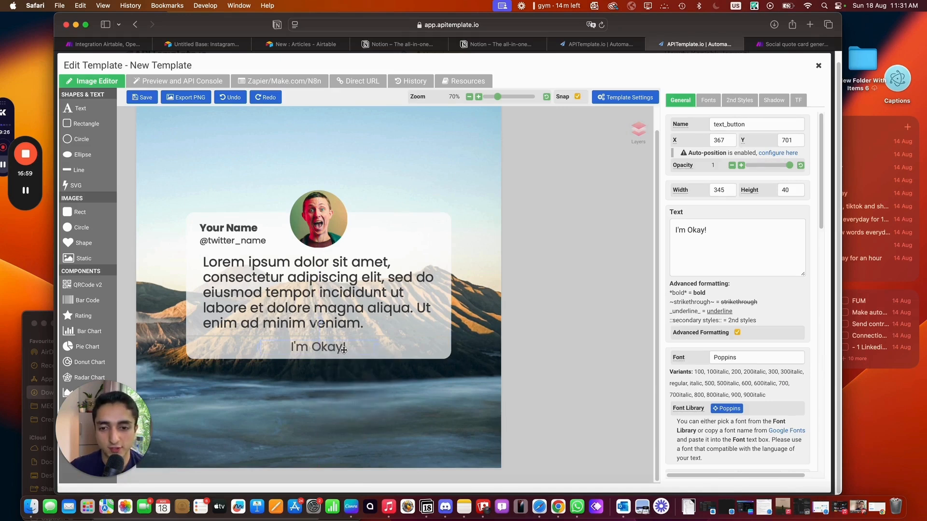
key("Delete")
Inspect the quote text, card container, profile picture, name and background image elements of the template
left_click(268, 278)
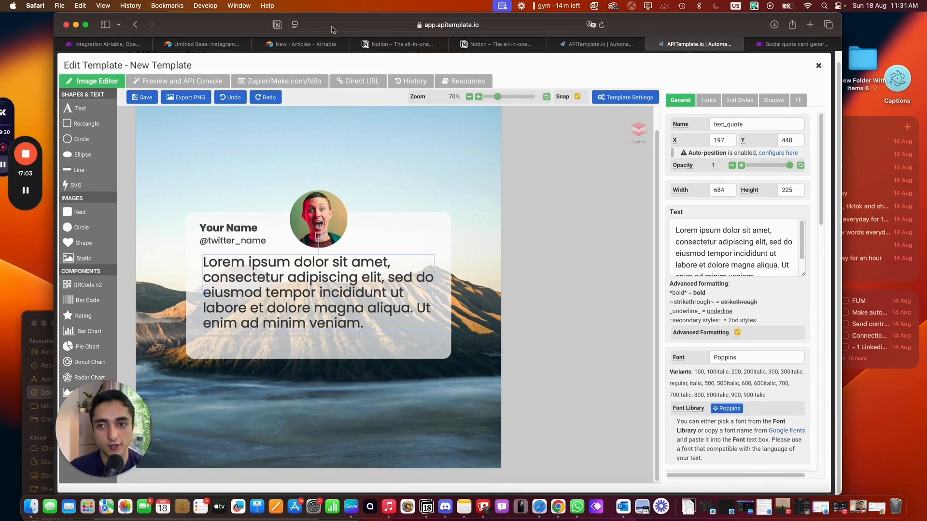
left_click_drag(348, 300, 351, 309)
left_click(420, 237)
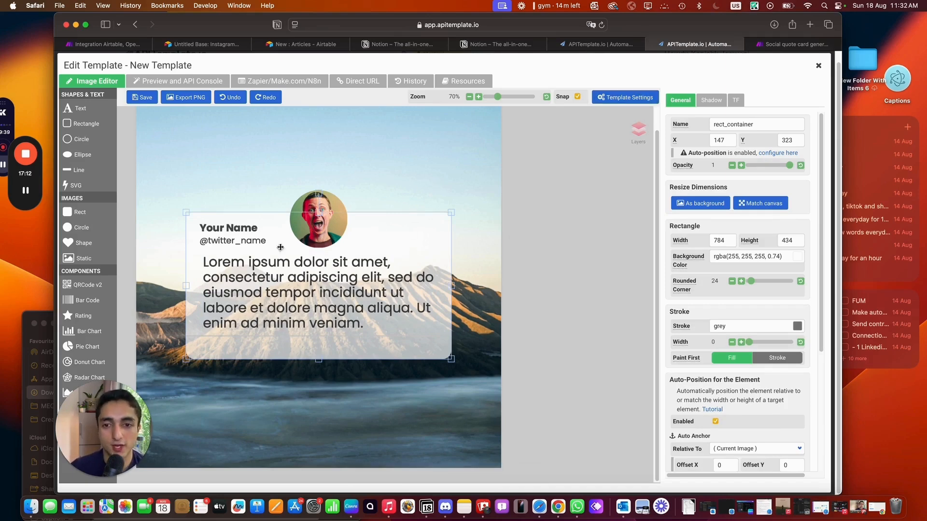
left_click(312, 216)
left_click(233, 229)
left_click(425, 168)
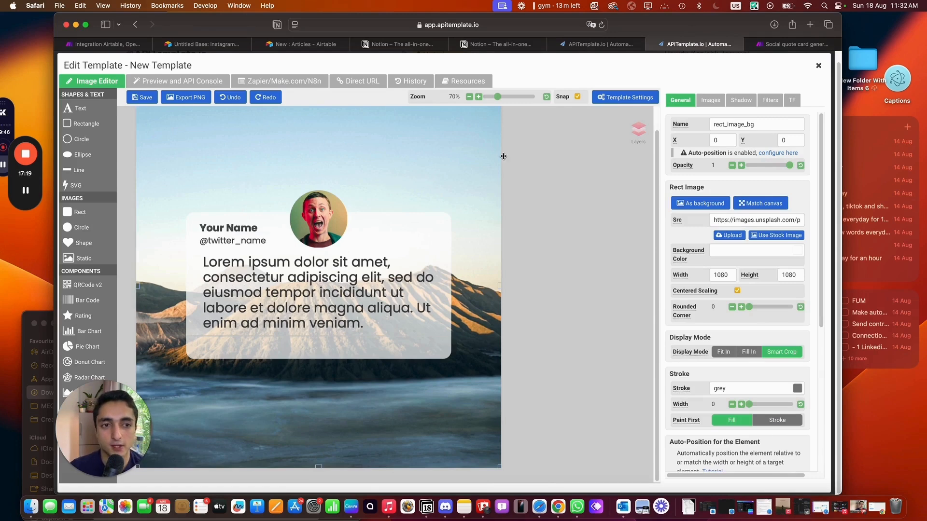
left_click(793, 101)
Find the text_quote.text property in the template's Make.com integration reference and copy its name
left_click(257, 82)
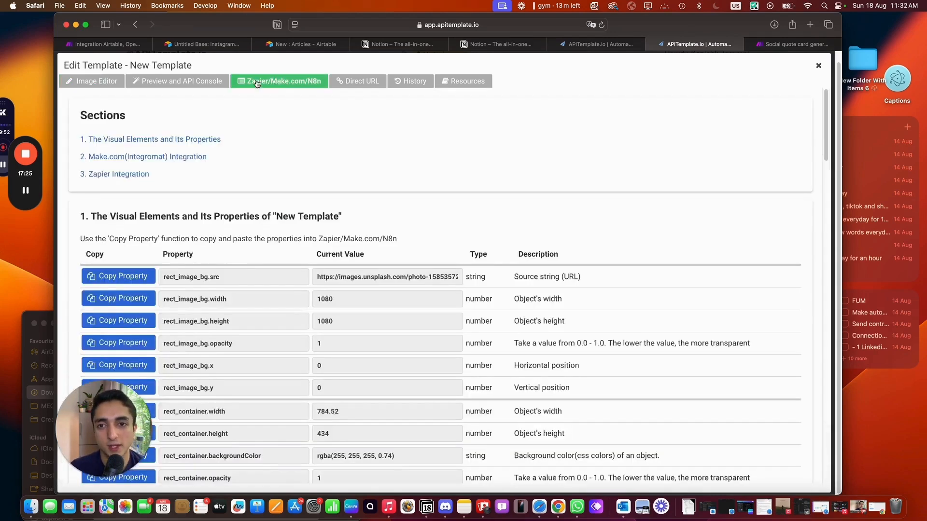
scroll(335, 211, "down", 10)
scroll(335, 211, "up", 10)
scroll(333, 214, "down", 20)
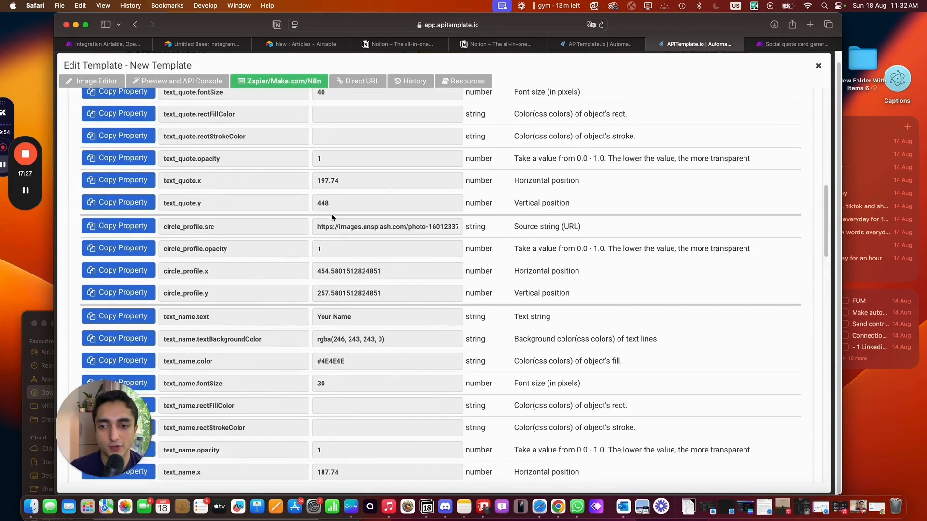
scroll(331, 299, "down", 2)
scroll(331, 313, "up", 4)
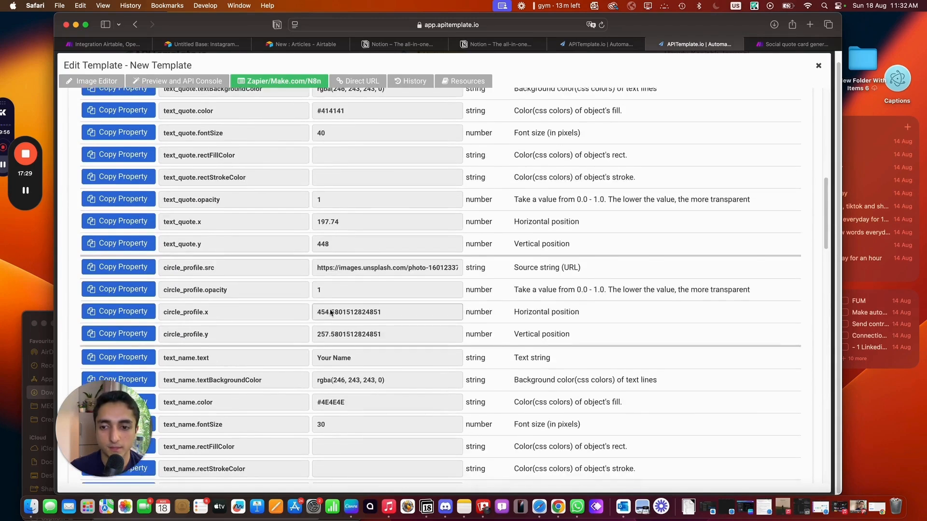
scroll(338, 328, "down", 1)
scroll(328, 319, "up", 5)
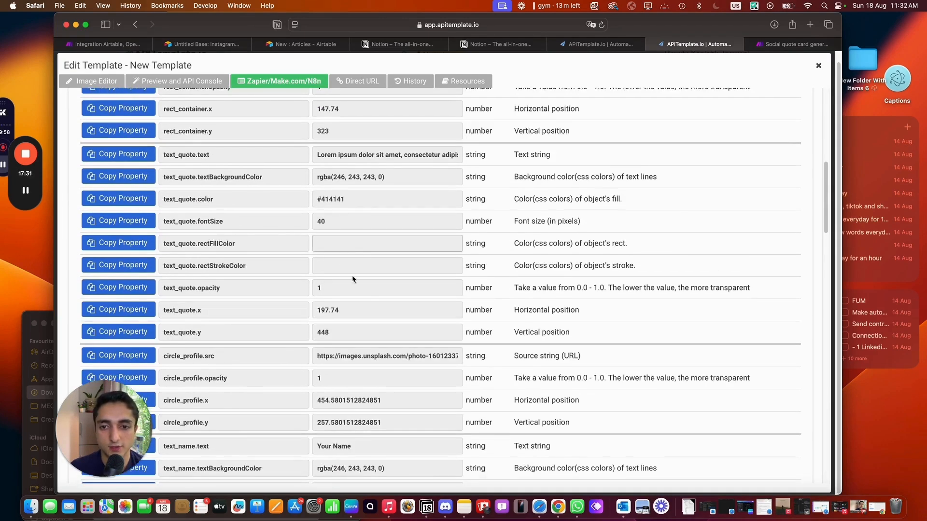
scroll(353, 279, "down", 1)
scroll(269, 337, "up", 5)
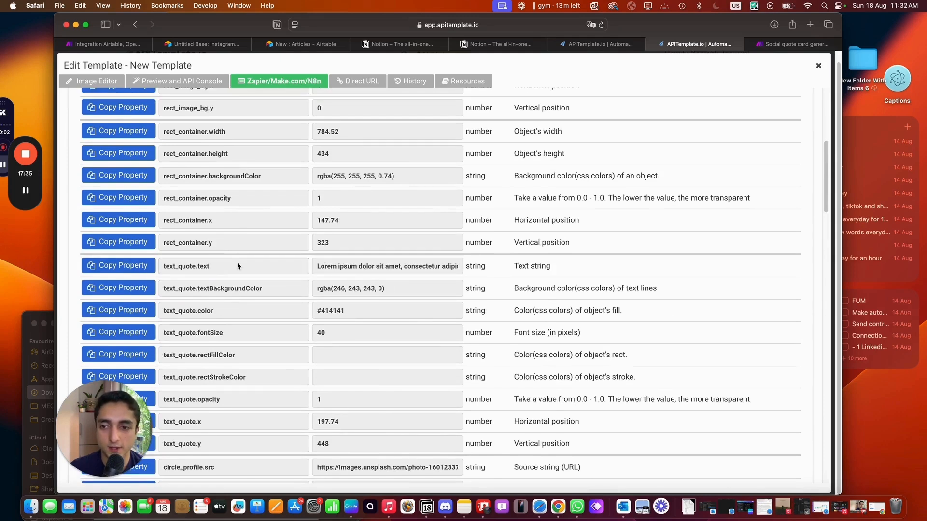
left_click(167, 267)
right_click(180, 275)
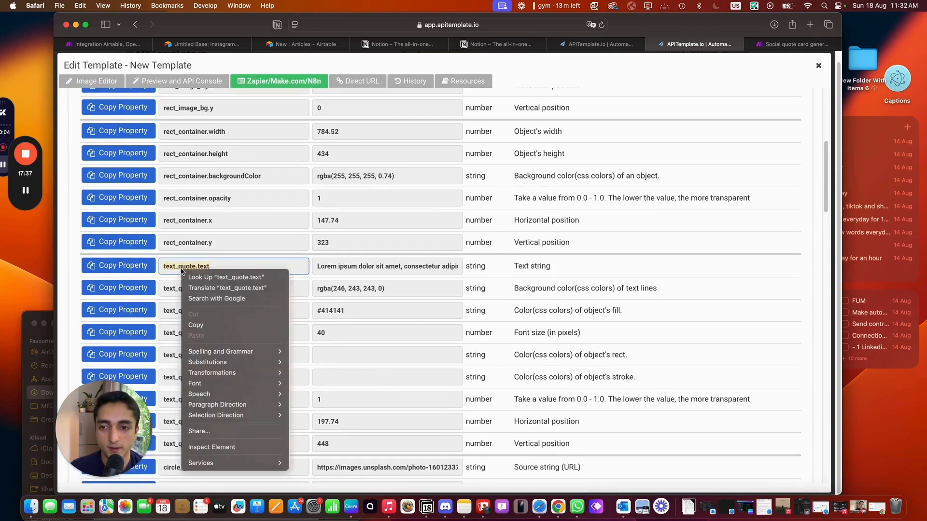
left_click(207, 323)
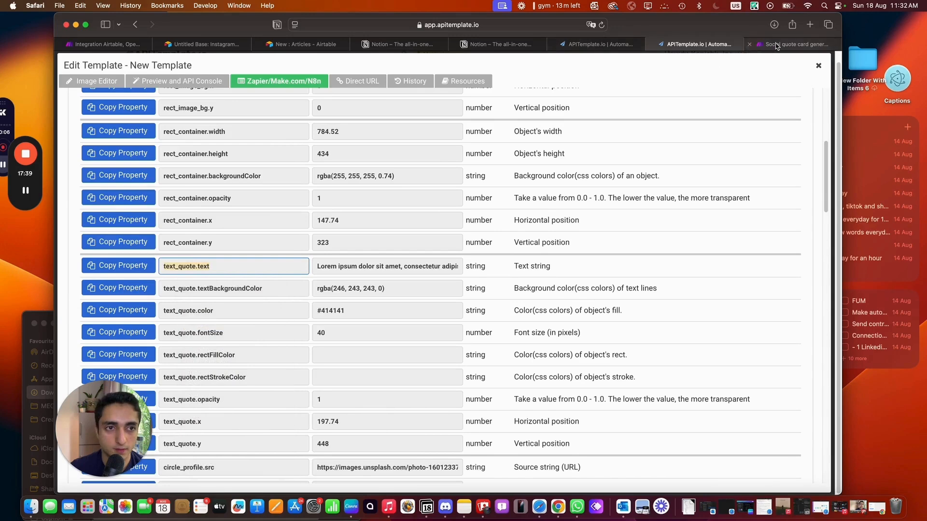
Return to the Make scenario and set the third route's empty module to APITemplate.io Create an Image
key("ctrl+Tab")
left_click(134, 44)
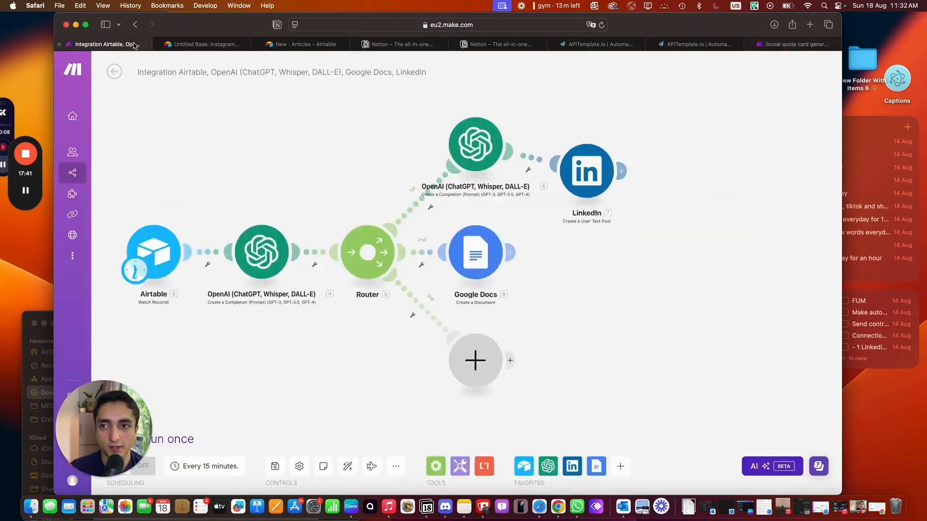
left_click(476, 360)
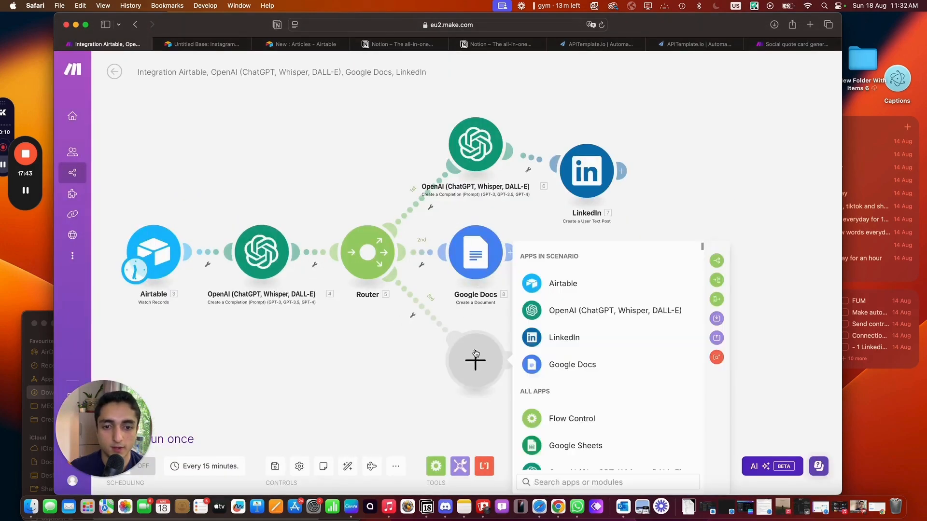
scroll(587, 363, "down", 5)
scroll(586, 362, "up", 3)
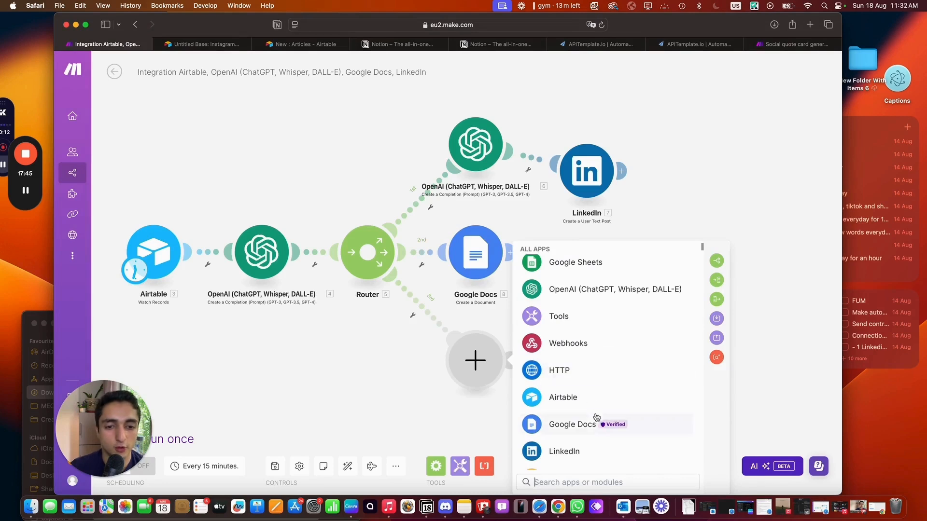
type("api")
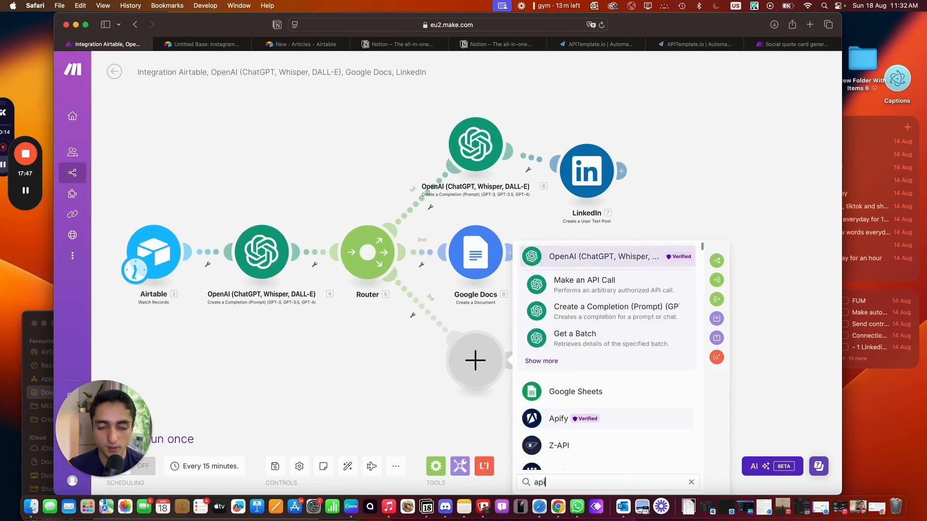
scroll(597, 413, "down", 3)
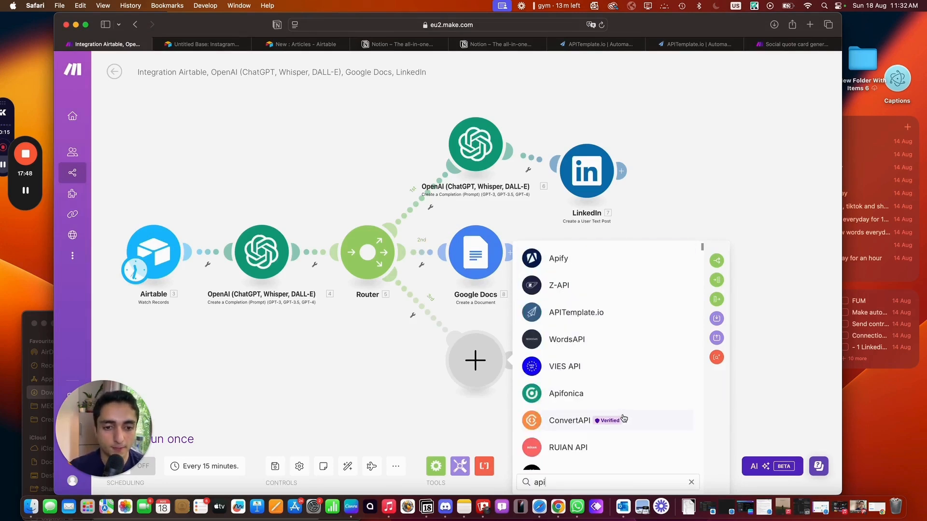
left_click(583, 308)
scroll(589, 314, "down", 2)
scroll(594, 304, "up", 1)
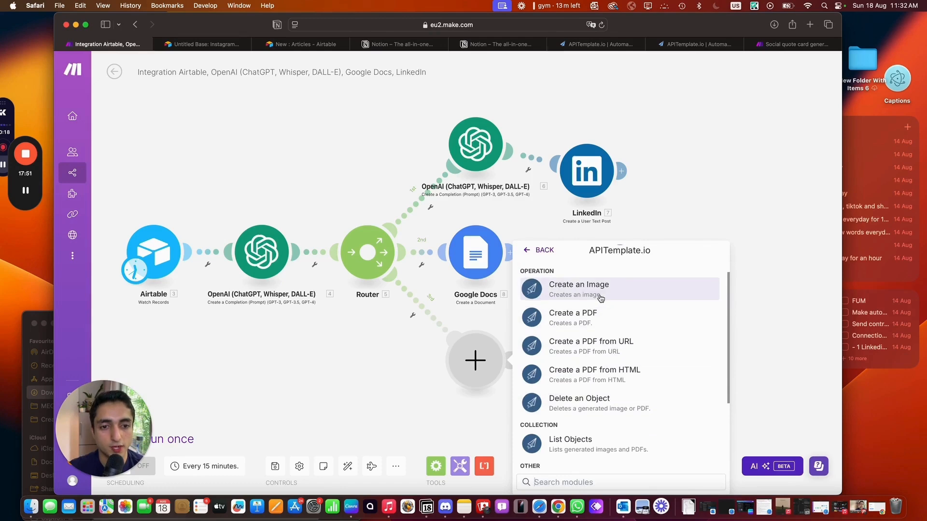
left_click(597, 295)
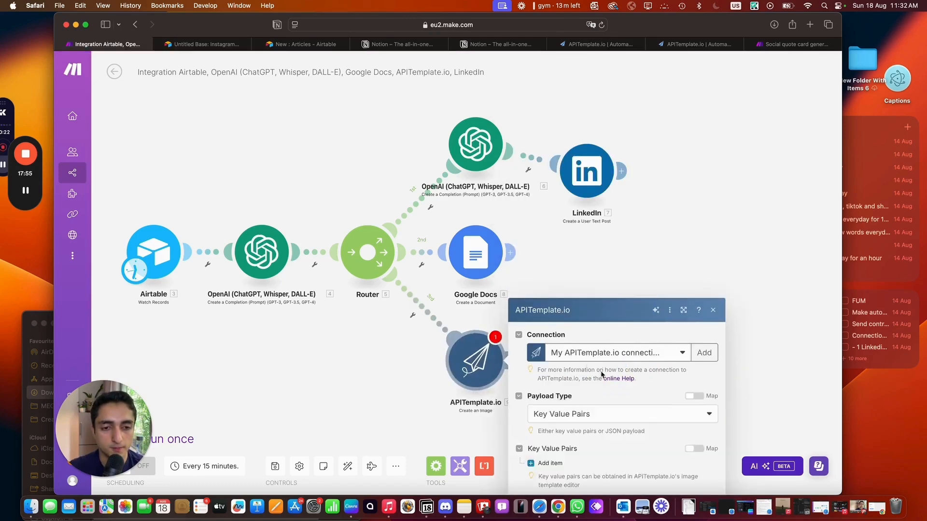
Select the first listed New Template as the image module's Template ID and leave the Output File Key empty
left_click(567, 264)
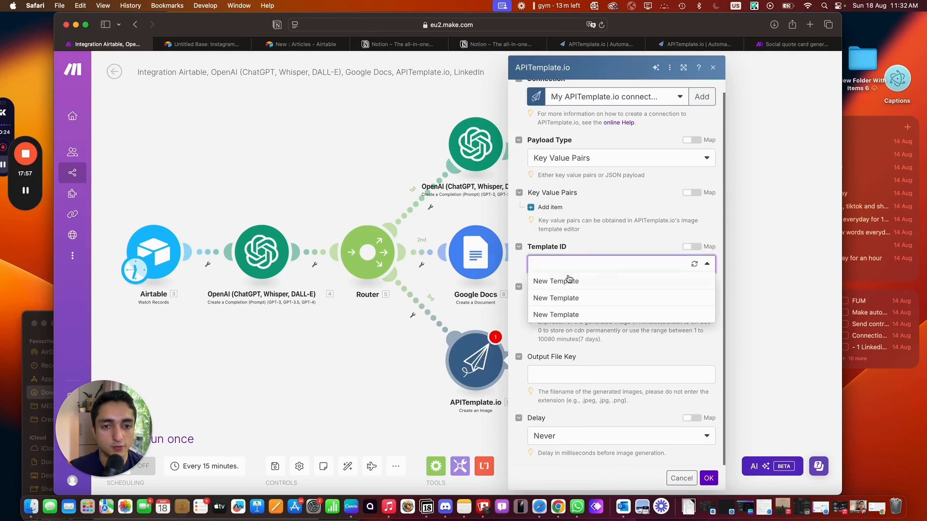
left_click(578, 281)
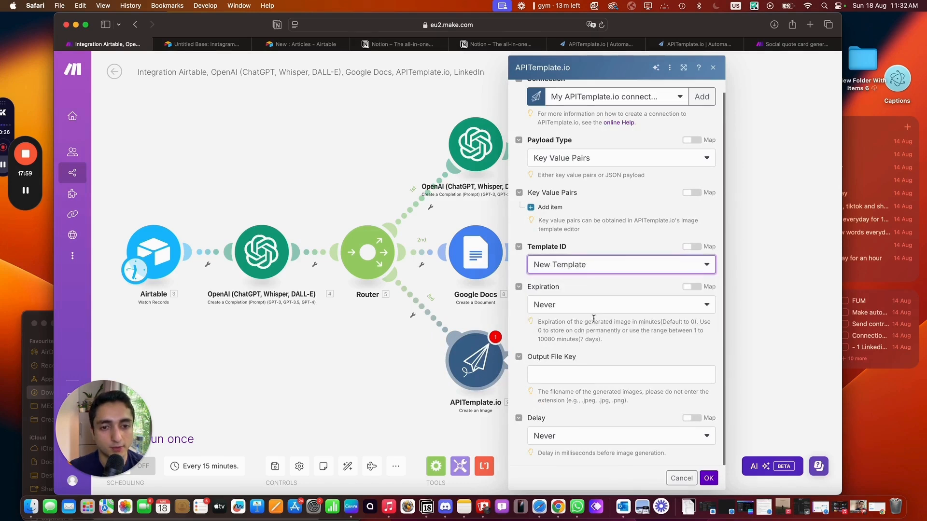
left_click(544, 368)
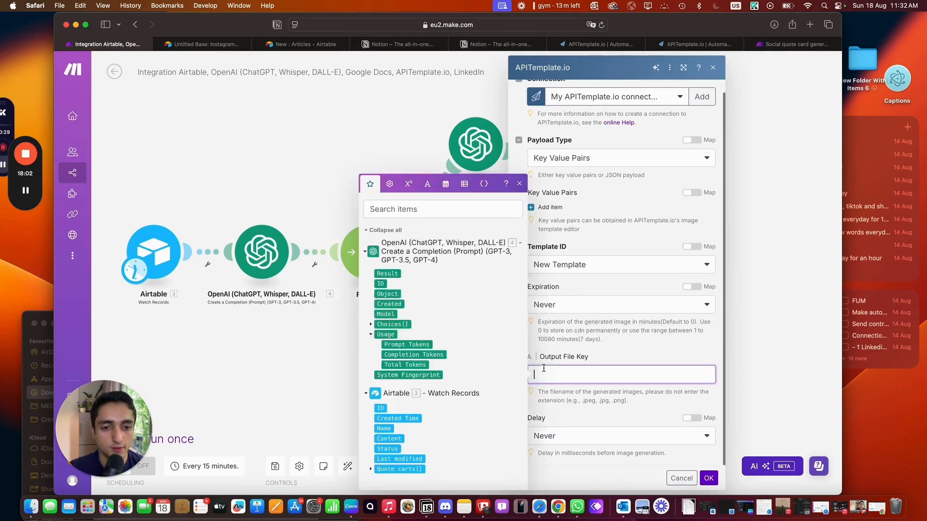
left_click(601, 414)
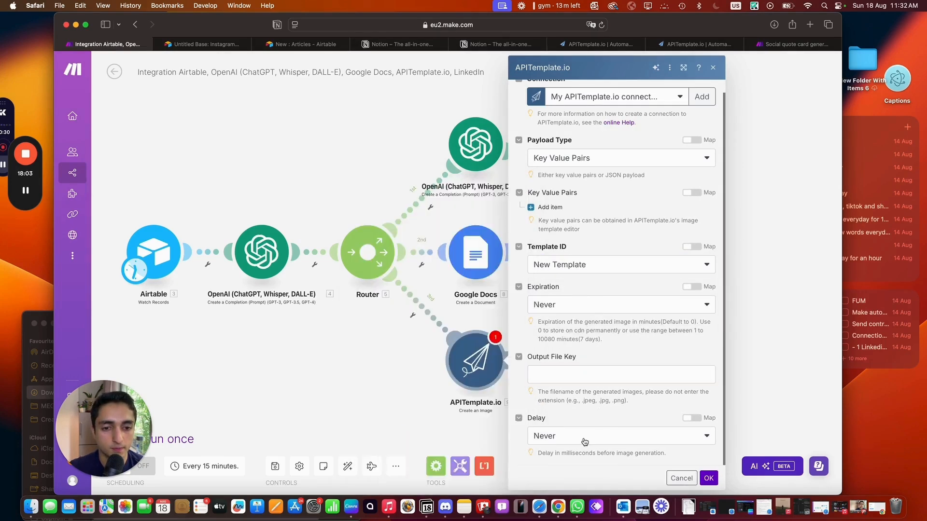
Add a key-value pair to the APITemplate.io image module with text_quote.text as its key
left_click(544, 207)
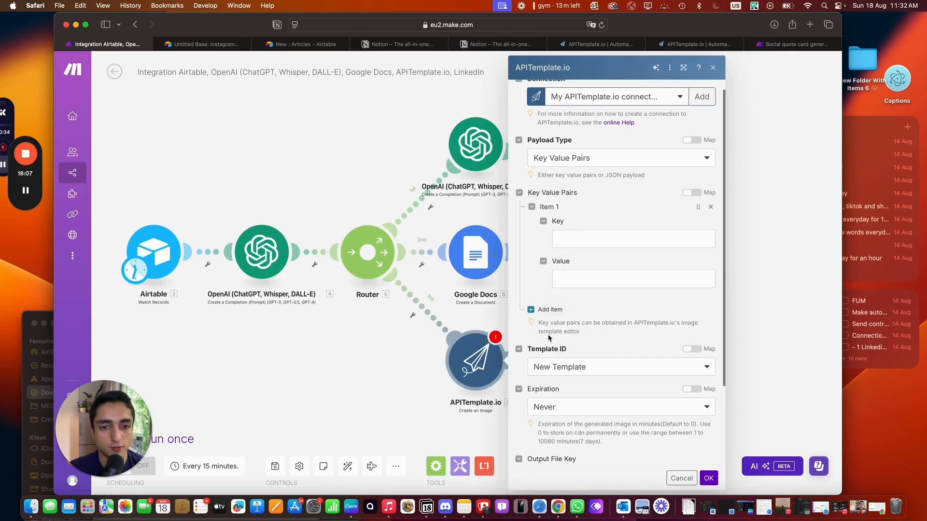
left_click(584, 238)
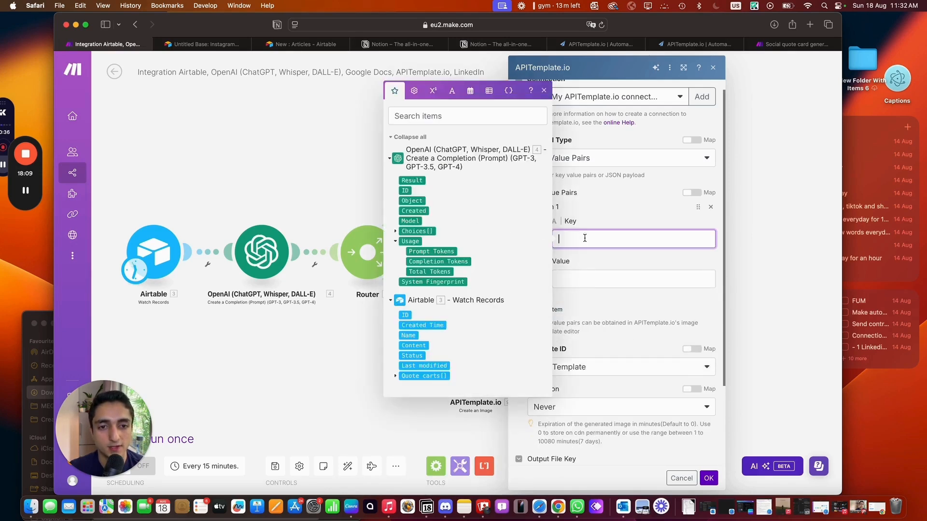
right_click(585, 237)
left_click(603, 262)
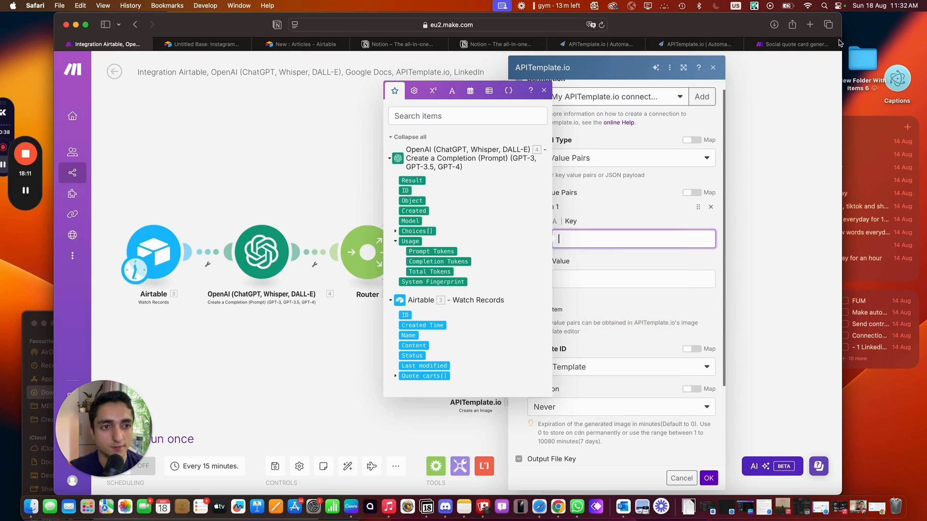
left_click(657, 196)
left_click_drag(623, 235, 561, 232)
Map the text_quote.text value to the first OpenAI module's Result and save the image module
left_click(593, 277)
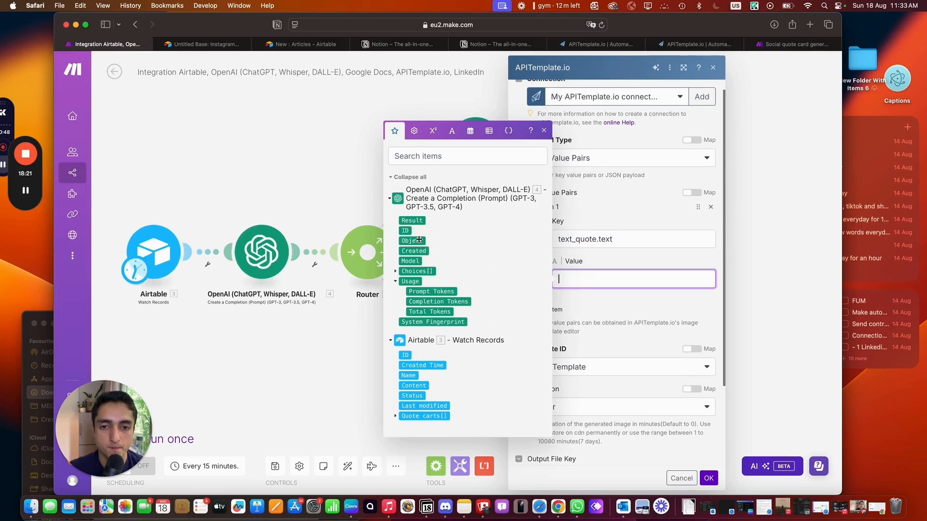
left_click_drag(555, 275, 592, 280)
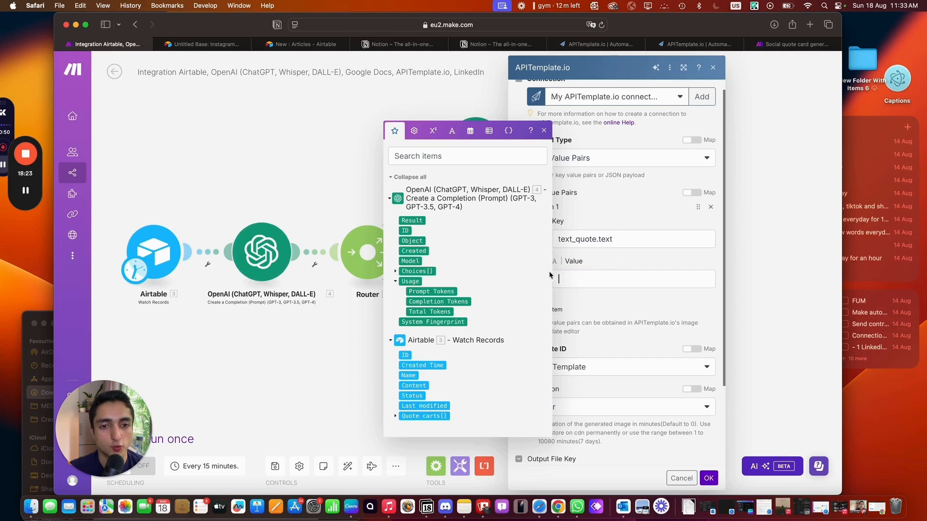
left_click_drag(616, 240, 568, 241)
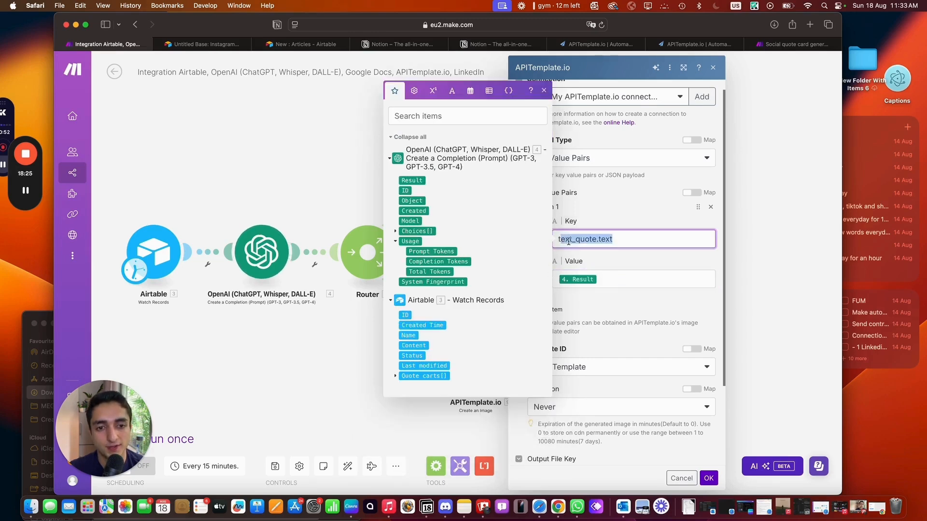
left_click(637, 274)
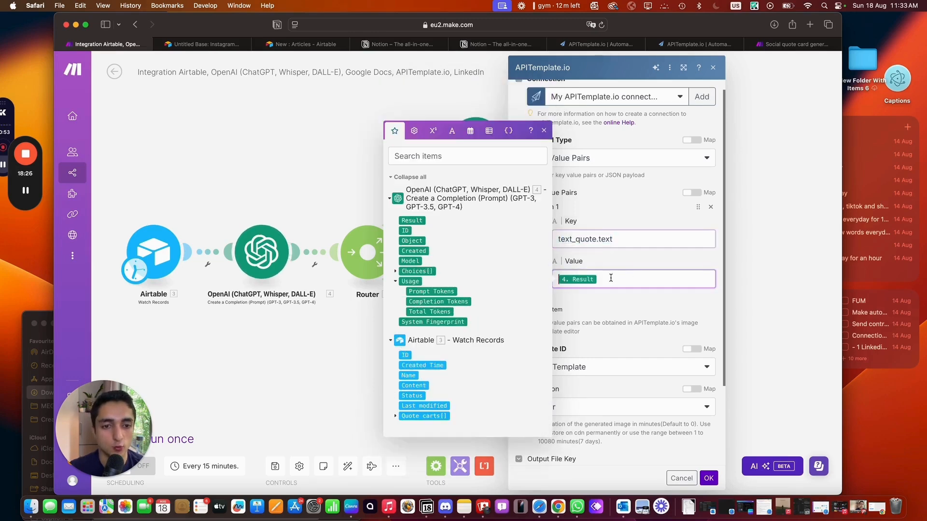
left_click(545, 130)
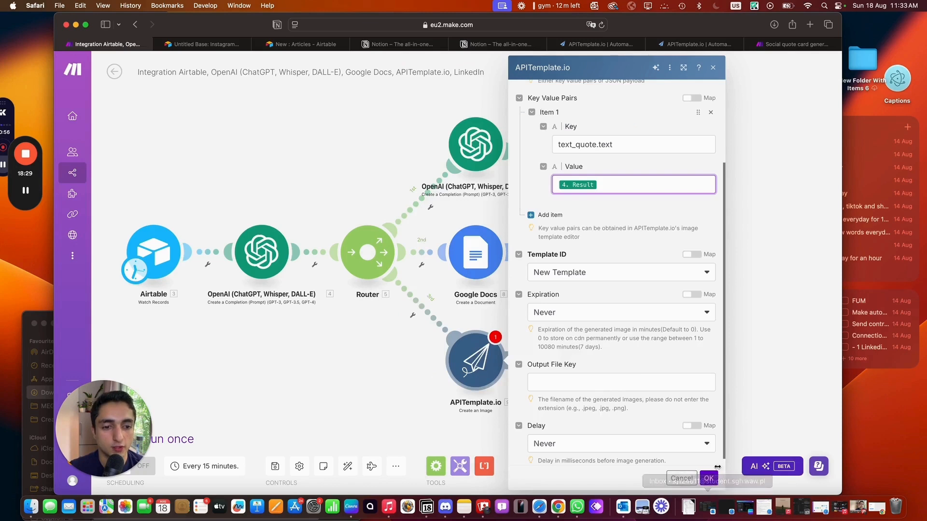
left_click(709, 478)
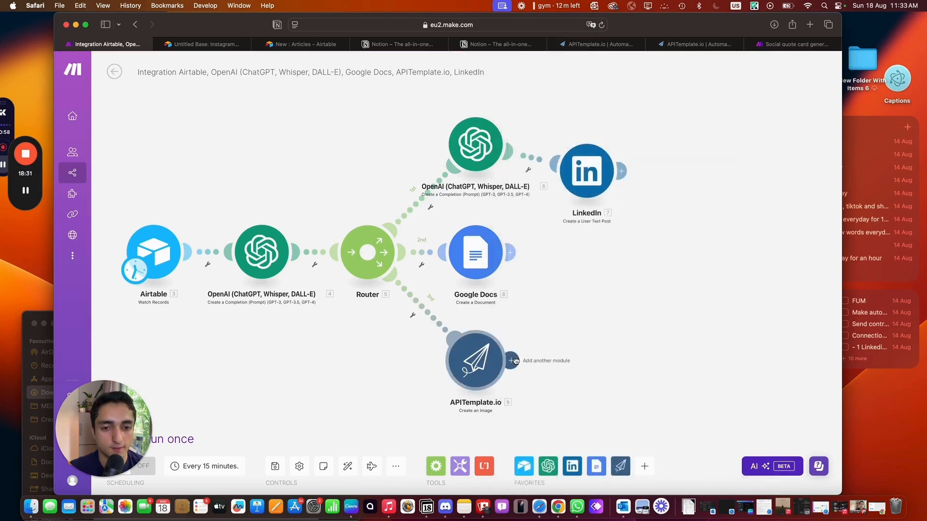
Add an Airtable Create a Record module after the APITemplate.io image module
left_click(513, 360)
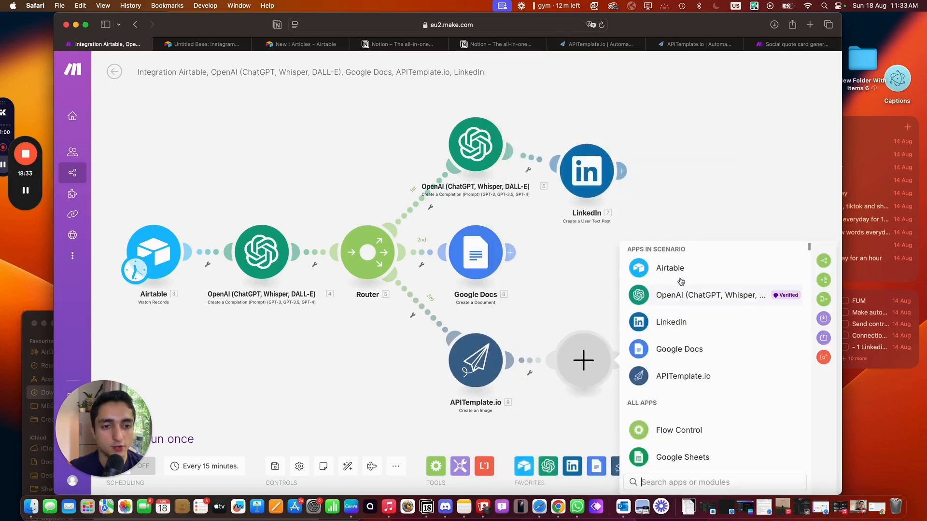
left_click(680, 270)
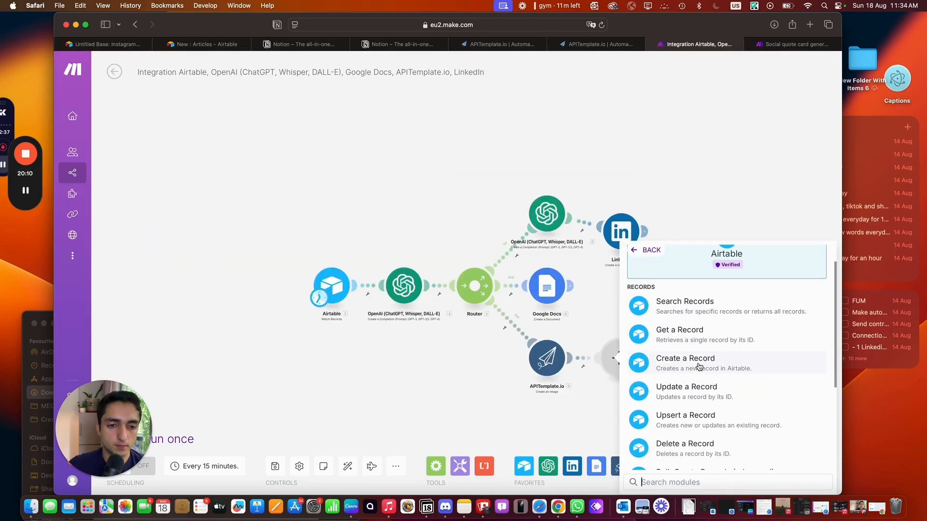
left_click(700, 367)
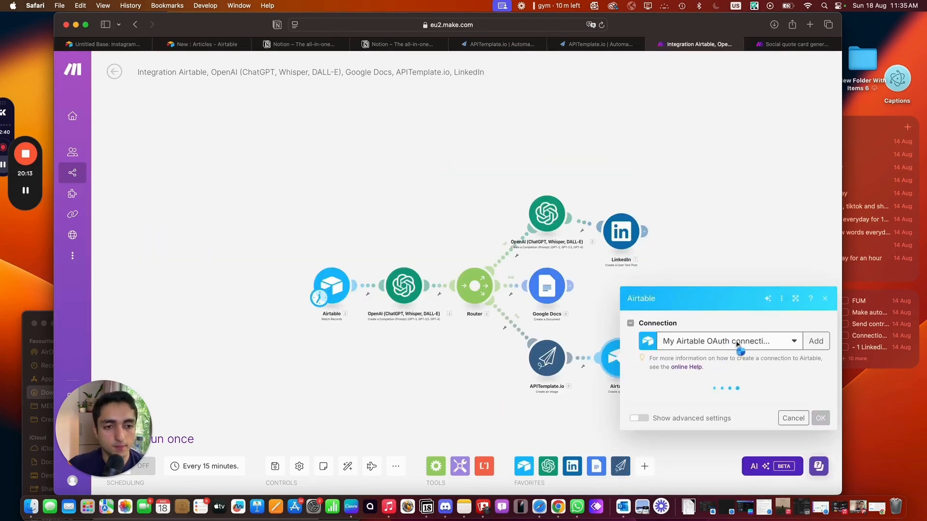
Select the Instagram base and the Quote carts table for the Create a Record module
left_click(772, 286)
left_click(721, 382)
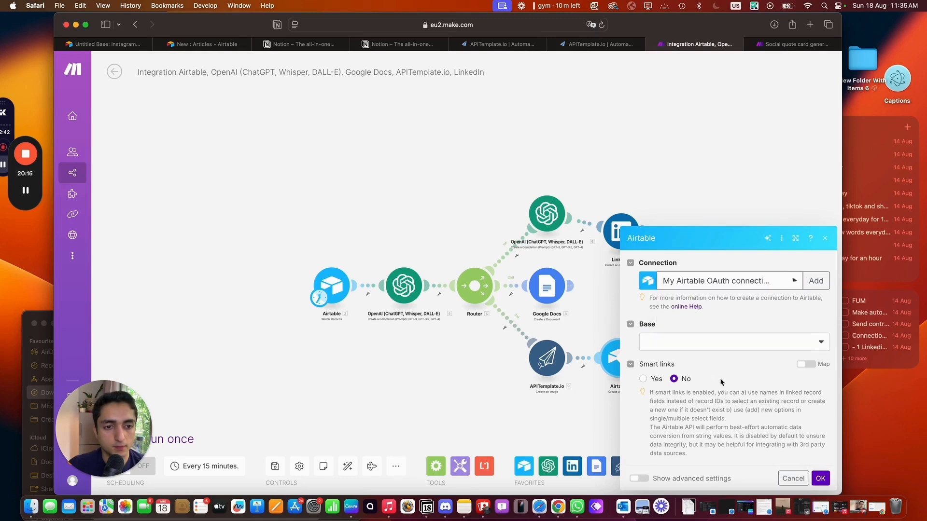
left_click(714, 339)
left_click(716, 365)
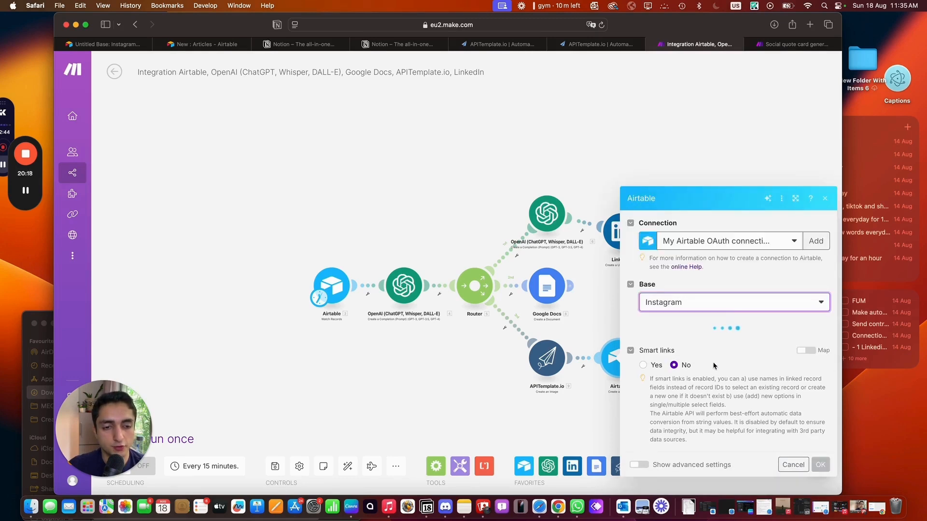
left_click(705, 342)
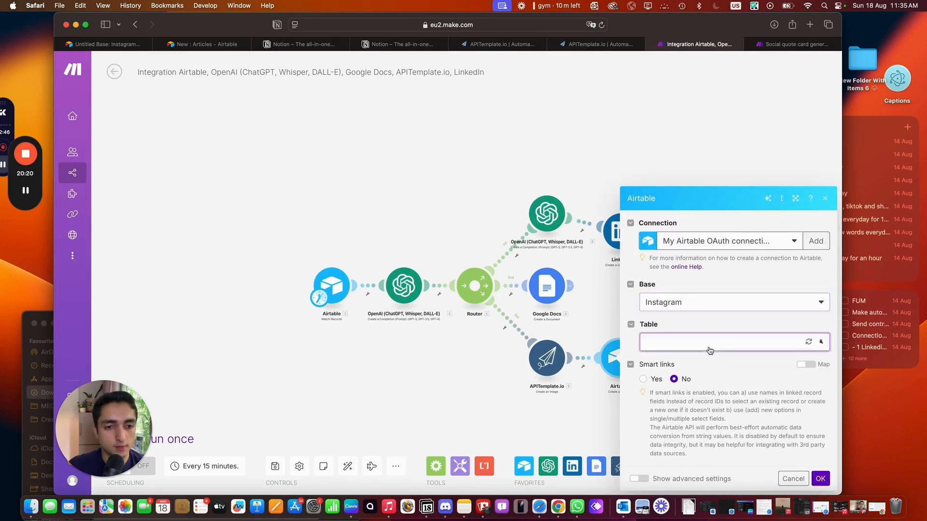
left_click(675, 376)
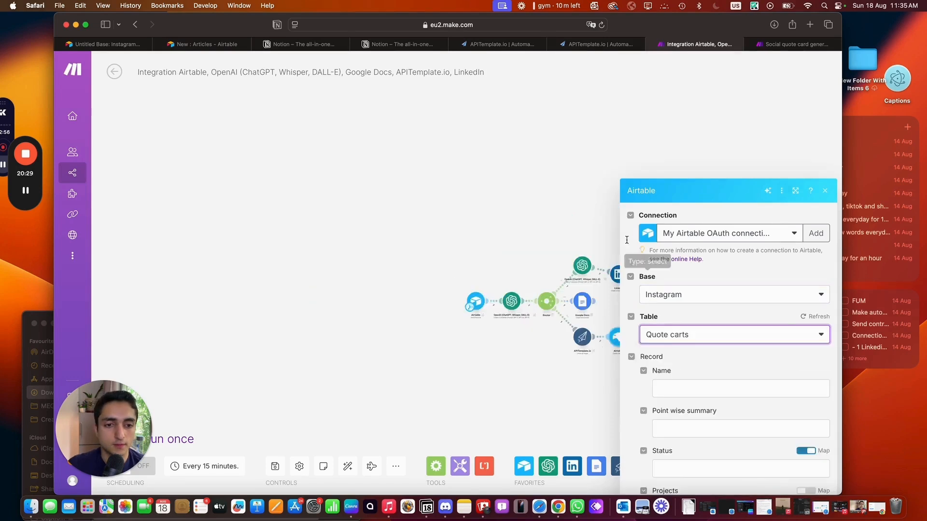
Map the record's Name to the Watch Records Name and its Point wise summary to the OpenAI Result
left_click(735, 267)
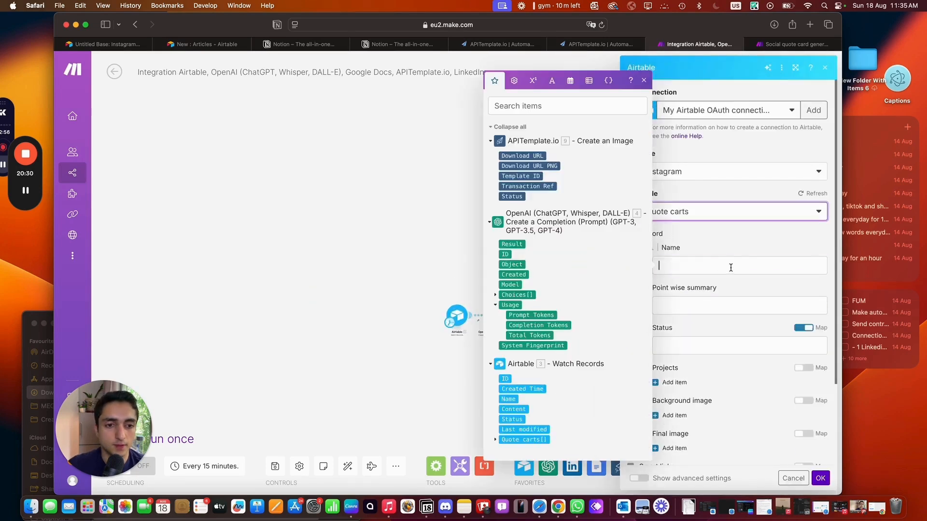
left_click(516, 399)
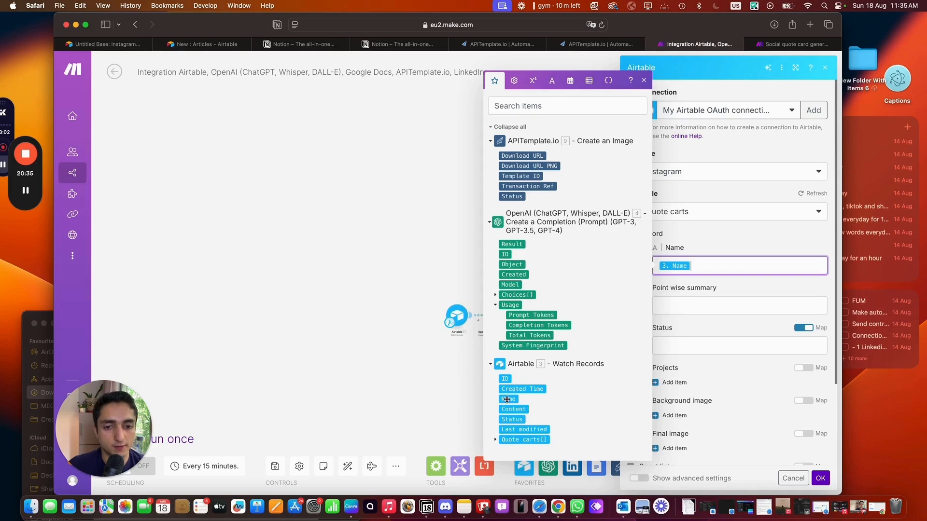
key("Tab")
left_click(507, 247)
type("G")
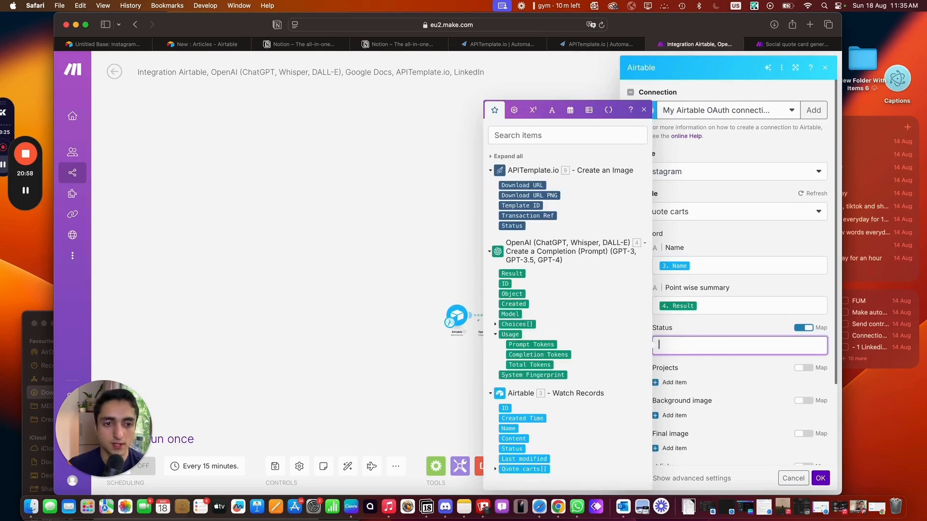
Add a Final image item to the record and map its File URL to APITemplate.io's Download URL PNG
scroll(724, 375, "down", 3)
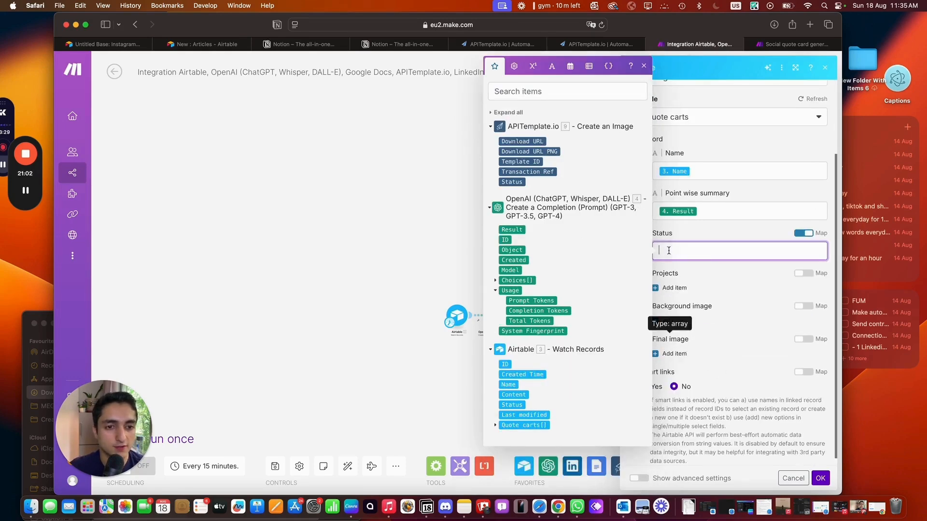
left_click(674, 356)
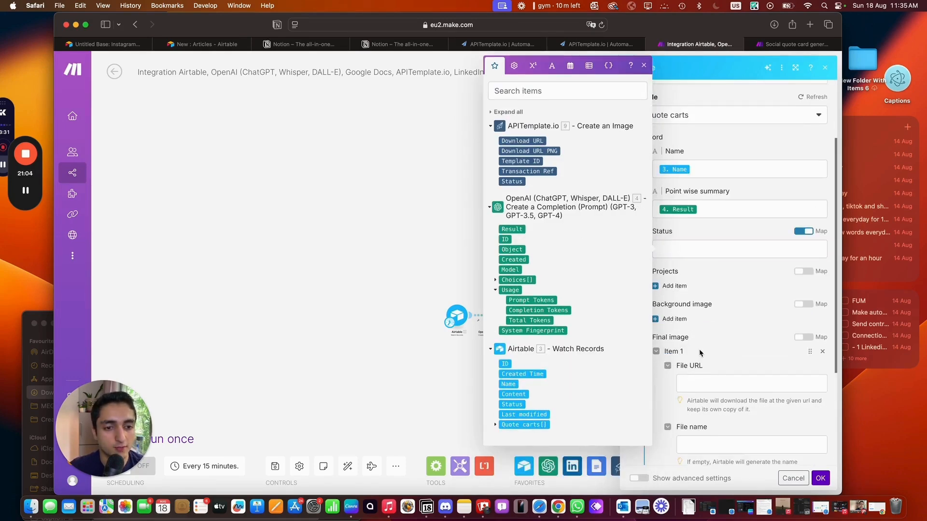
left_click(701, 365)
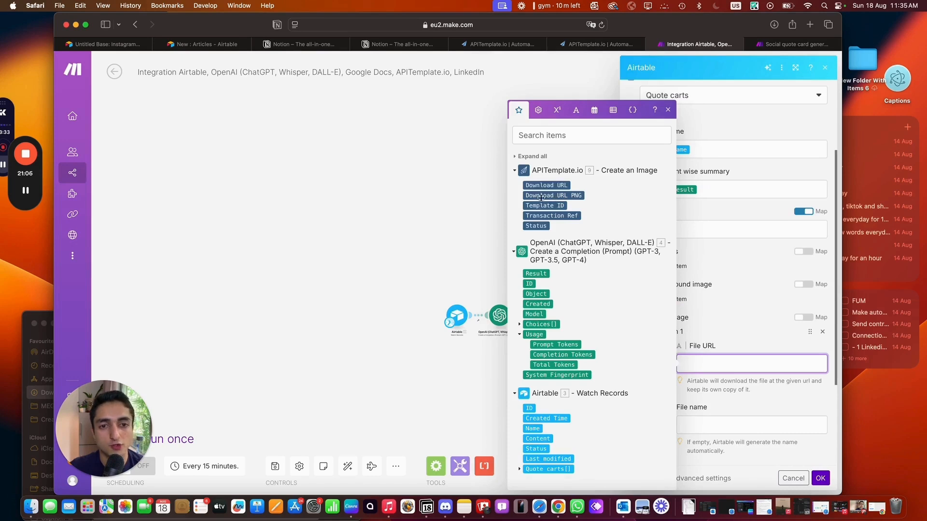
left_click_drag(556, 198, 741, 361)
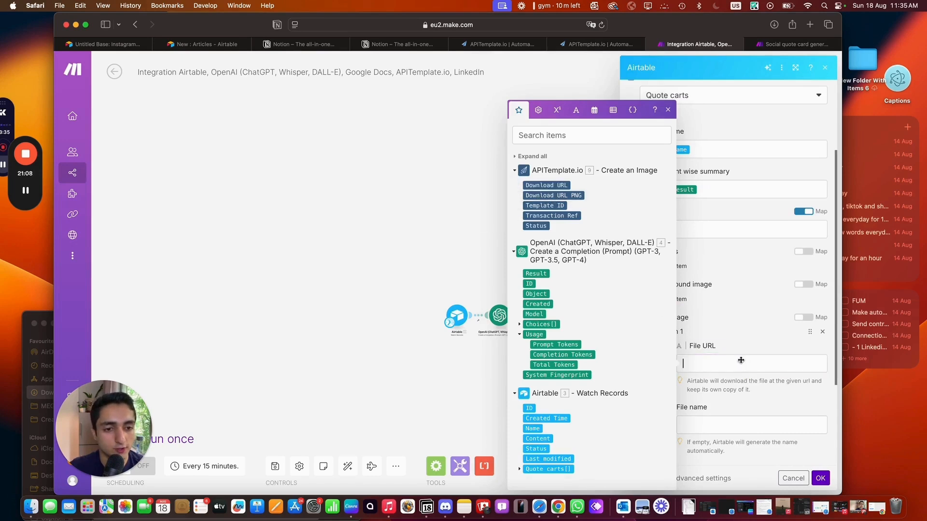
scroll(741, 381, "down", 1)
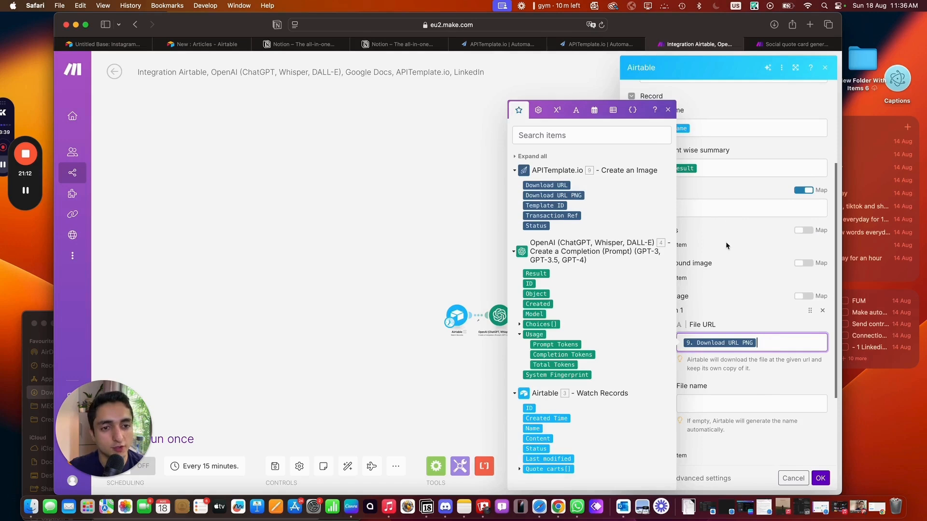
Add a Background image item to the record and save the Create a Record module
left_click(719, 221)
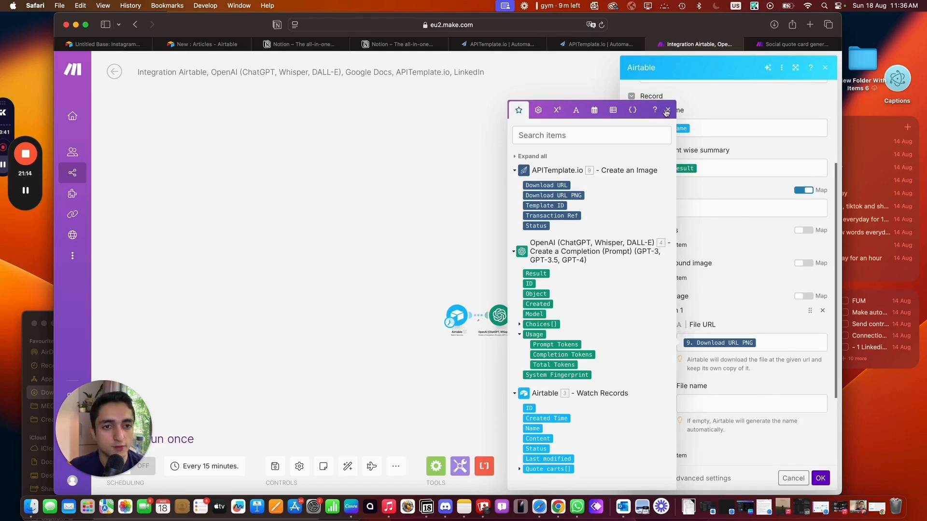
left_click(667, 111)
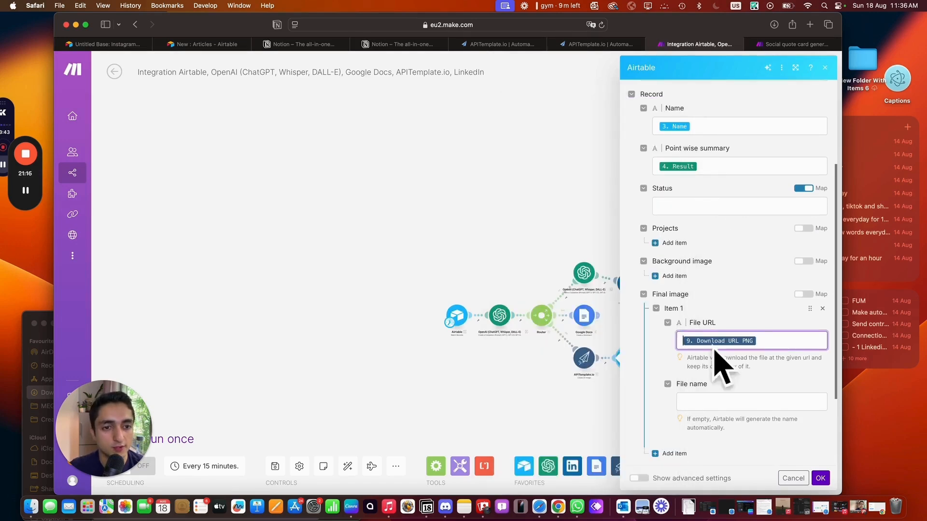
scroll(695, 338, "up", 4)
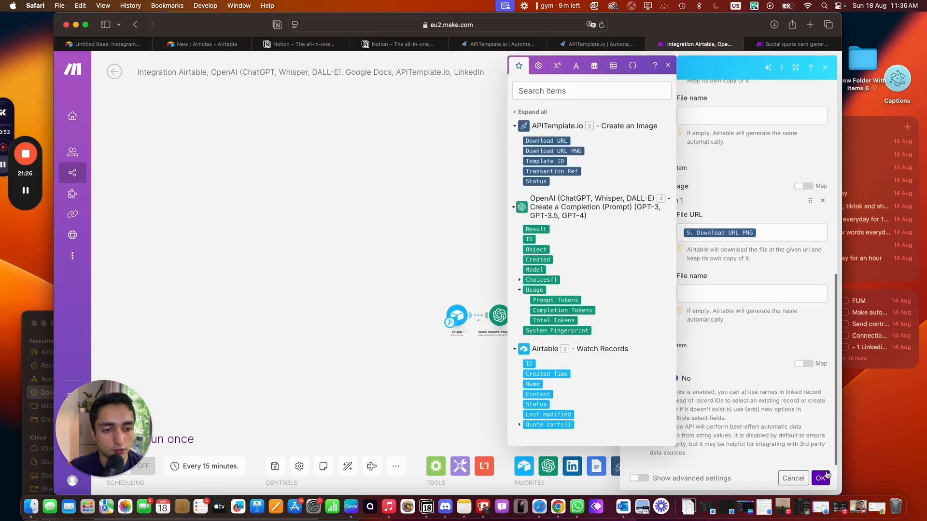
left_click(825, 477)
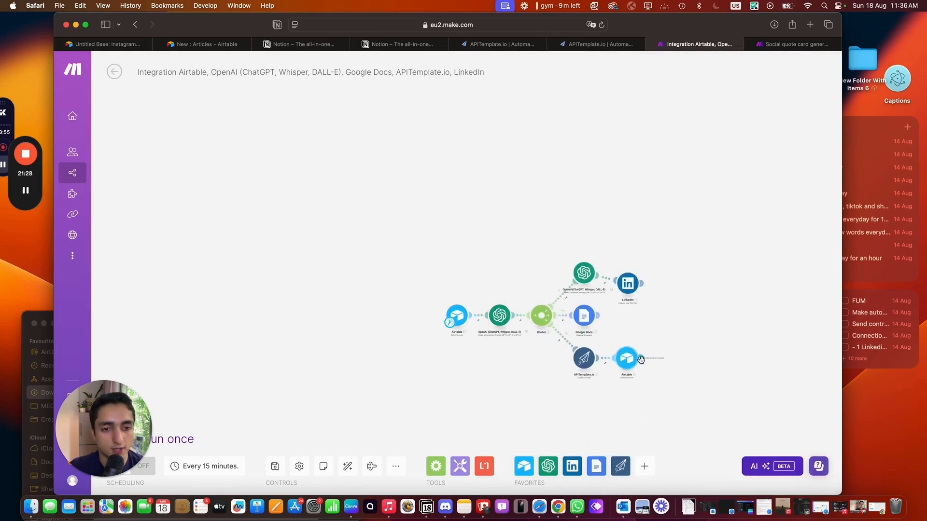
Add an Airtable Update a Record module after the Create a Record module
left_click(661, 360)
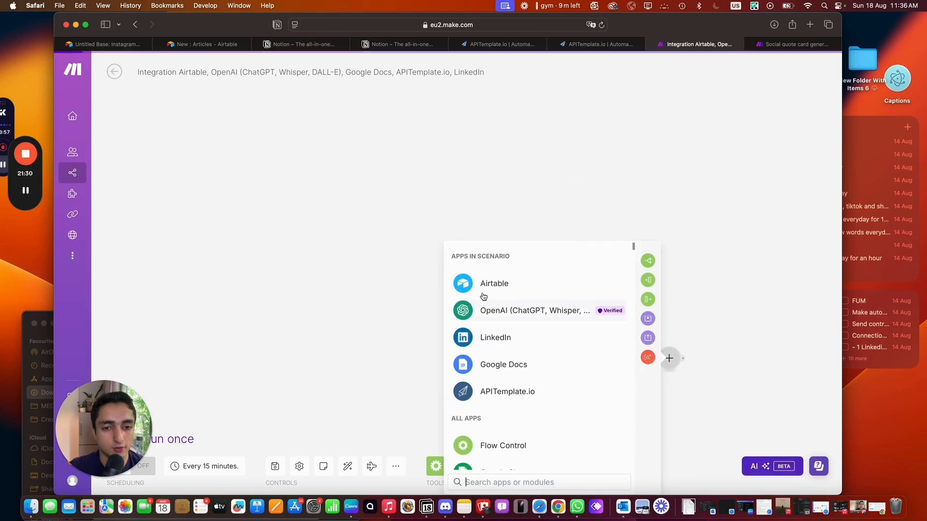
left_click(497, 285)
scroll(534, 385, "down", 3)
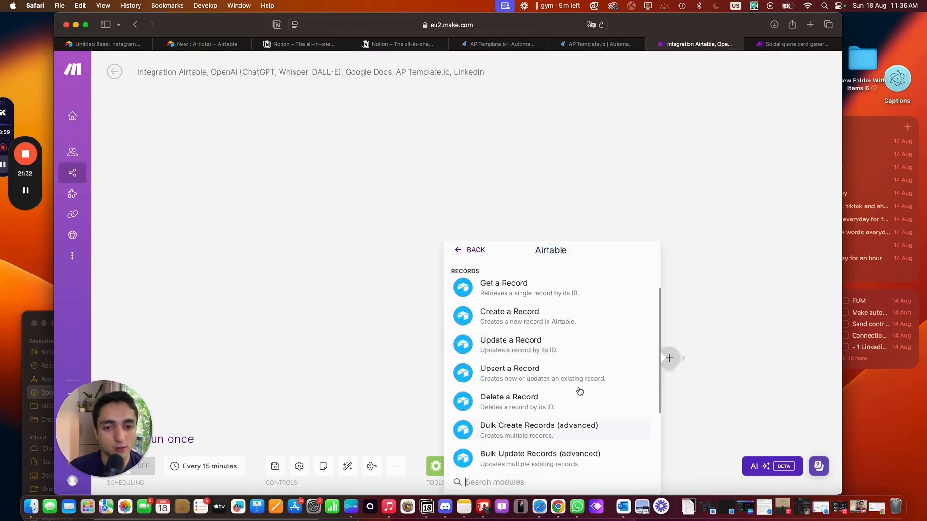
left_click(518, 351)
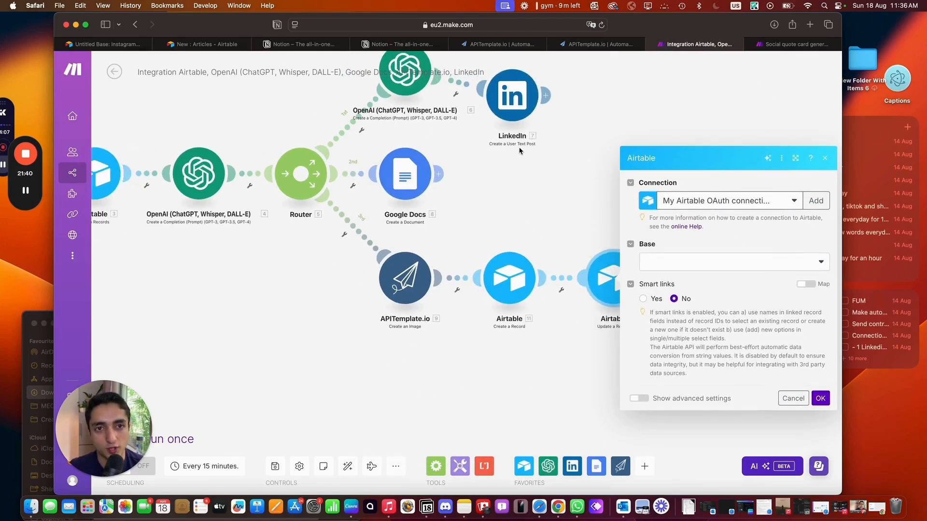
Check the Social quote card generator scenario and the Status field of the article tables in the New and Untitled Base Airtable bases
left_click(815, 47)
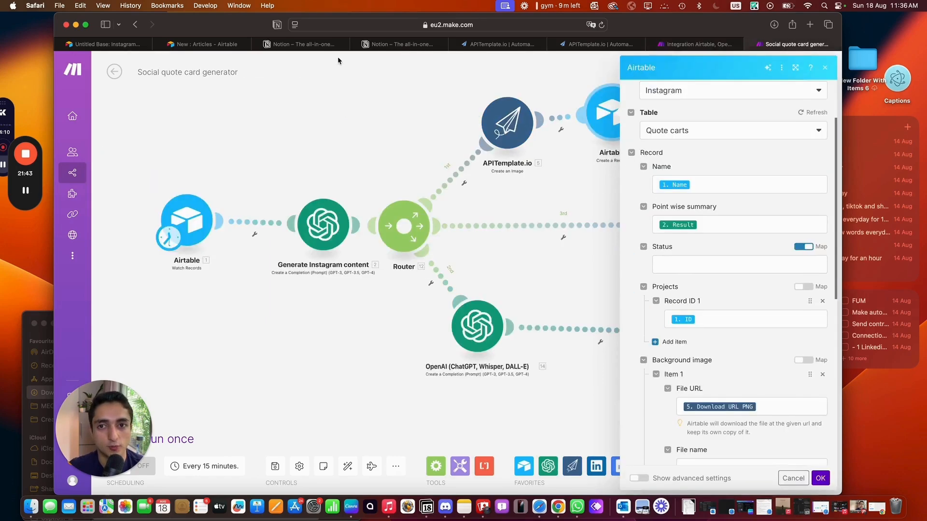
left_click(220, 46)
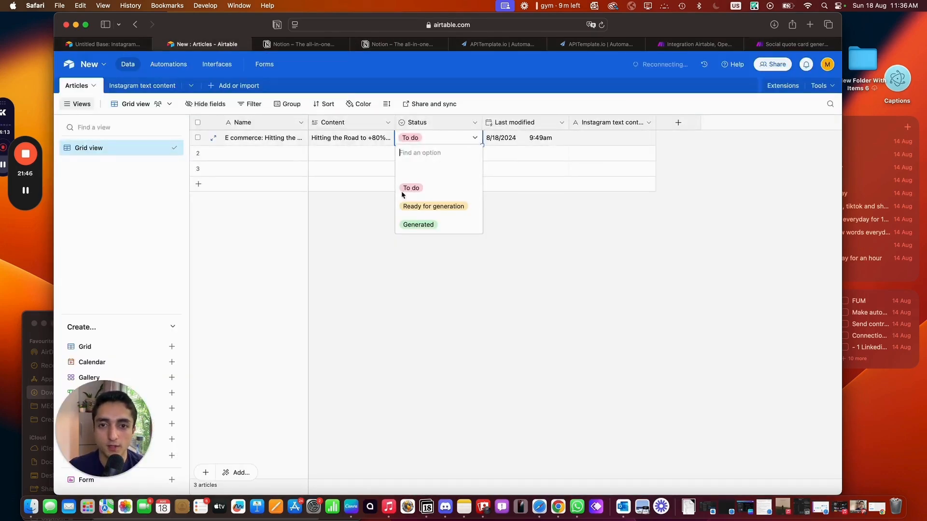
left_click(124, 43)
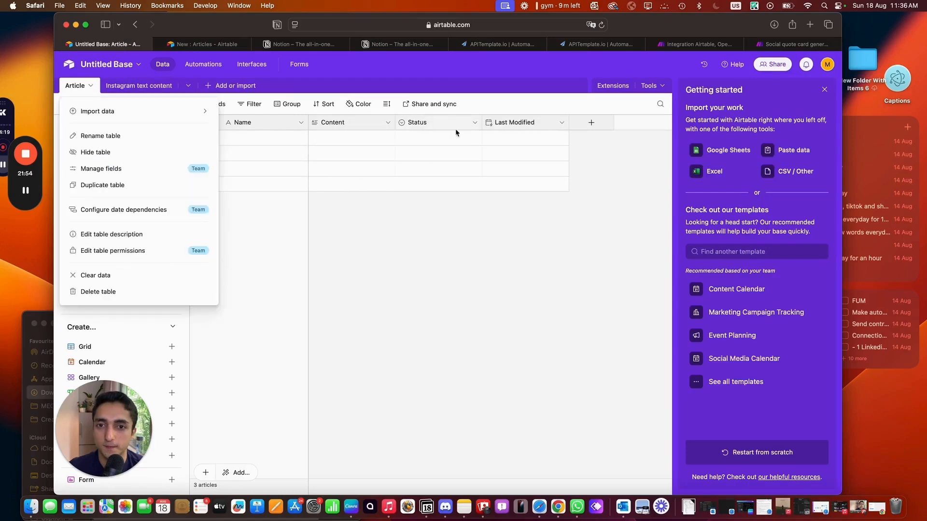
left_click(454, 138)
left_click(454, 138)
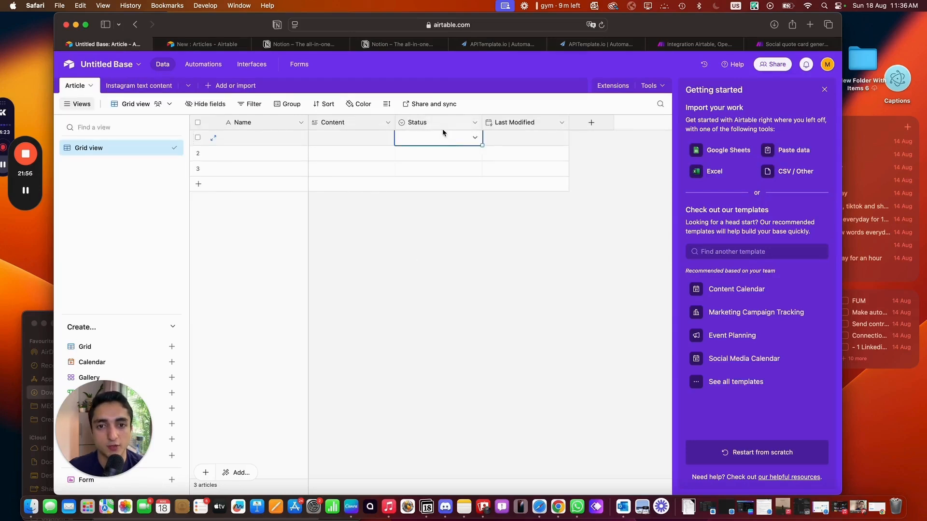
Review the Status options in the Untitled Base Article table and look over the Social quote card generator scenario
left_click(442, 129)
left_click(474, 139)
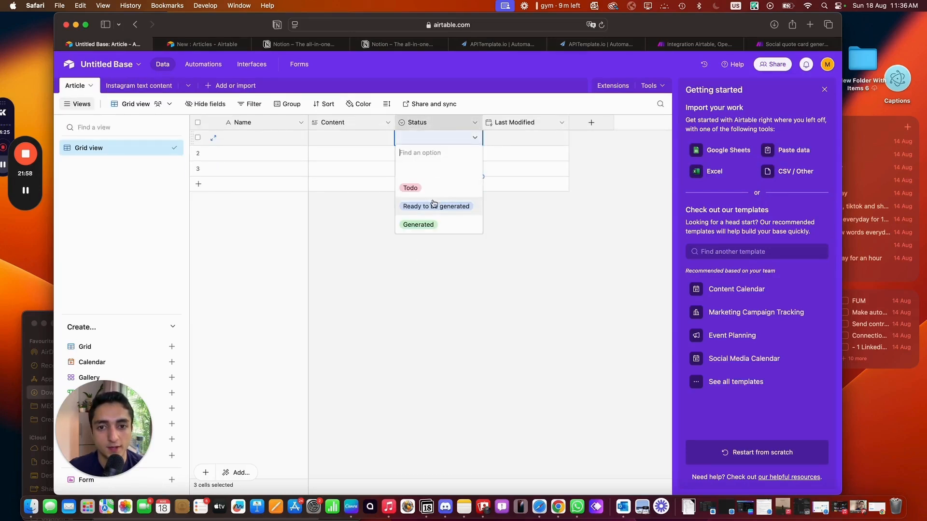
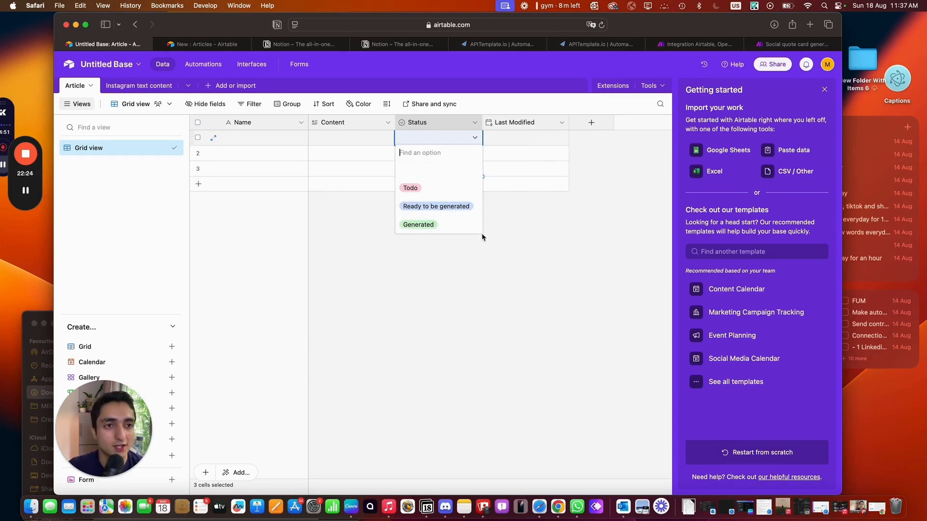
left_click(791, 48)
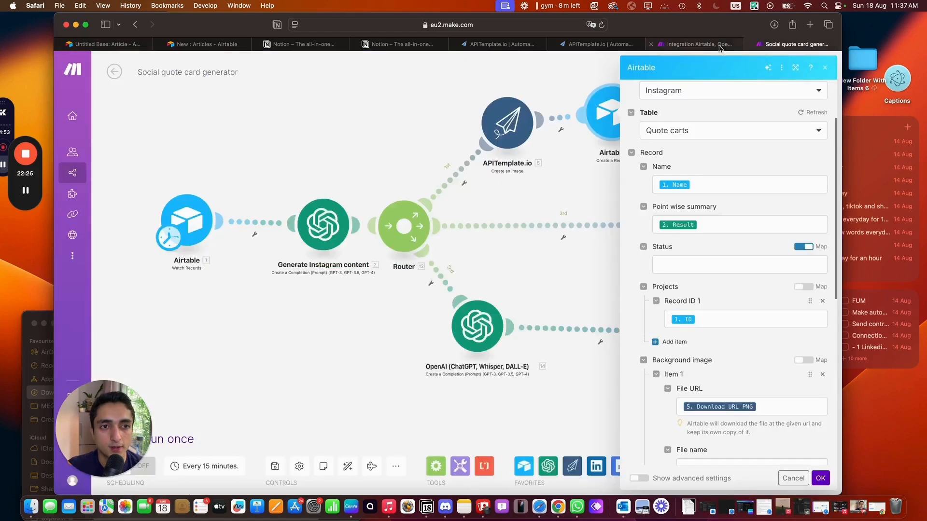
left_click(712, 45)
left_click(786, 43)
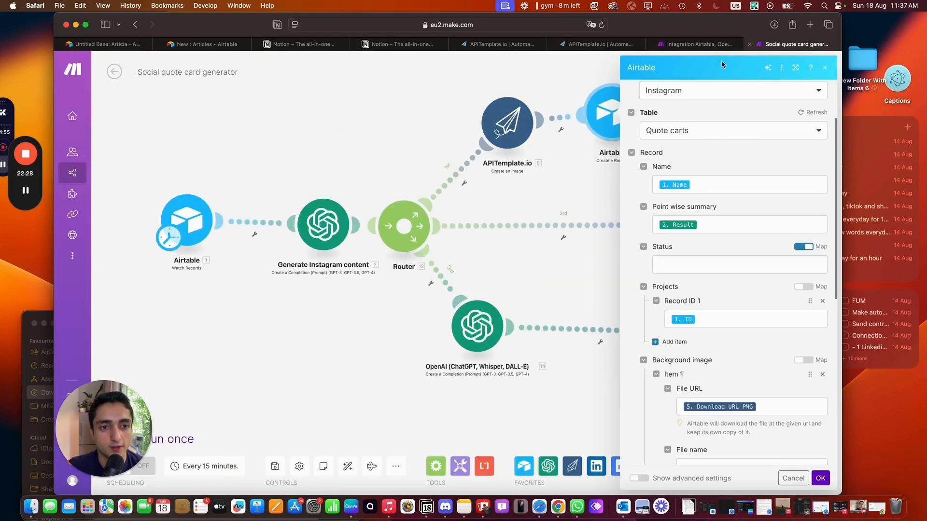
In the Update a Record module, choose the Instagram base and Projects table, and map Record ID to the Create a Record module's ID
left_click(710, 47)
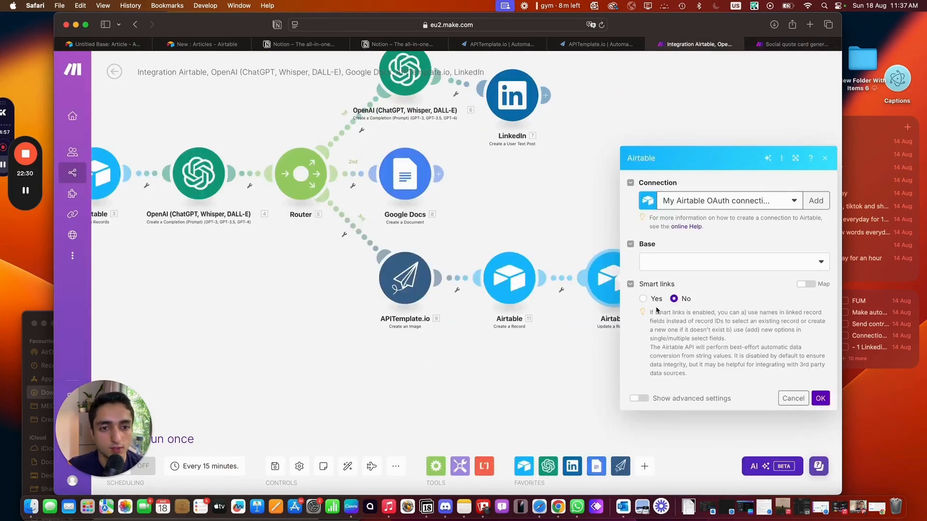
left_click(671, 260)
left_click(673, 279)
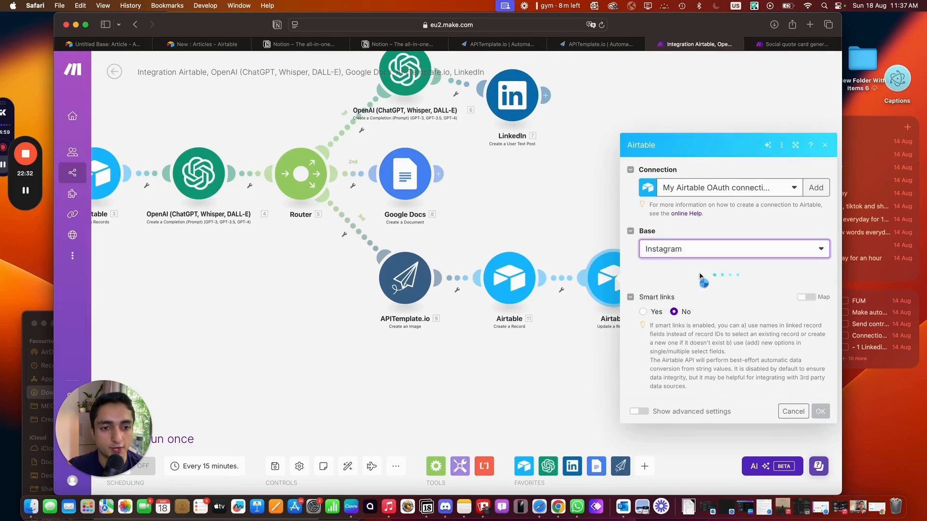
left_click(696, 234)
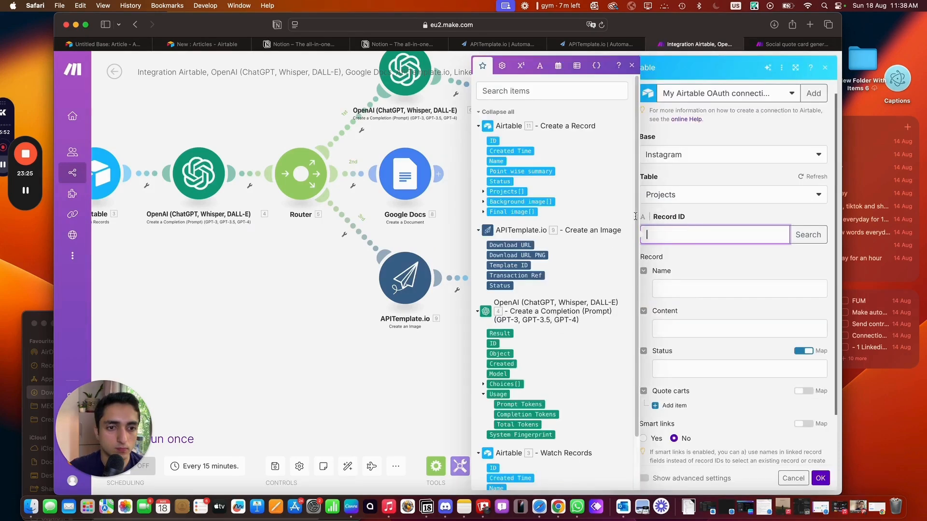
left_click_drag(498, 140, 659, 237)
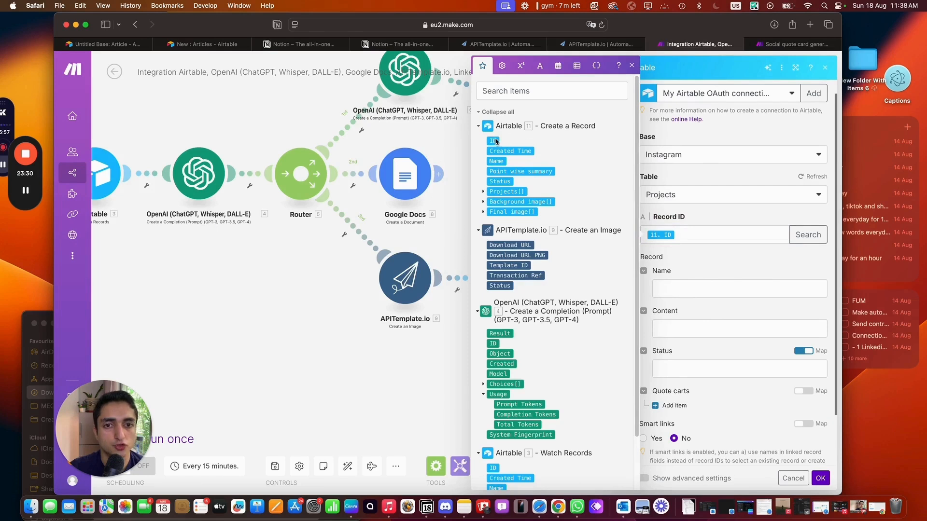
Set the Status field to Generated and save the Update a Record module
scroll(681, 245, "down", 2)
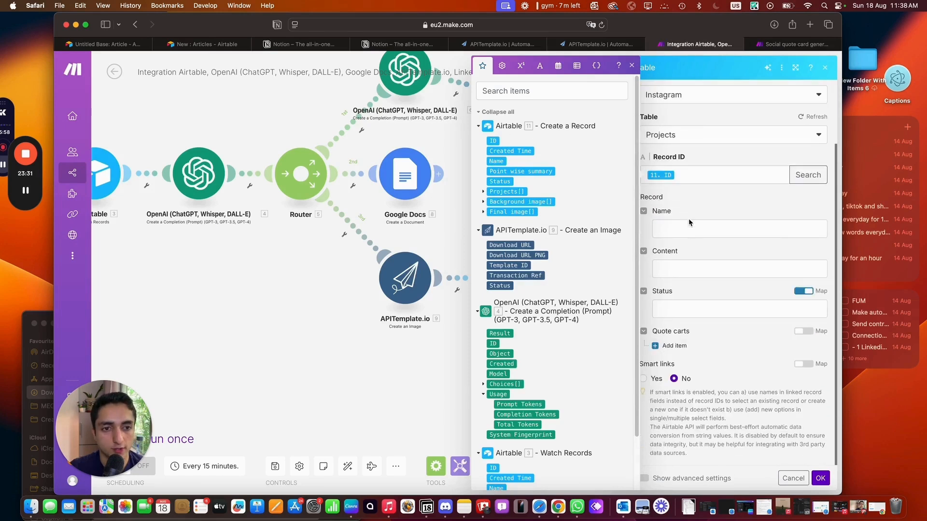
left_click(685, 308)
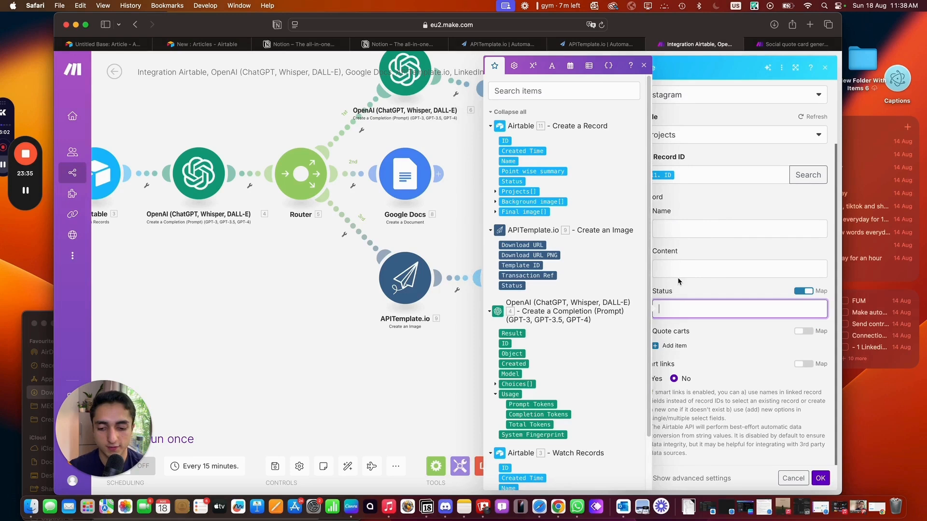
type("Gen")
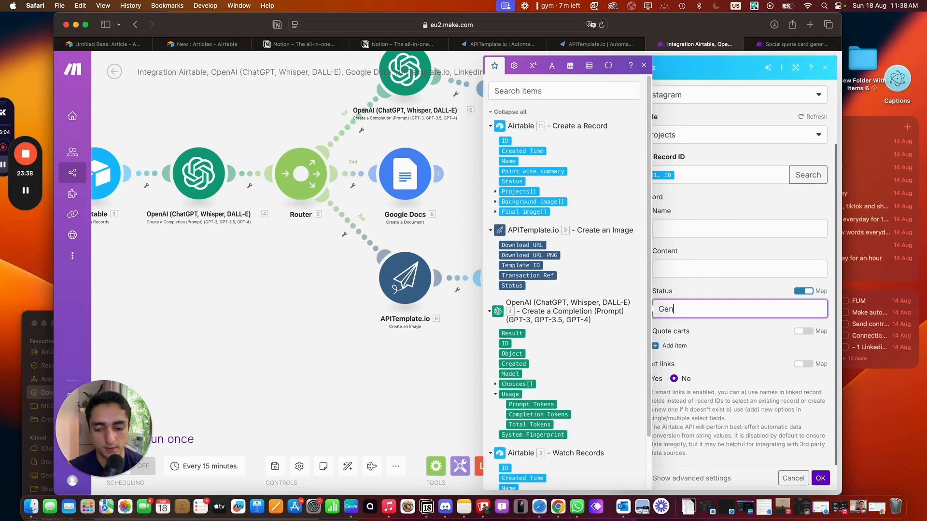
type("erated")
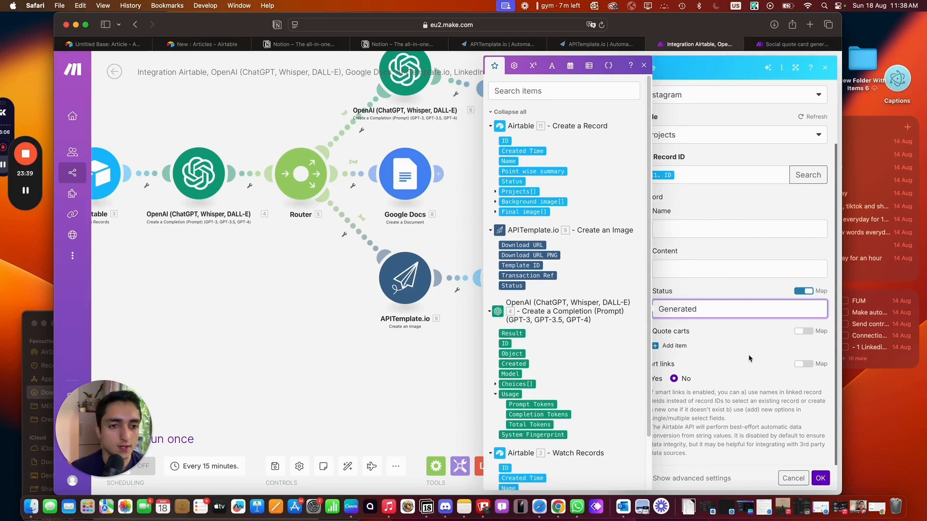
left_click(681, 168)
left_click(821, 478)
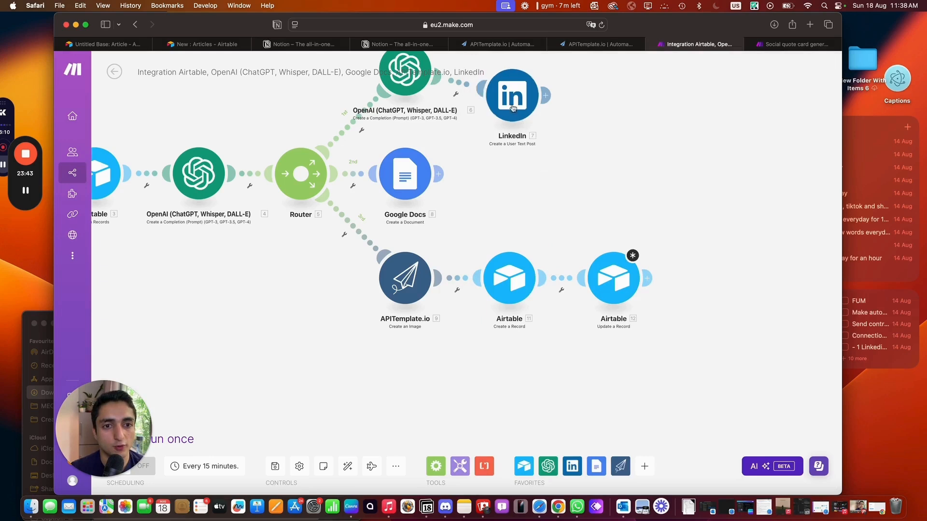
Rearrange the scenario by moving the Google Docs and LinkedIn modules farther away from the router
left_click(613, 286)
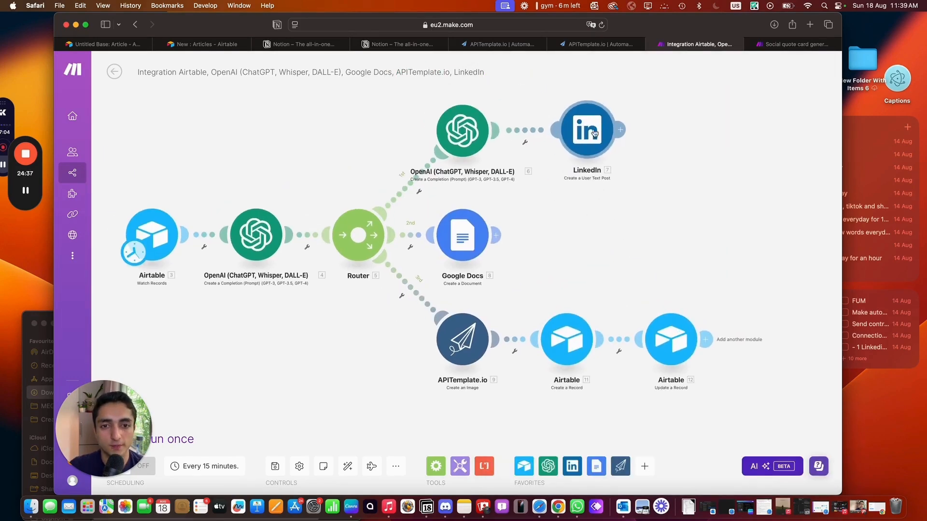
left_click_drag(463, 236, 566, 236)
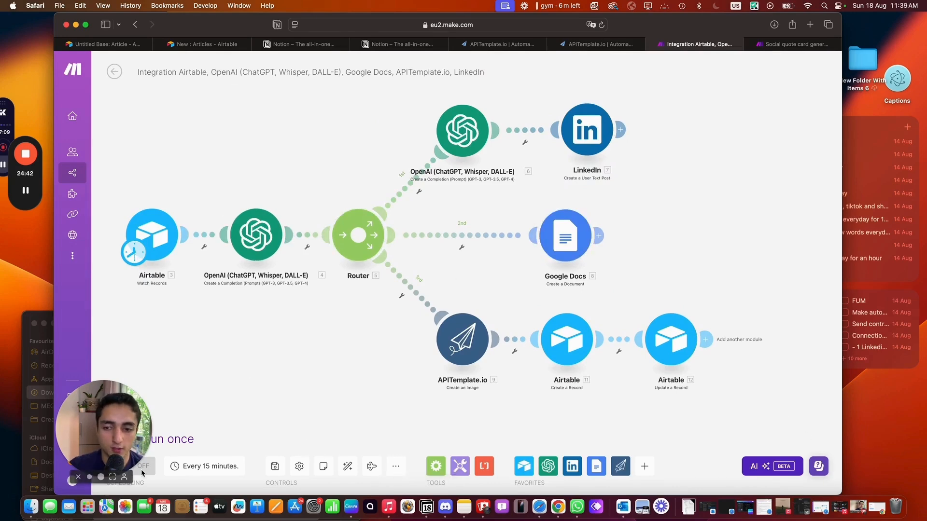
right_click(152, 264)
left_click(305, 341)
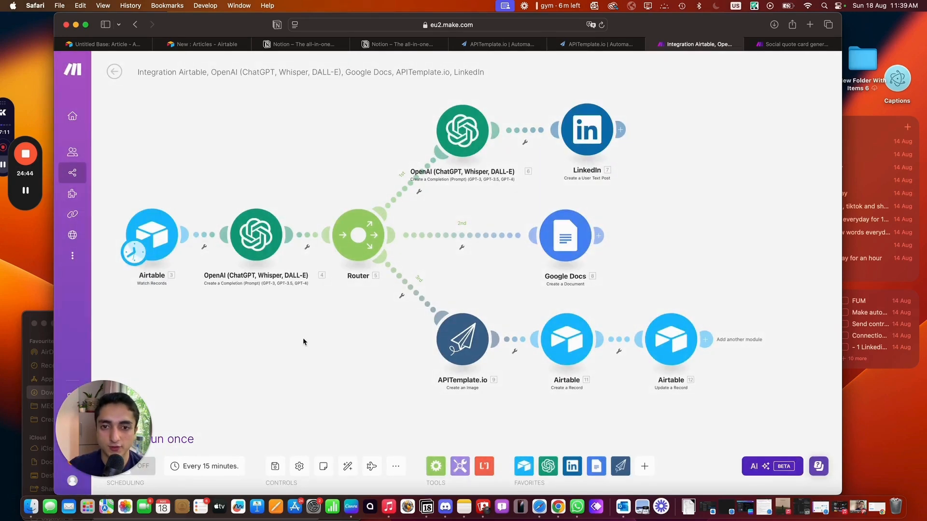
left_click_drag(587, 137, 607, 138)
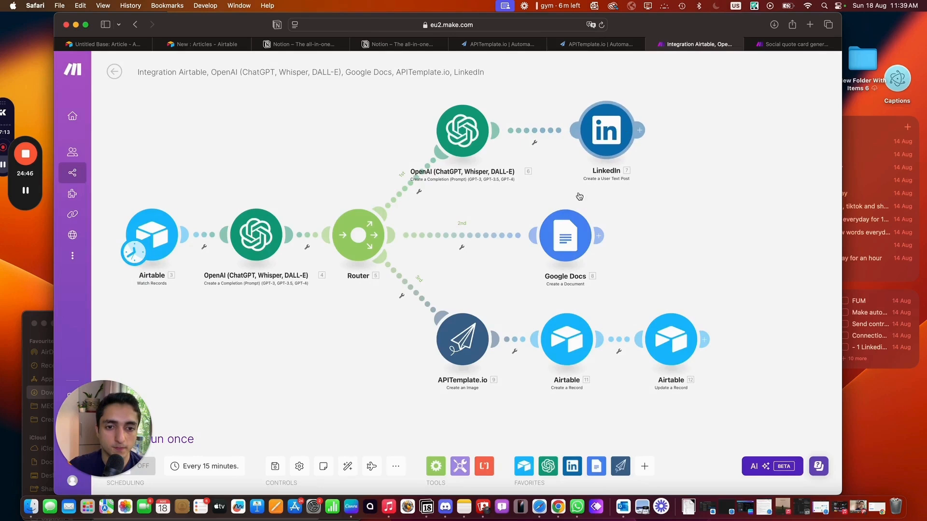
left_click_drag(566, 236, 624, 236)
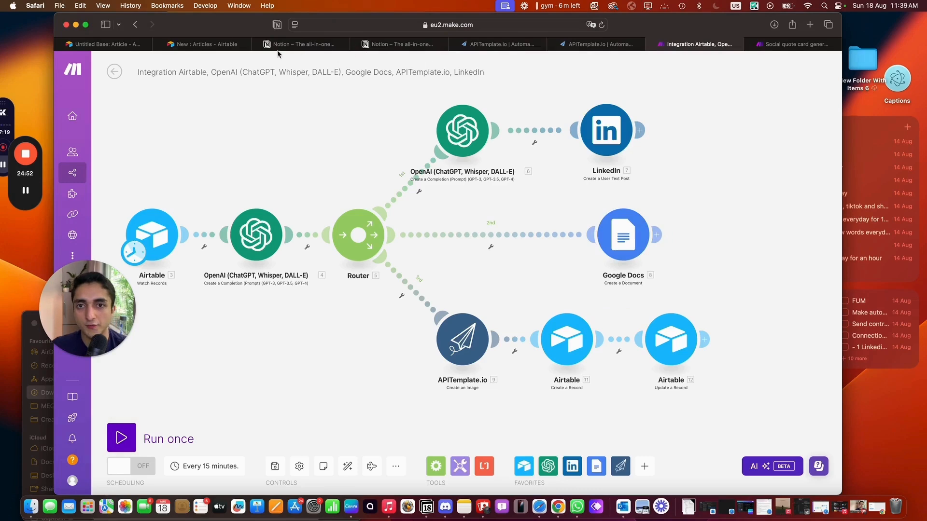
In the Untitled Base Article table, set the first record's Status to Ready to be generated
left_click(222, 44)
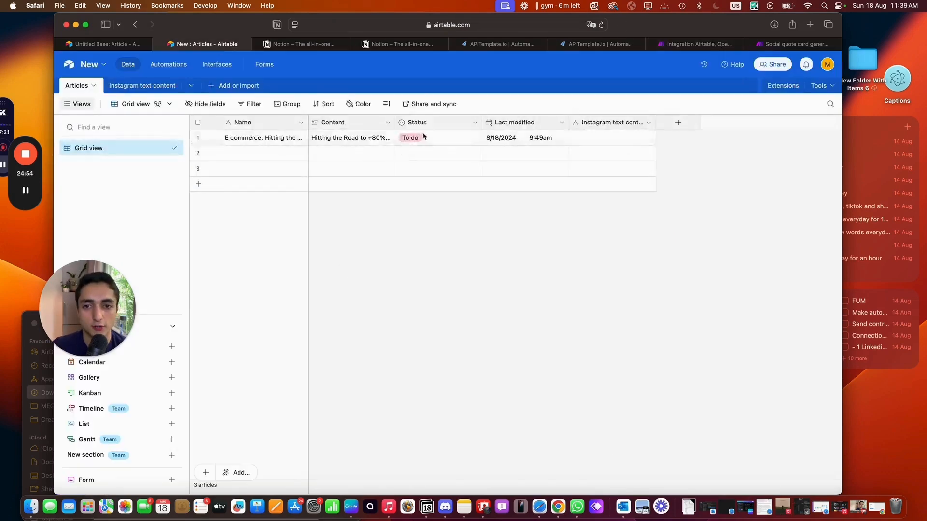
left_click(116, 42)
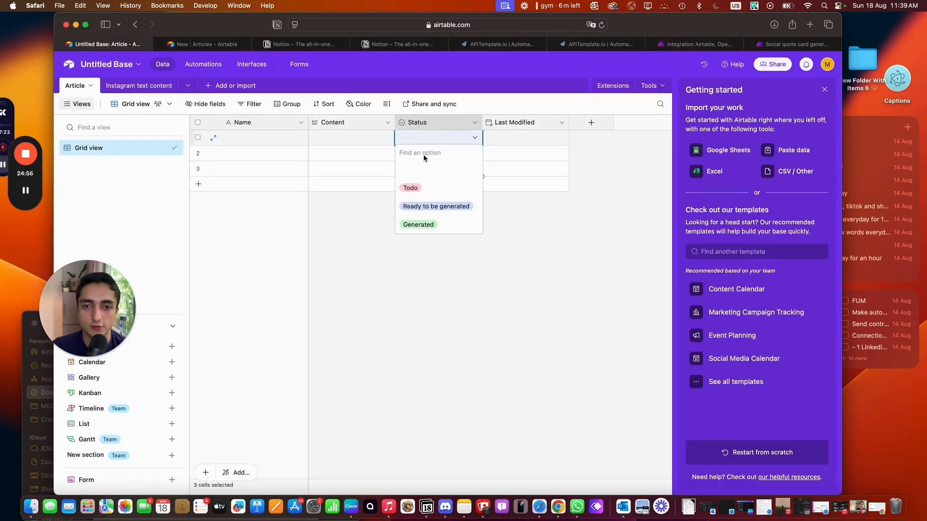
left_click(435, 206)
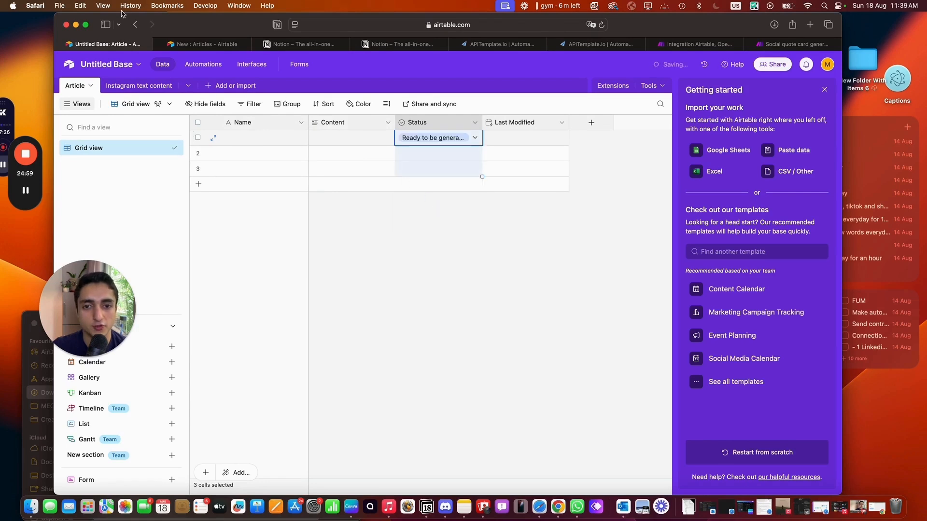
left_click(465, 201)
left_click(265, 139)
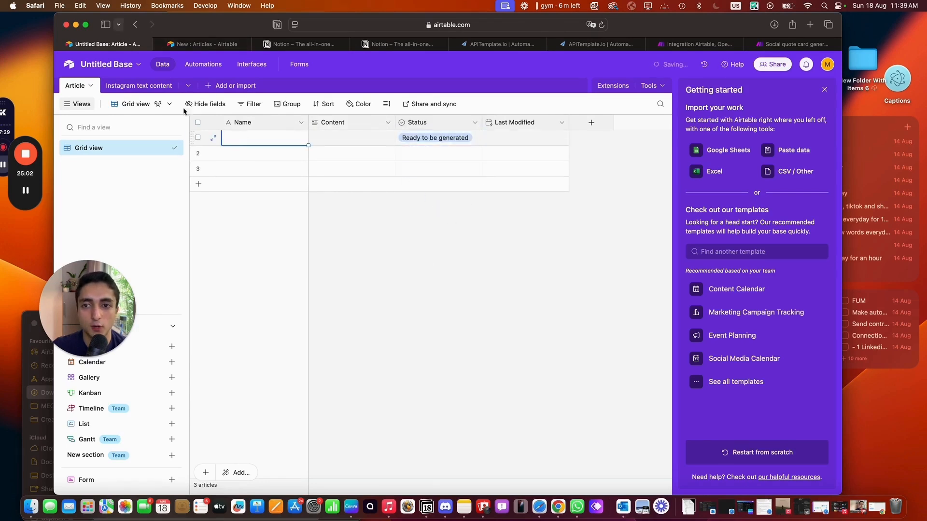
In the Instagram base's Projects table, set the fourth record's Status to Ready for generation
left_click(194, 44)
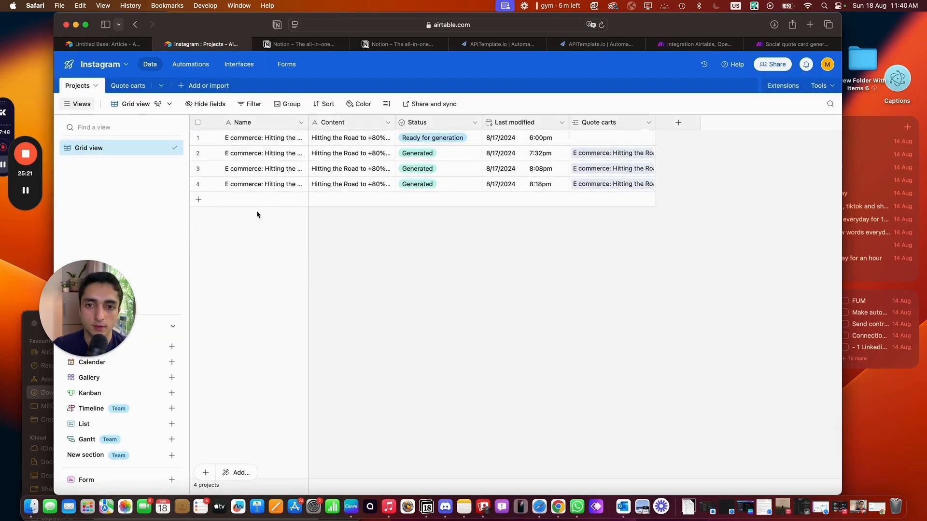
left_click(418, 188)
left_click(418, 188)
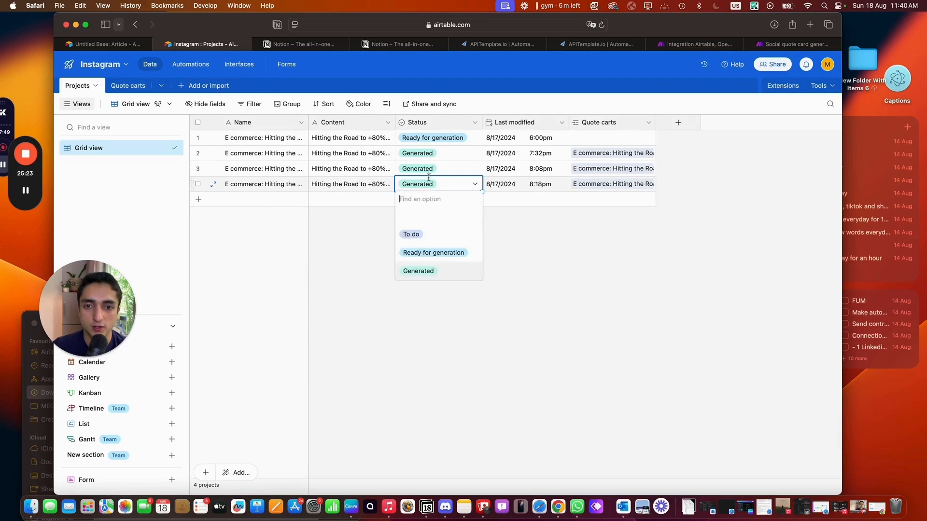
left_click(439, 252)
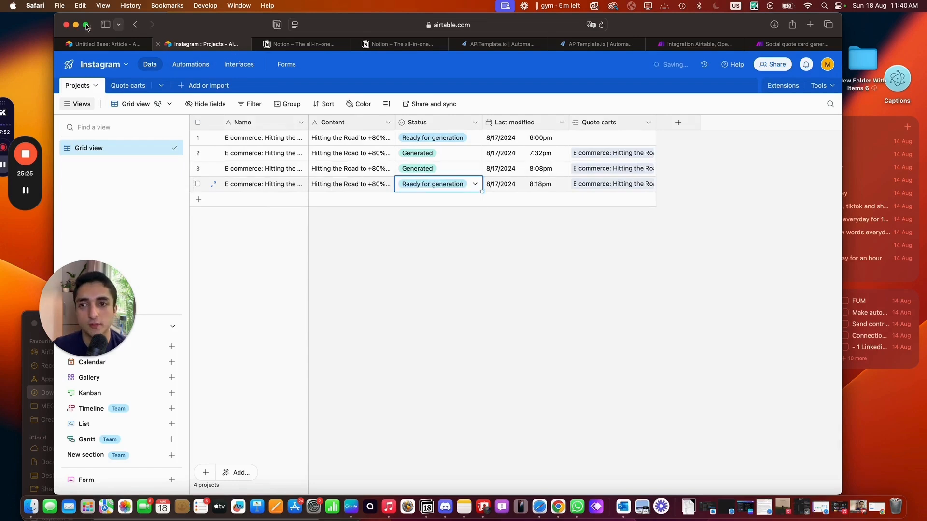
Switch to the Social quote card generator scenario in Make and run it once
left_click(89, 47)
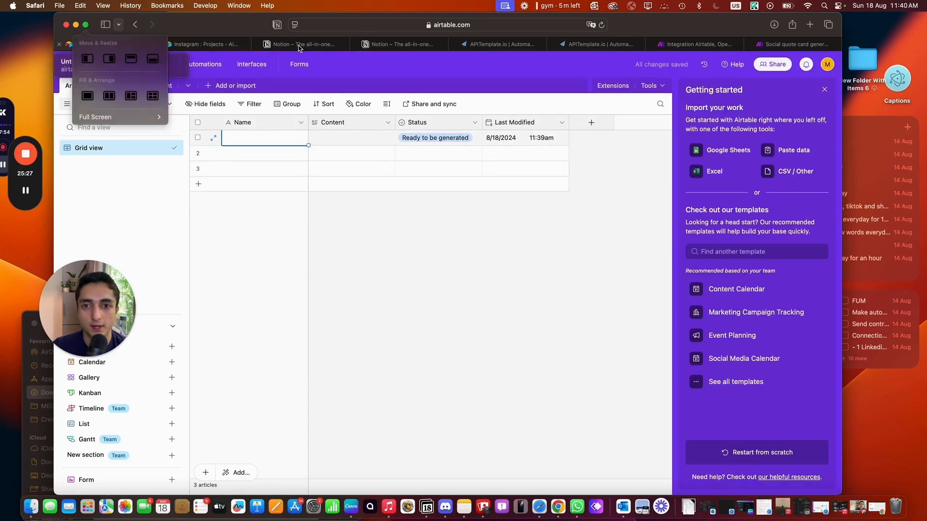
left_click(797, 44)
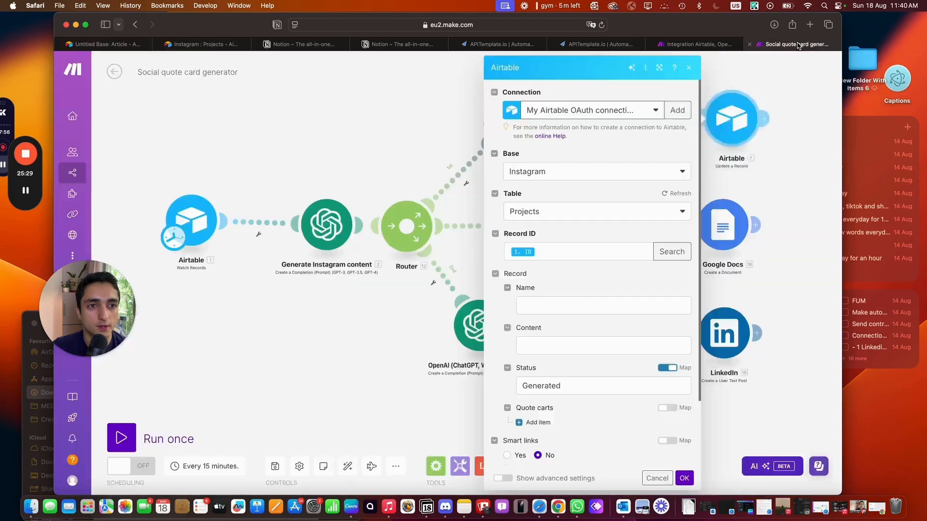
left_click(145, 439)
Open linkedin.com in a new tab, view the newest post in the profile's Activity section and delete it
left_click(812, 24)
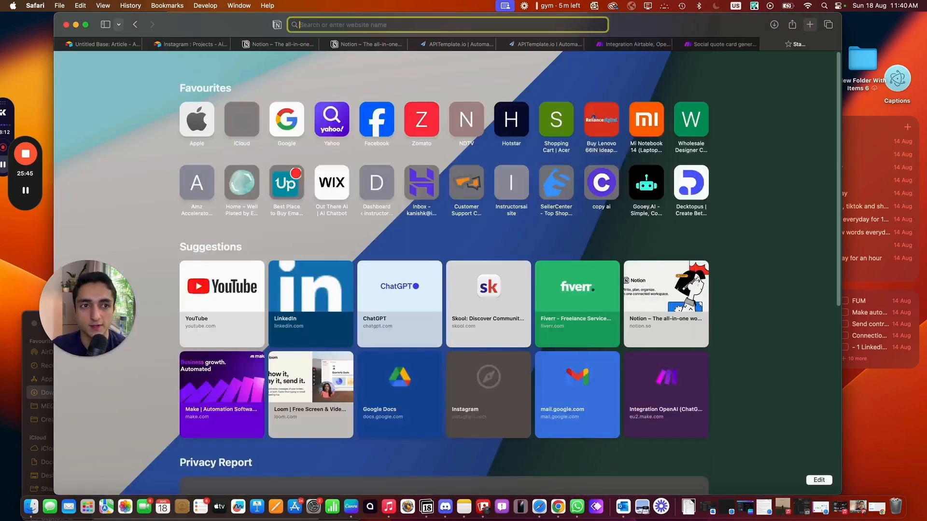
type("linkedin.com")
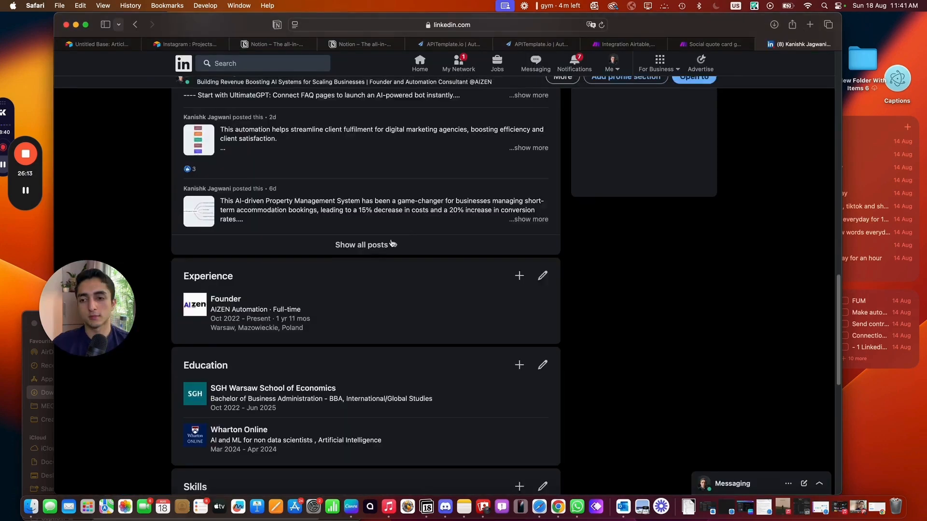
scroll(323, 268, "up", 3)
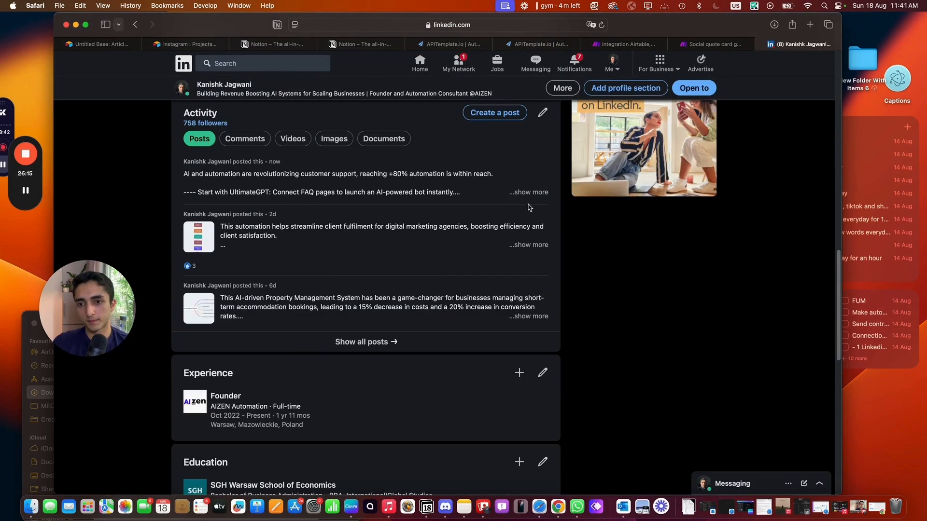
left_click(525, 197)
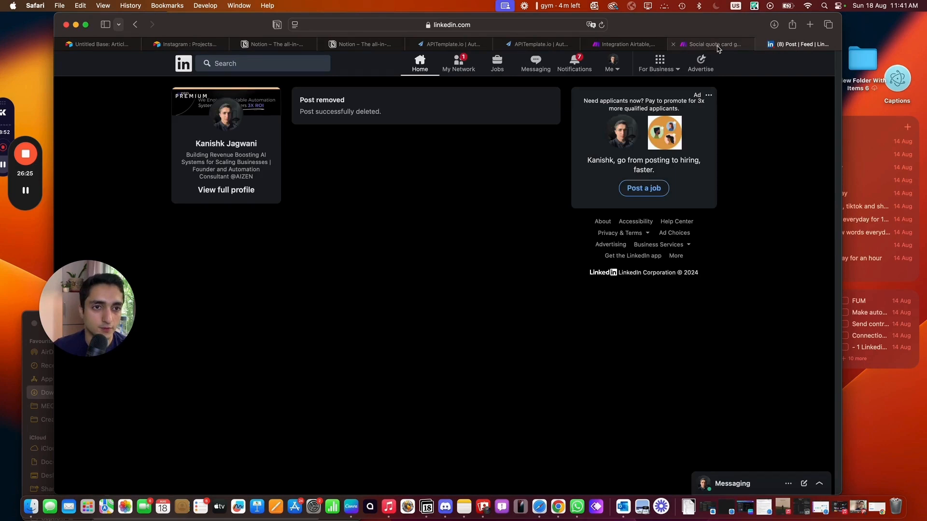
Check the Social quote card generator's completed run and the record statuses in the Instagram base's Projects table
left_click(714, 44)
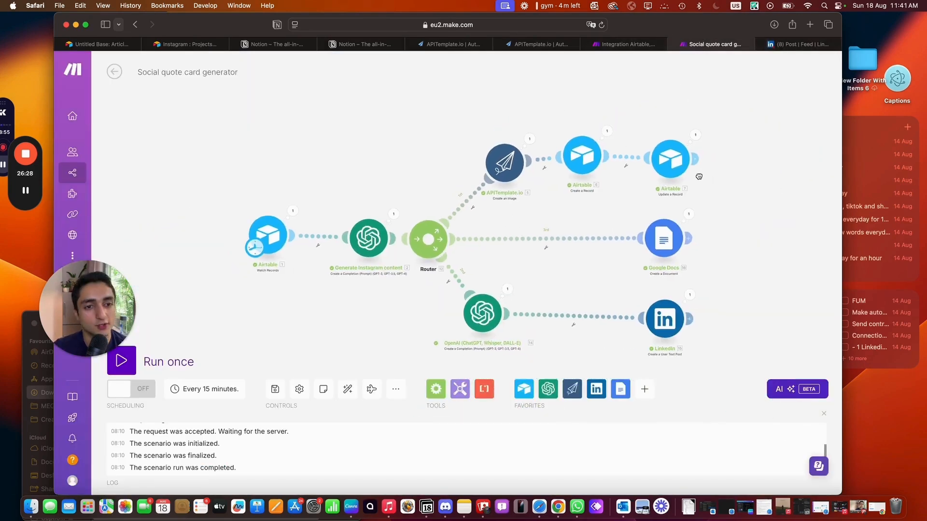
left_click_drag(699, 177, 668, 176)
scroll(326, 155, "down", 2)
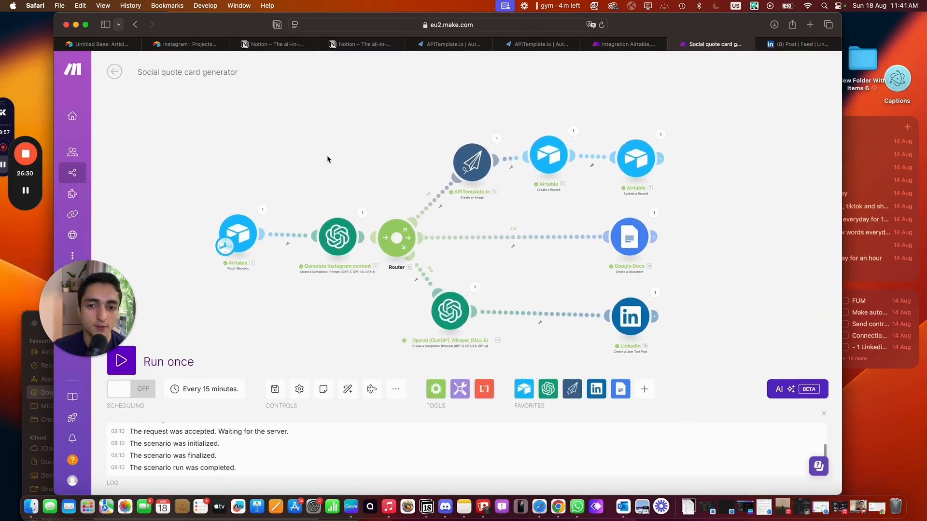
left_click_drag(682, 191, 617, 186)
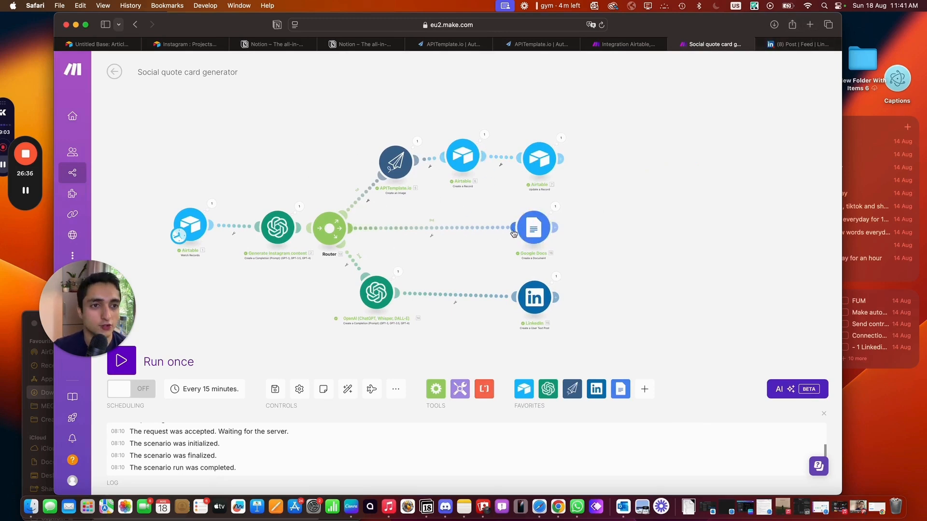
left_click(188, 45)
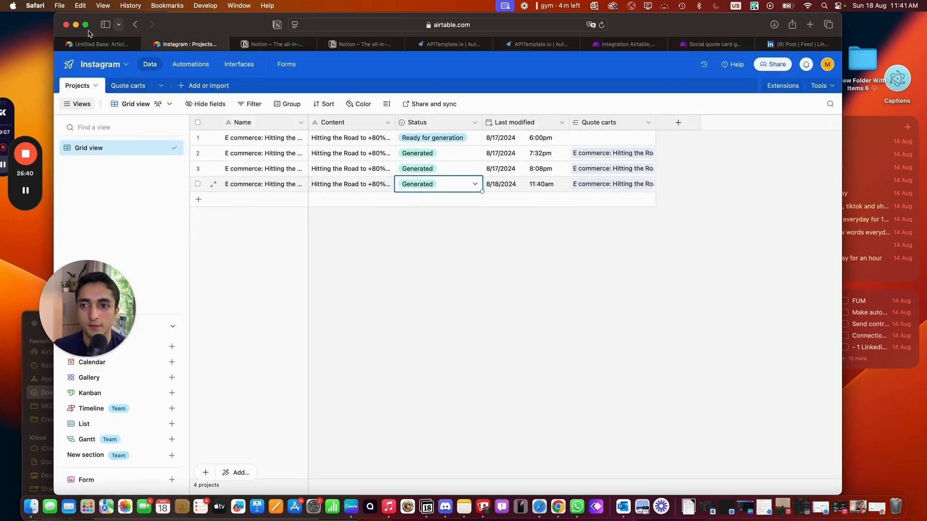
Examine the twelfth record's Final image in the Instagram base's Quote carts table and close that base
left_click(116, 85)
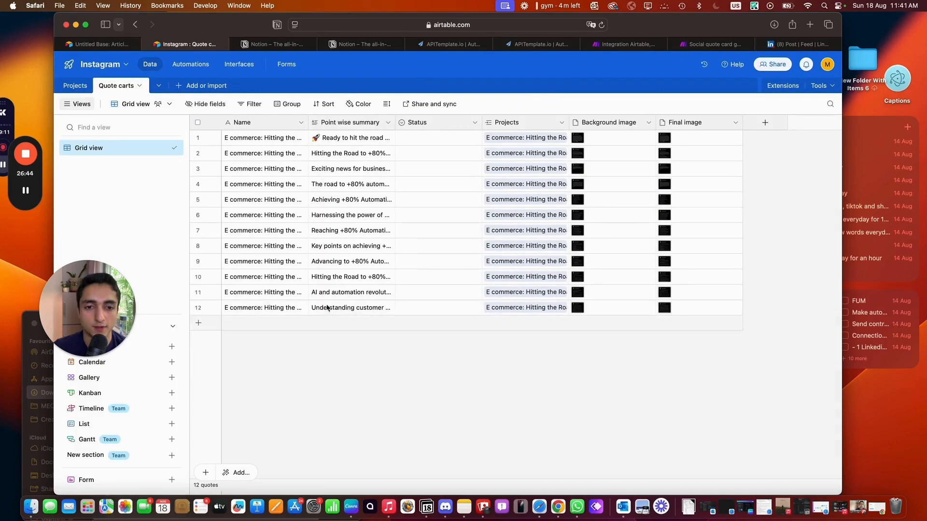
left_click(666, 309)
left_click(666, 309)
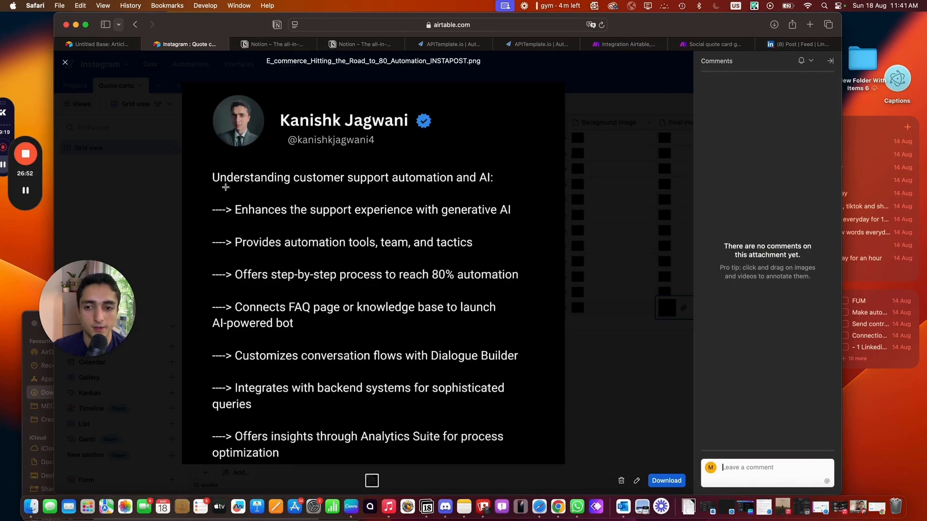
left_click_drag(230, 166, 402, 392)
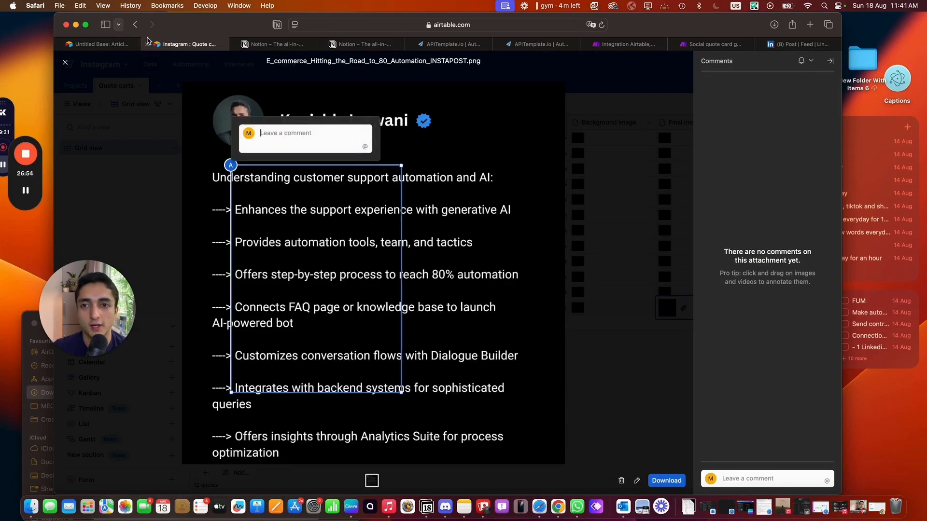
left_click(146, 44)
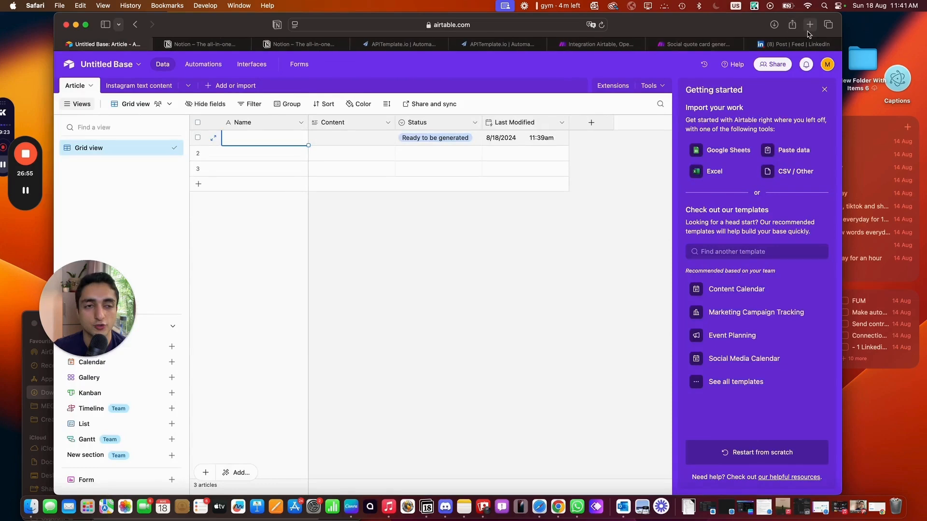
Open Google Docs in a new tab and read the most recent X POST document about E commerce automation
left_click(810, 24)
type("do")
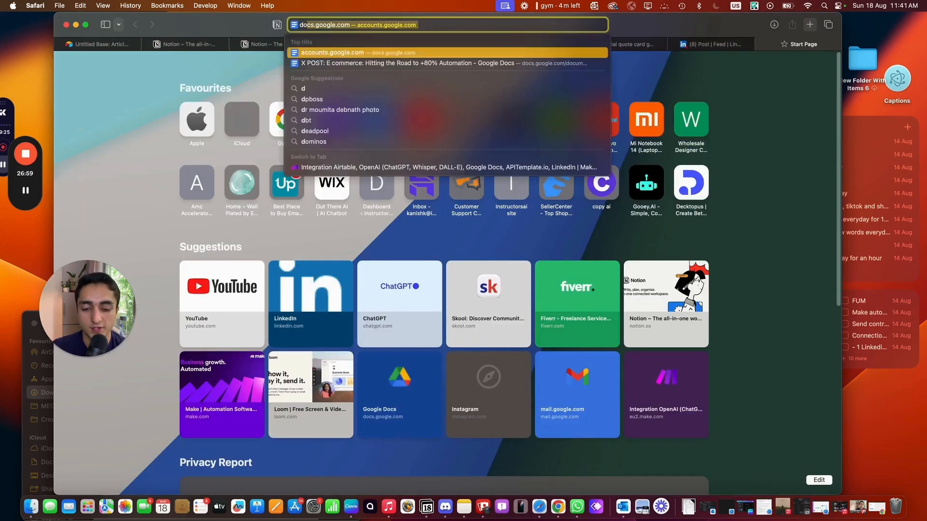
key("Return")
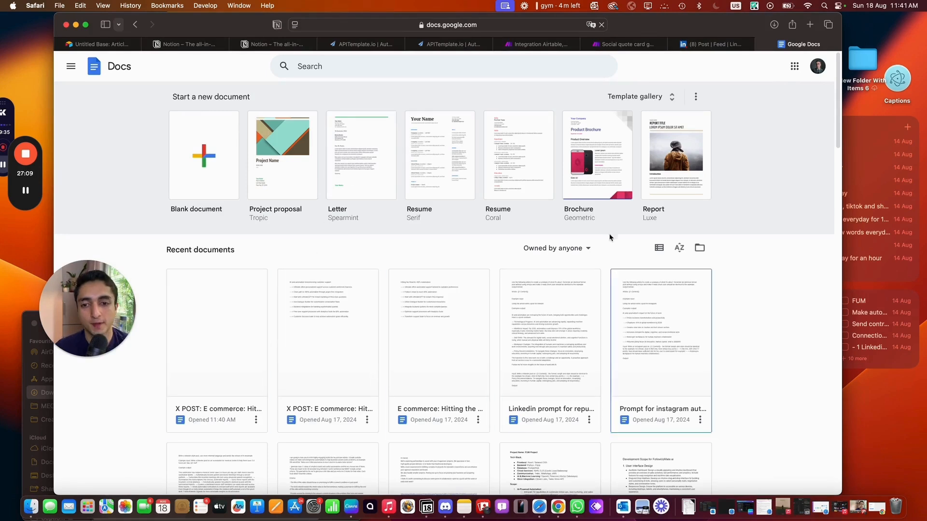
left_click(220, 372)
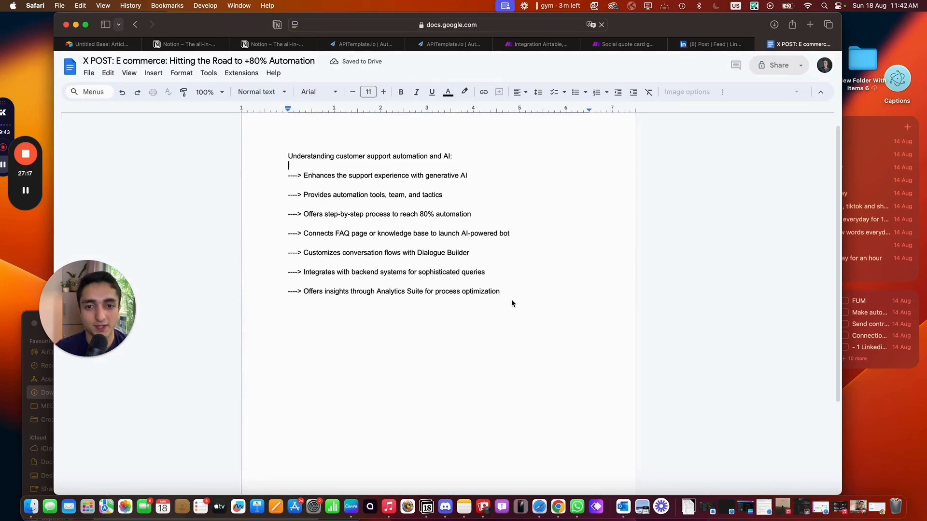
left_click(550, 310)
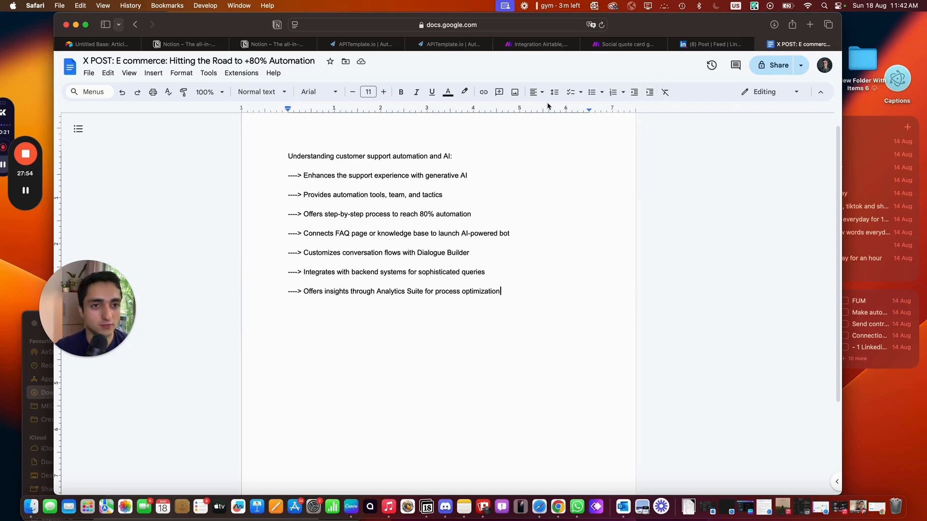
Return to Make and examine the three router branches of the Social quote card generator scenario
left_click(541, 44)
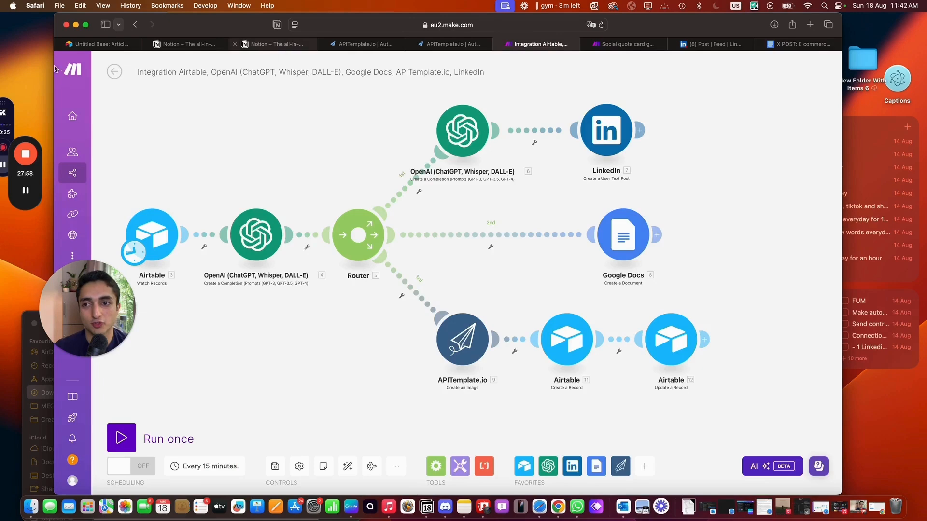
left_click(273, 44)
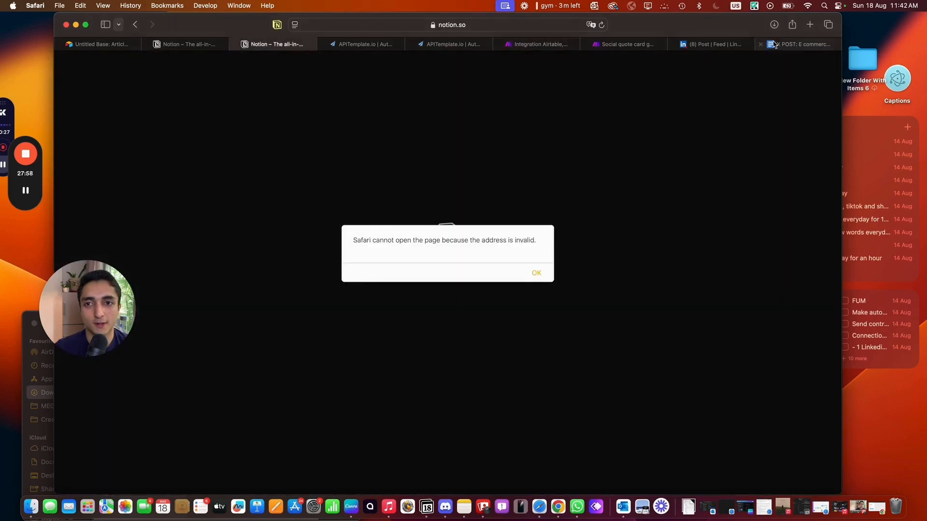
left_click(627, 44)
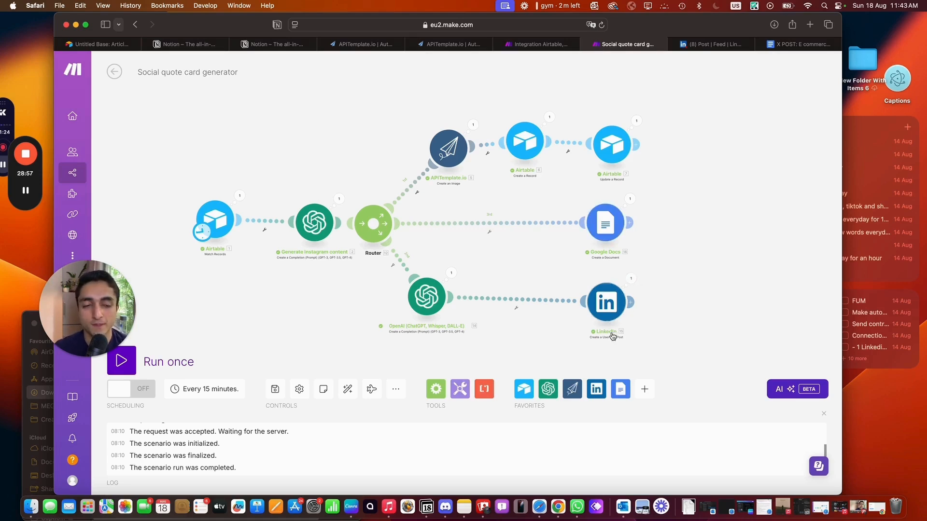
scroll(482, 190, "down", 2)
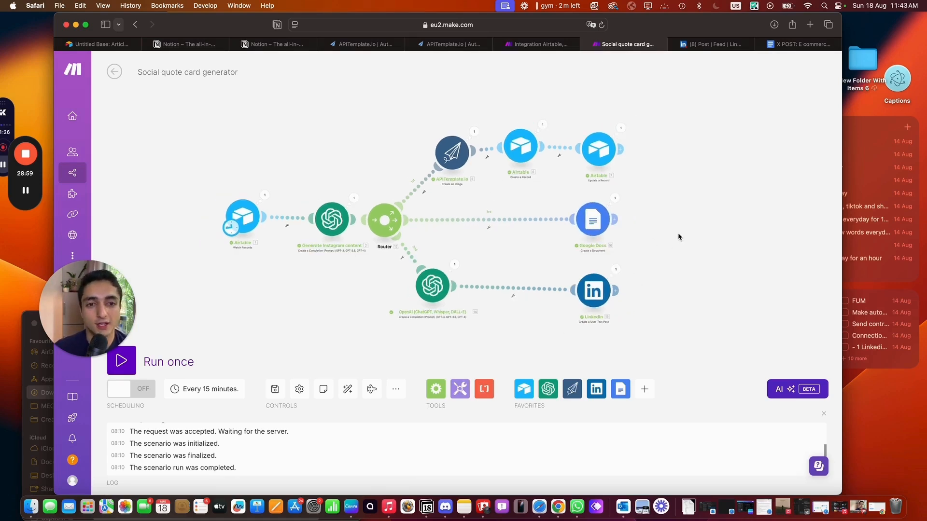
left_click_drag(678, 233, 633, 243)
scroll(435, 137, "up", 3)
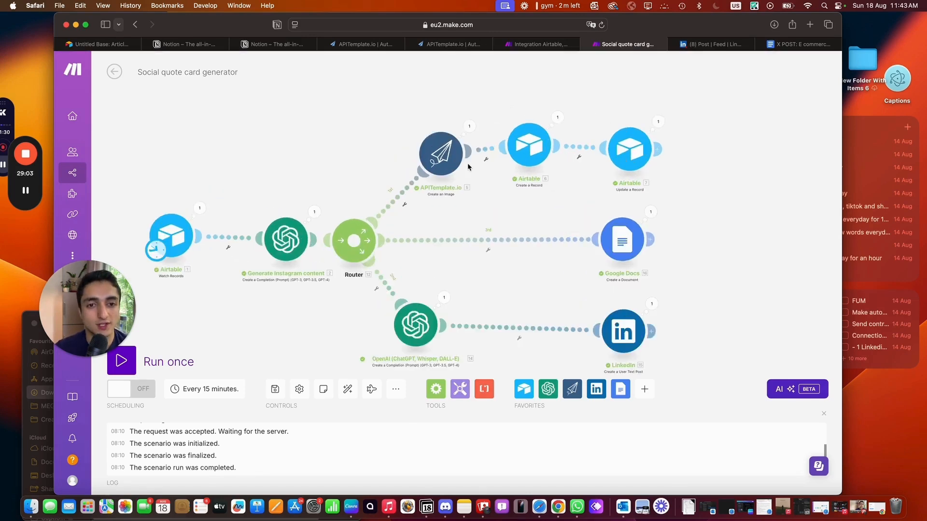
left_click_drag(567, 207, 527, 146)
left_click_drag(581, 185, 579, 184)
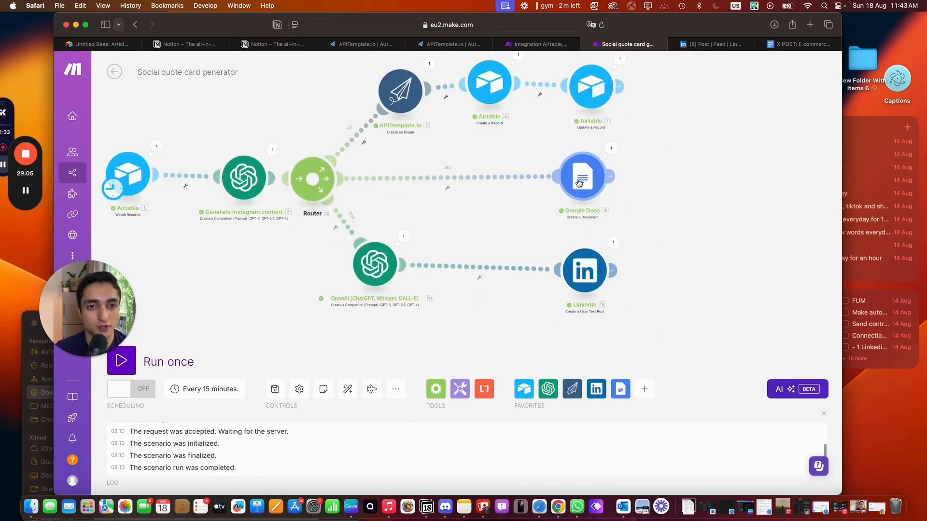
Switch to the Integration Airtable scenario and move the LinkedIn module farther from its OpenAI module
left_click(544, 46)
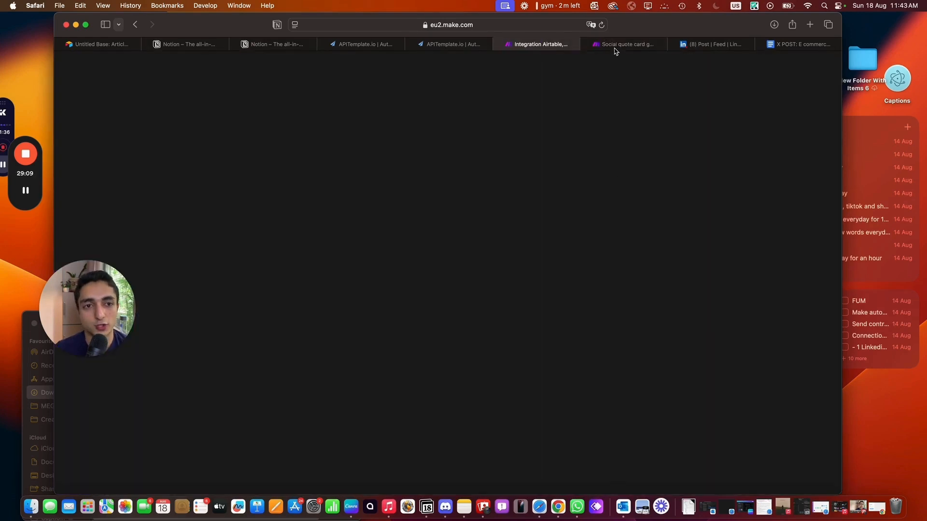
scroll(642, 152, "down", 3)
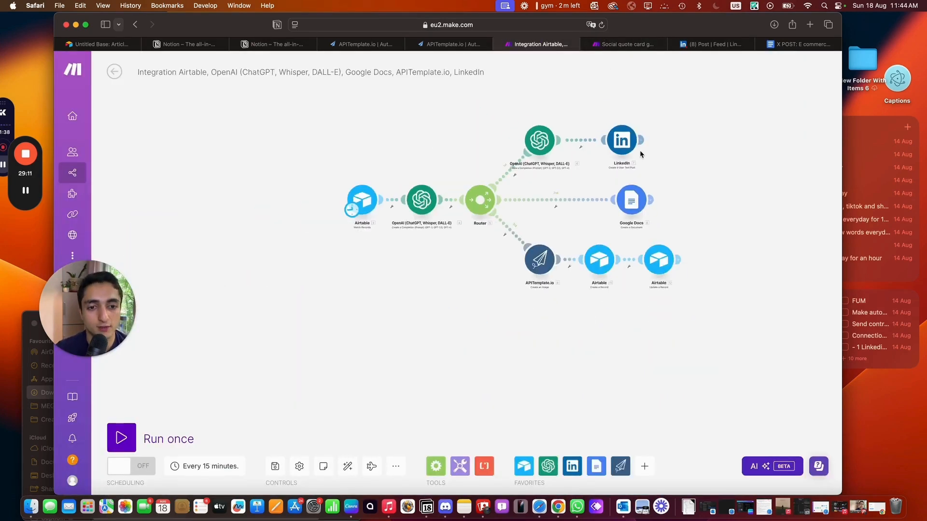
left_click_drag(623, 141, 664, 138)
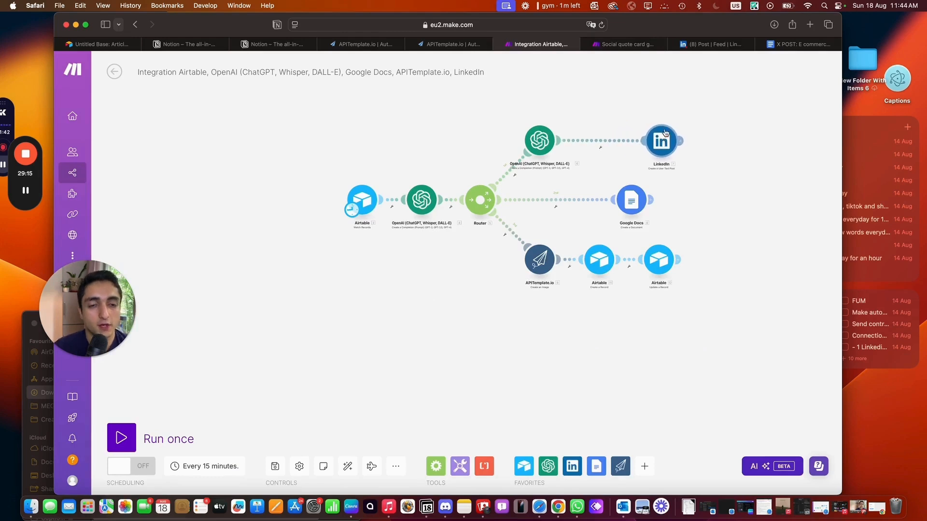